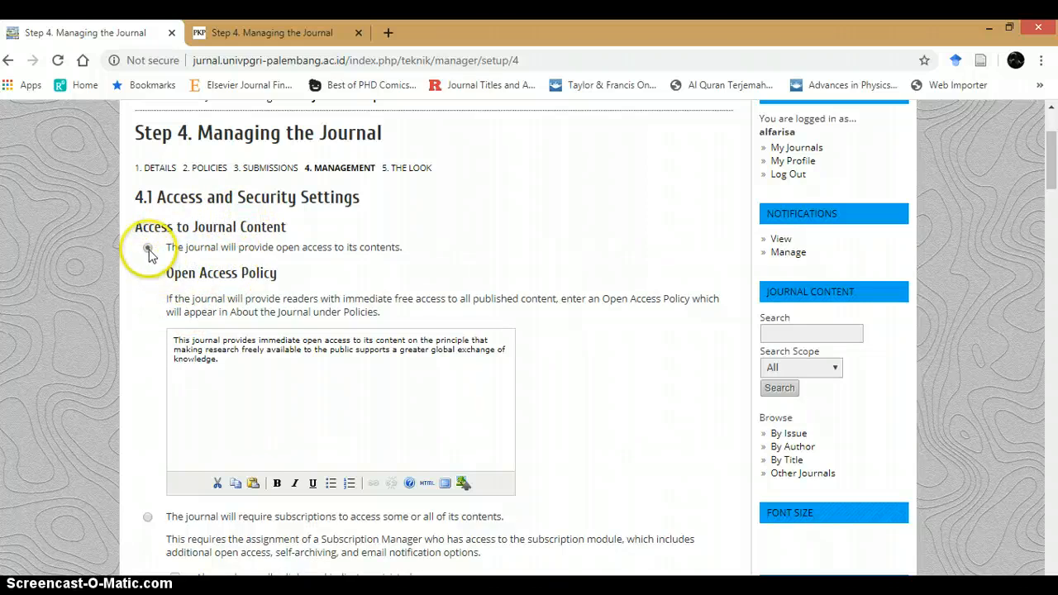
Review the open access policy, the access restrictions and the user registration options in section 4.1.
{"action": "left_click", "coordinate": [269, 366]}
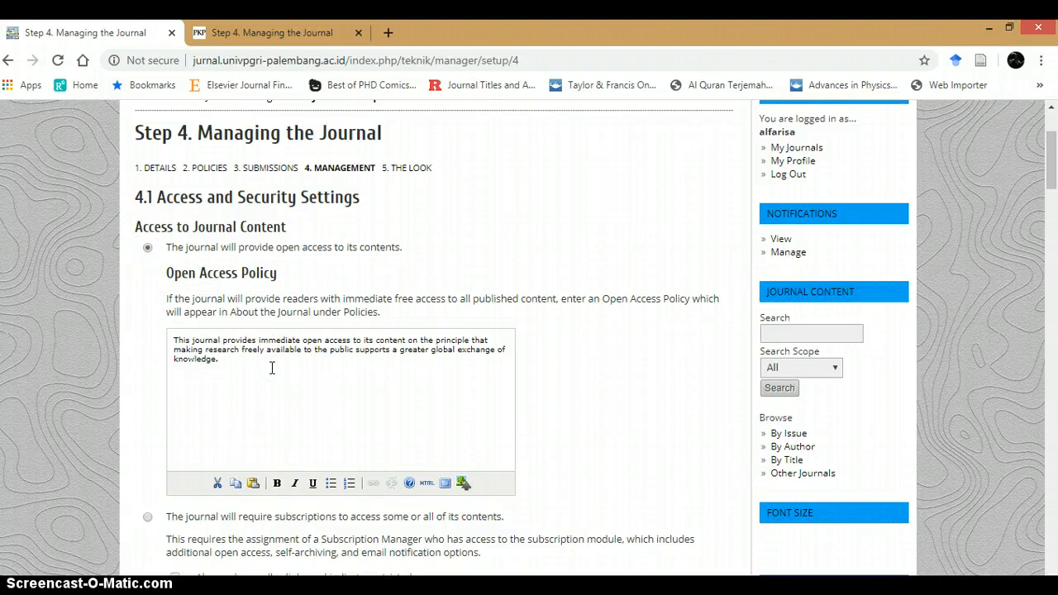
{"action": "left_click_drag", "start_coordinate": [202, 360], "coordinate": [165, 342]}
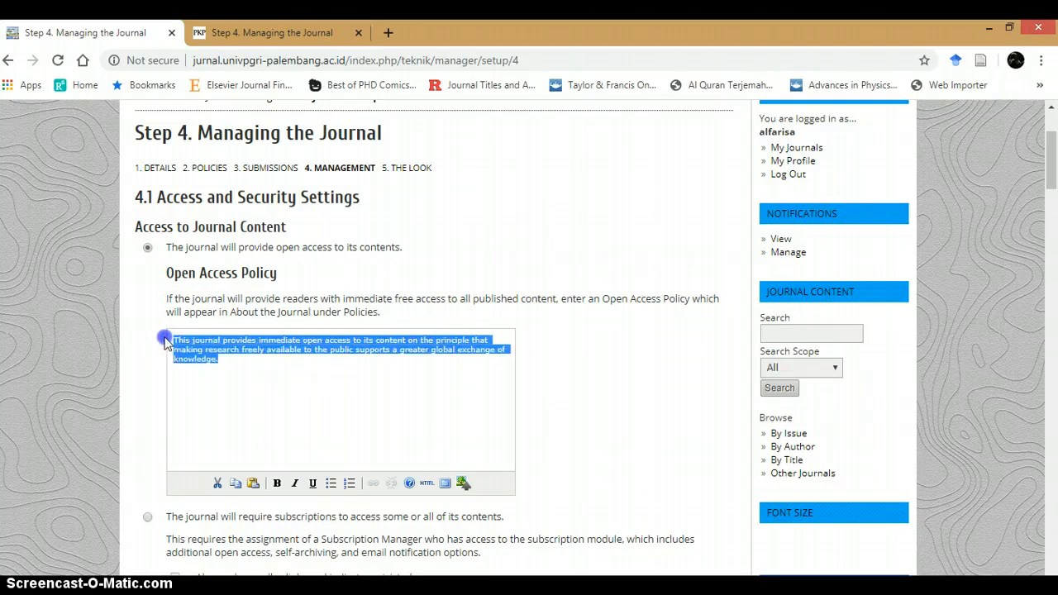
{"action": "left_click", "coordinate": [272, 355]}
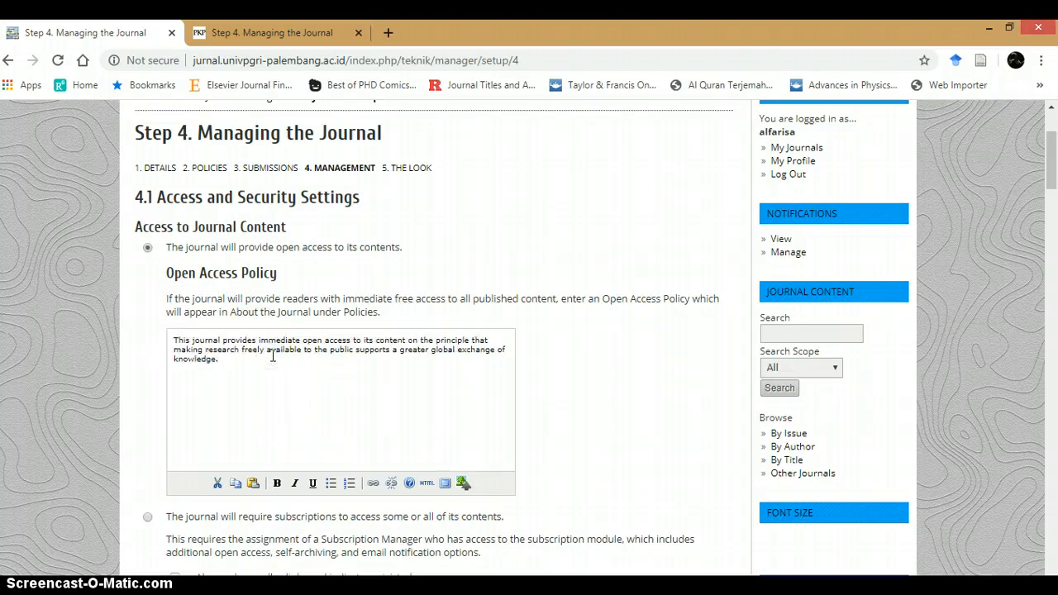
{"action": "scroll", "coordinate": [272, 356], "scroll_direction": "down", "scroll_amount": 2}
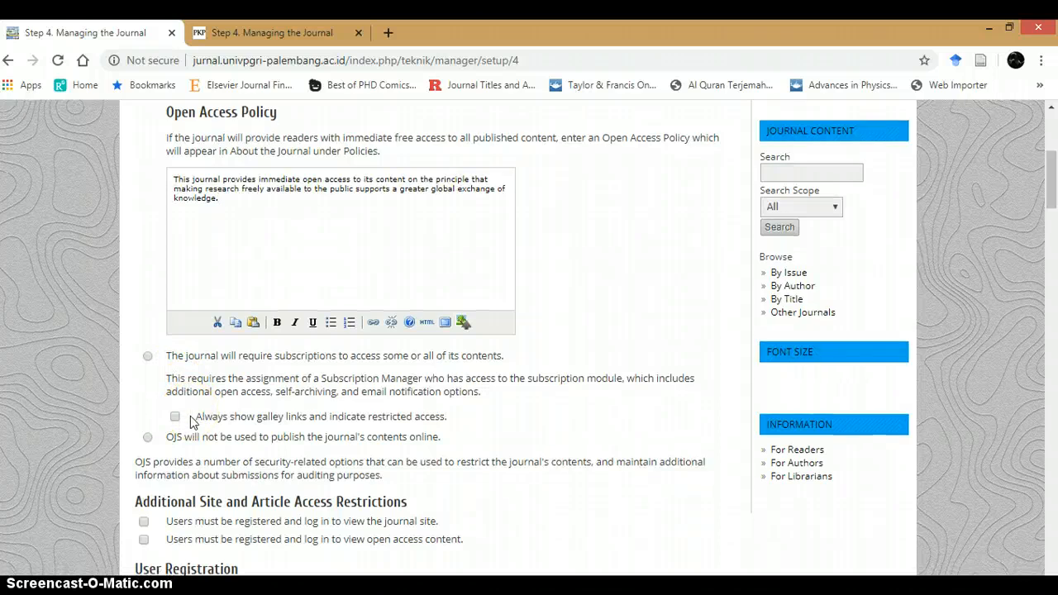
{"action": "scroll", "coordinate": [196, 425], "scroll_direction": "down", "scroll_amount": 1}
{"action": "scroll", "coordinate": [225, 338], "scroll_direction": "down", "scroll_amount": 2}
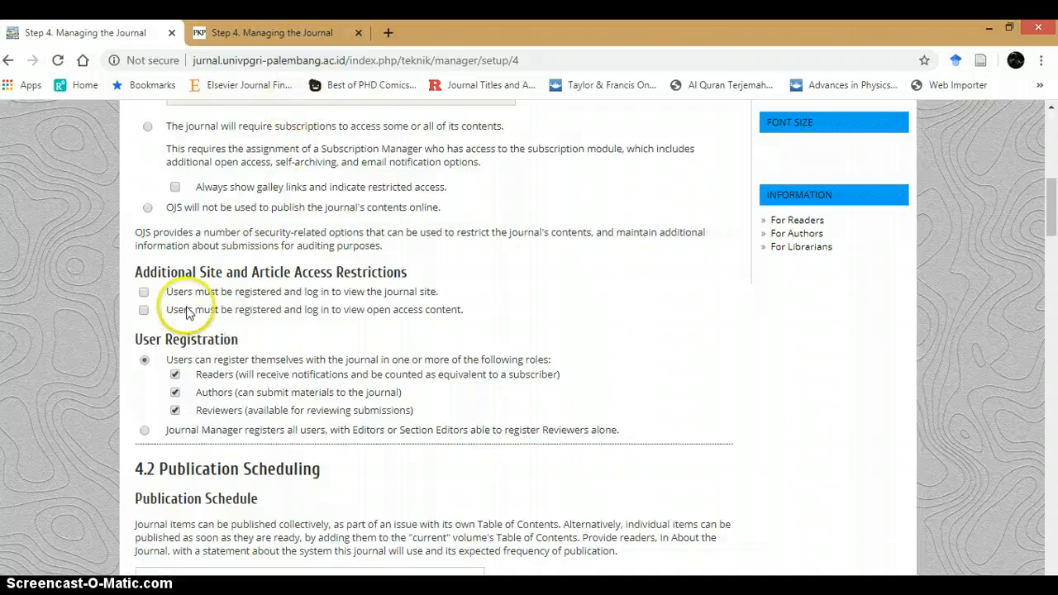
{"action": "scroll", "coordinate": [180, 309], "scroll_direction": "down", "scroll_amount": 1}
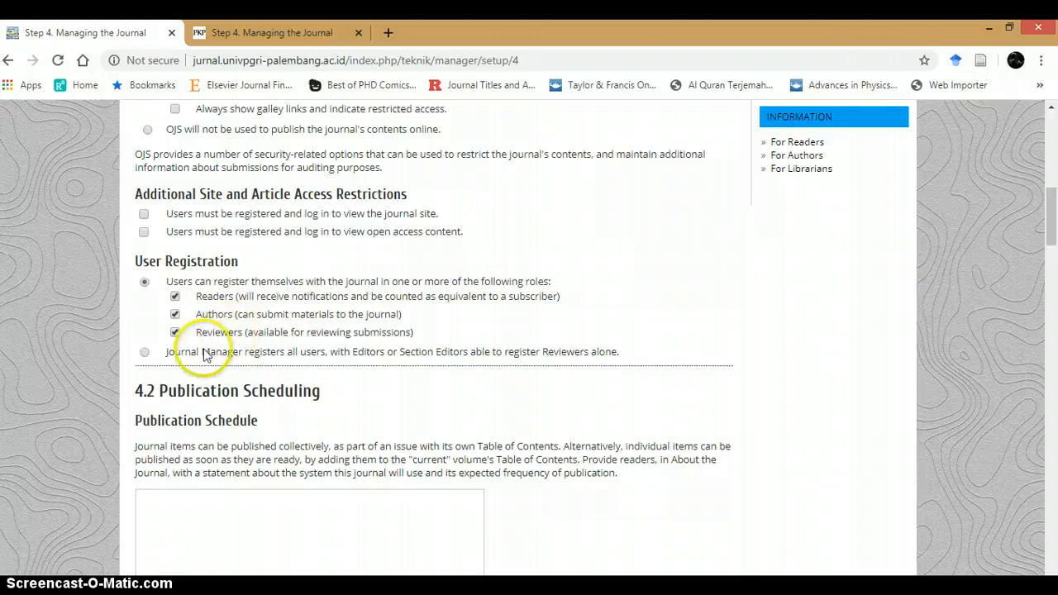
{"action": "left_click_drag", "start_coordinate": [168, 353], "coordinate": [621, 352]}
{"action": "left_click", "coordinate": [622, 352]}
{"action": "scroll", "coordinate": [314, 363], "scroll_direction": "down", "scroll_amount": 1}
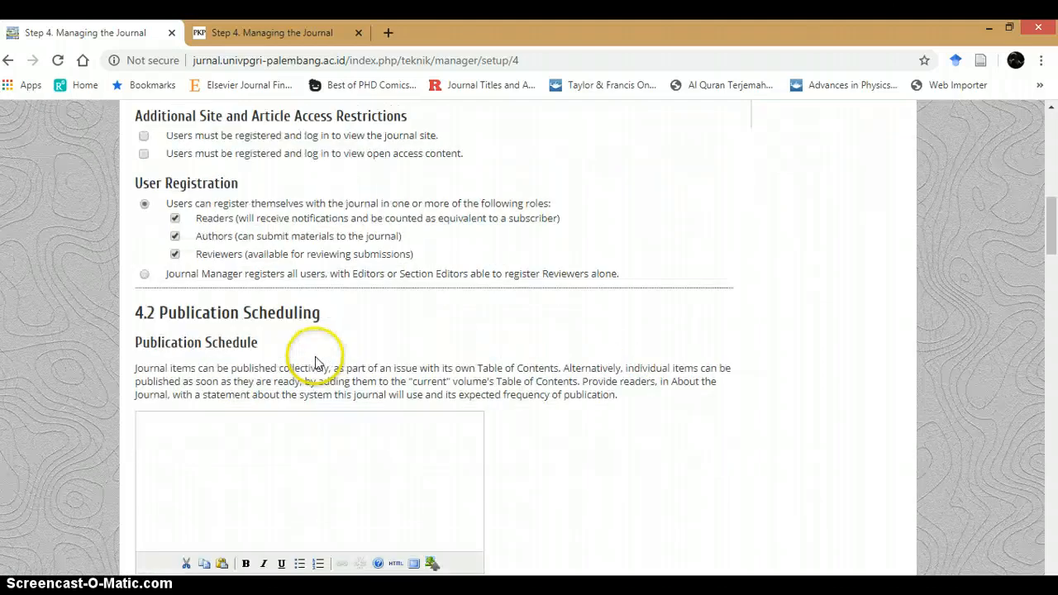
Copy the statement starting "is published twice a year; in June and December" from Sainmatika's Publication Schedule into the Teknik journal's empty Publication Schedule.
{"action": "scroll", "coordinate": [314, 363], "scroll_direction": "down", "scroll_amount": 1}
{"action": "left_click", "coordinate": [258, 372]}
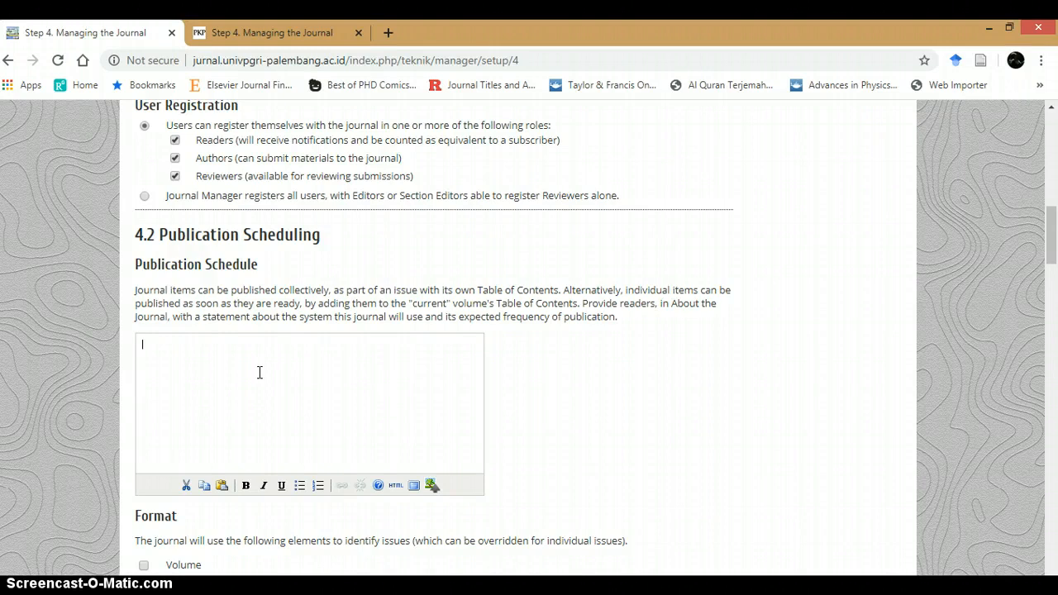
{"action": "left_click", "coordinate": [259, 373]}
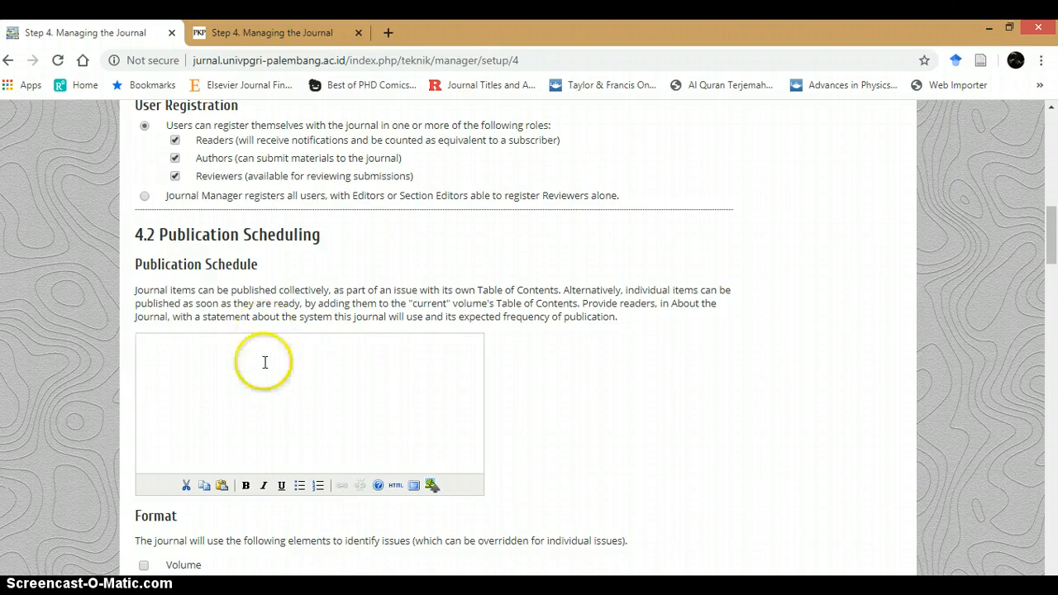
{"action": "left_click", "coordinate": [248, 31]}
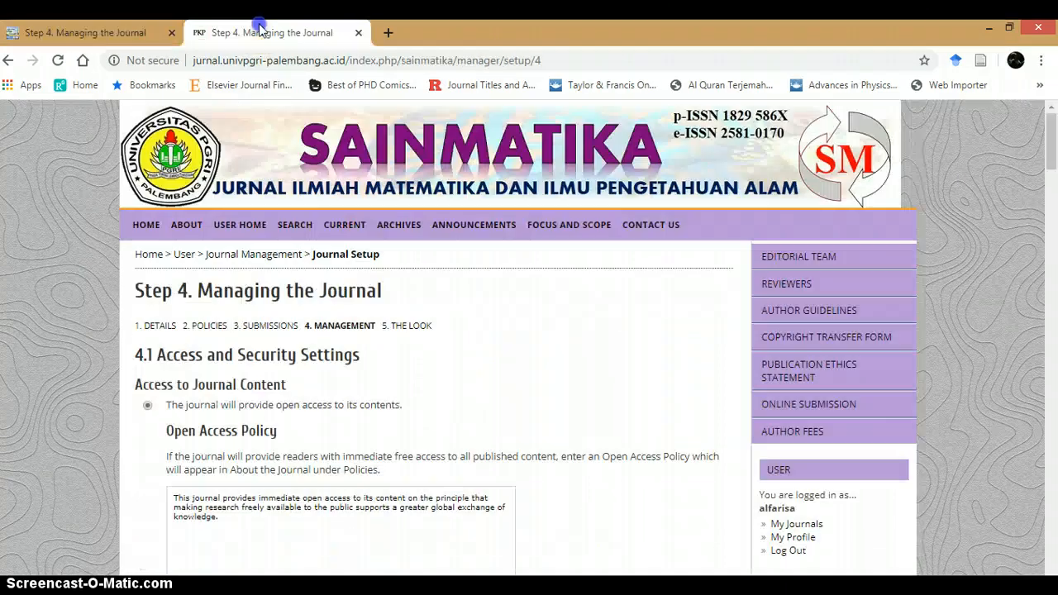
{"action": "scroll", "coordinate": [280, 354], "scroll_direction": "down", "scroll_amount": 6}
{"action": "scroll", "coordinate": [281, 355], "scroll_direction": "down", "scroll_amount": 5}
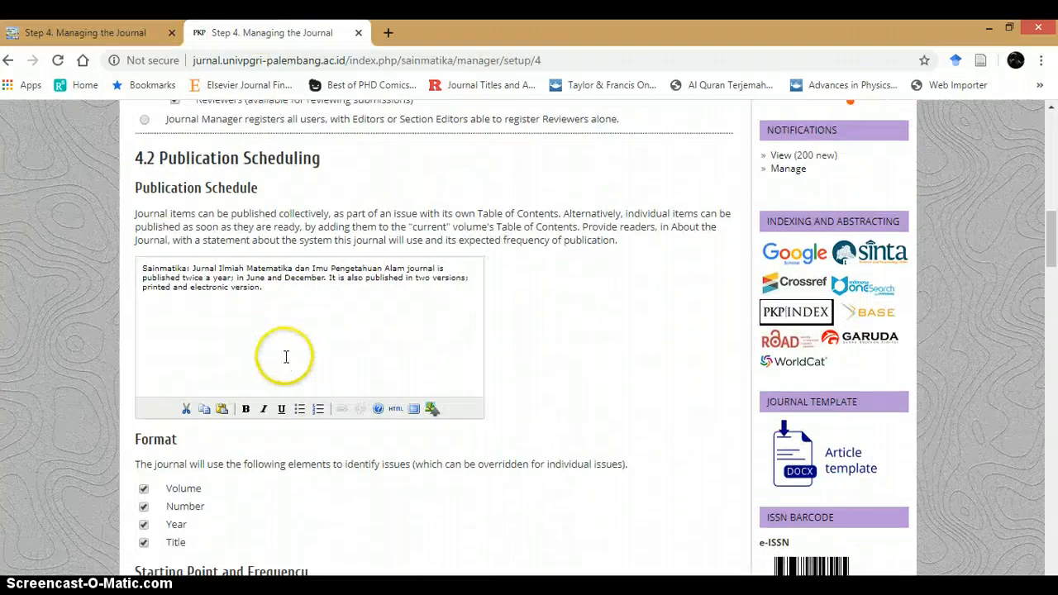
{"action": "left_click_drag", "start_coordinate": [289, 305], "coordinate": [442, 261]}
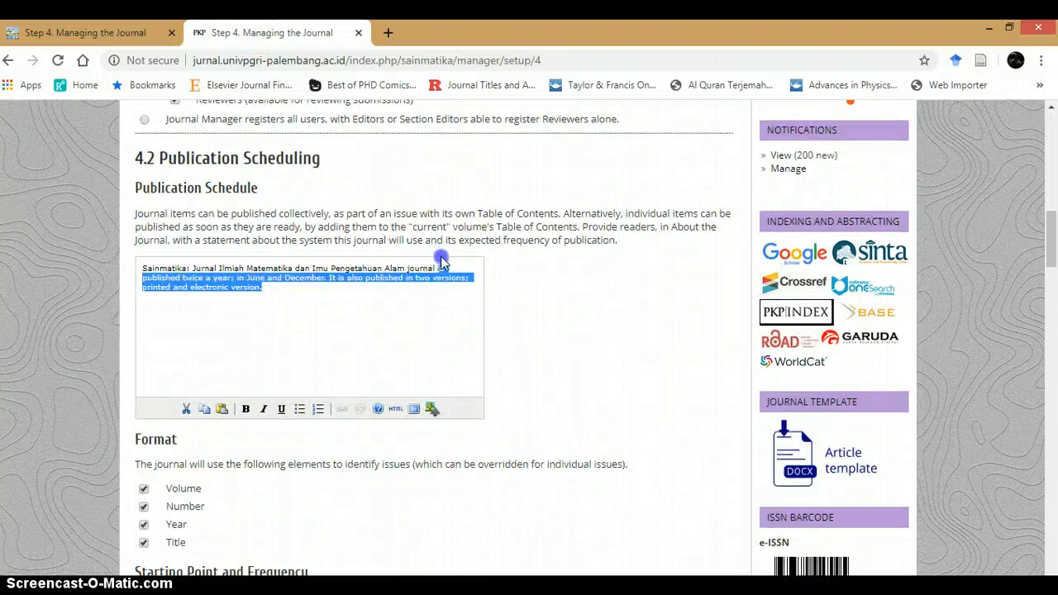
{"action": "left_click", "coordinate": [113, 35]}
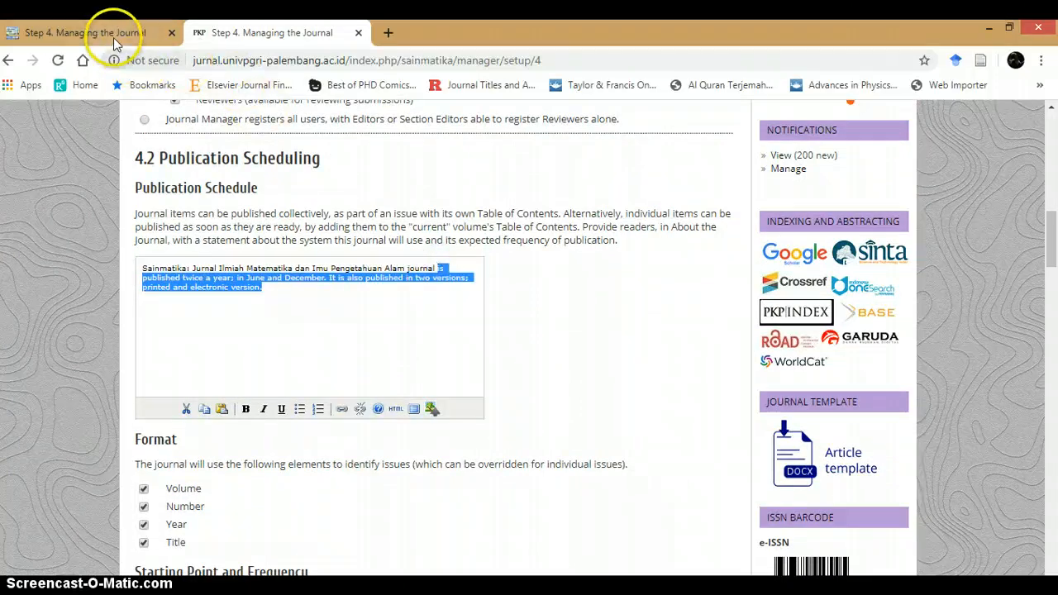
{"action": "left_click", "coordinate": [253, 411]}
{"action": "type", "text": "is published twice a year; in June and December. It is also published in two versions; printed and electronic version."}
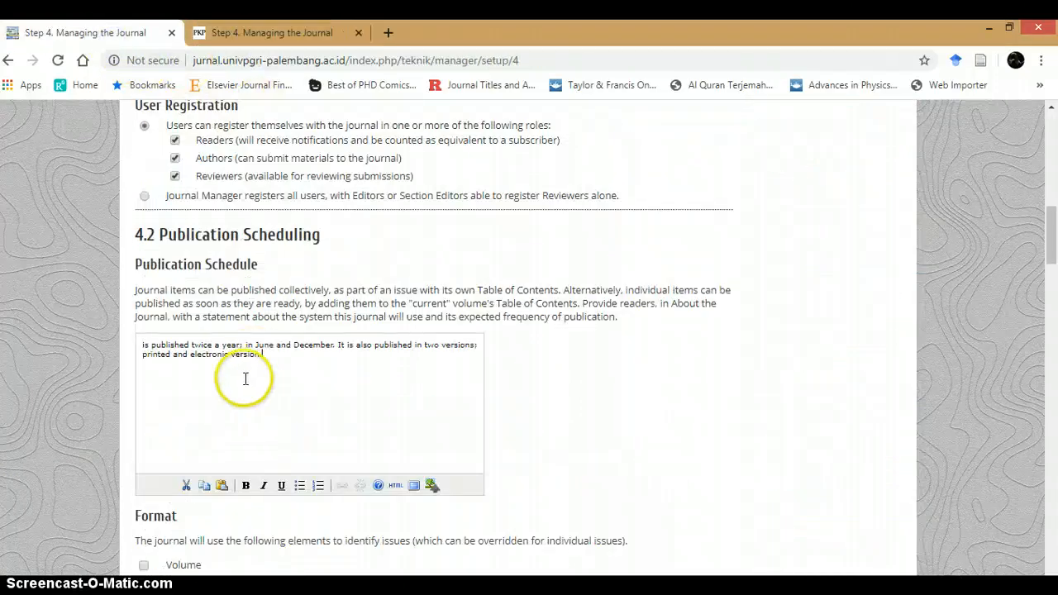
Insert the journal name "Jurnal Media Teknik" at the start of the publication schedule statement.
{"action": "left_click", "coordinate": [141, 348]}
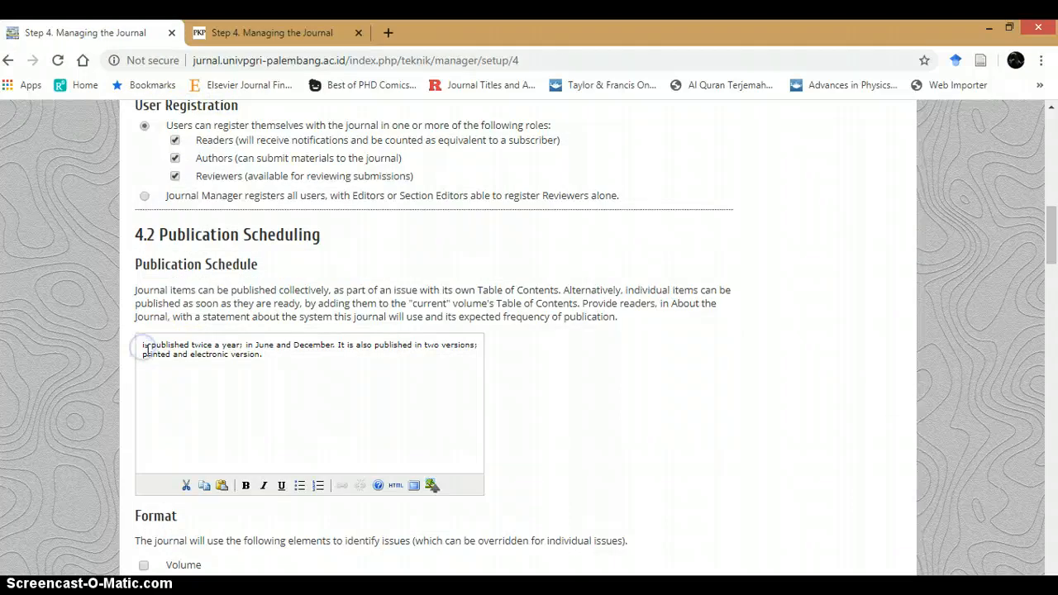
{"action": "type", "text": "This "}
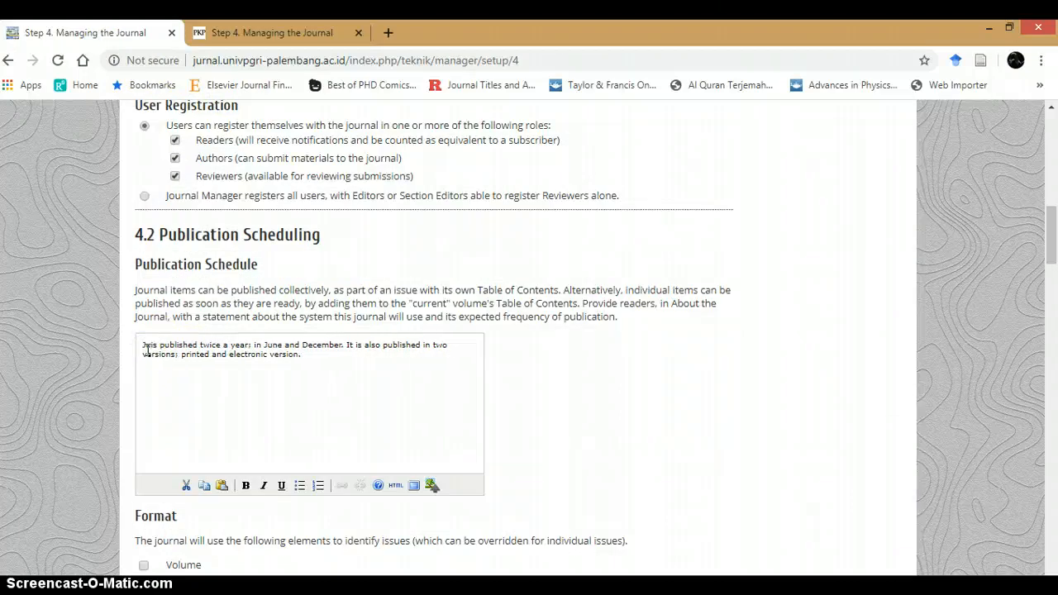
{"action": "type", "text": "rnal M"}
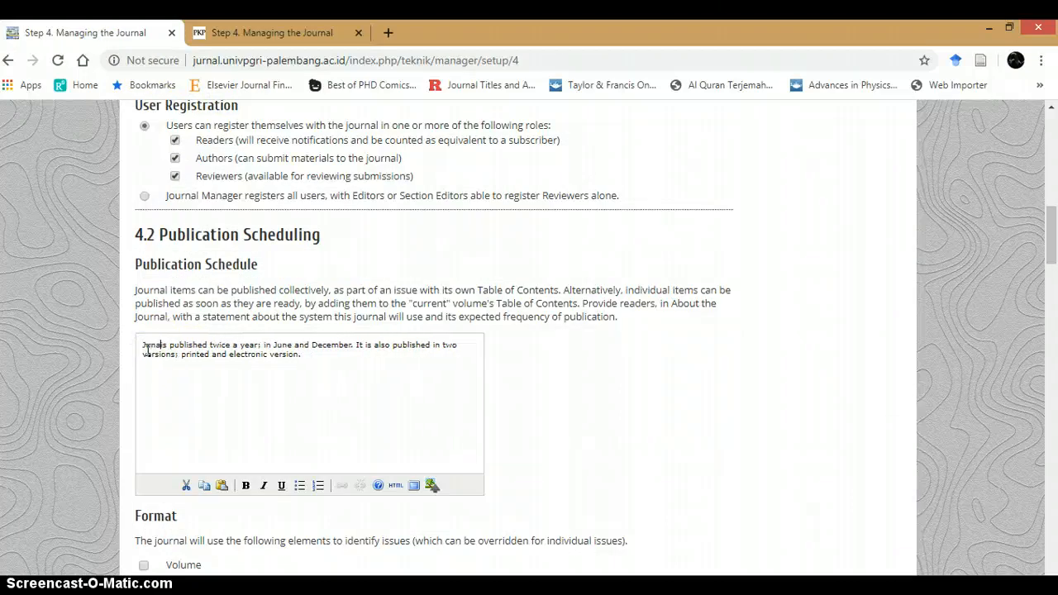
{"action": "type", "text": "edia Teknik"}
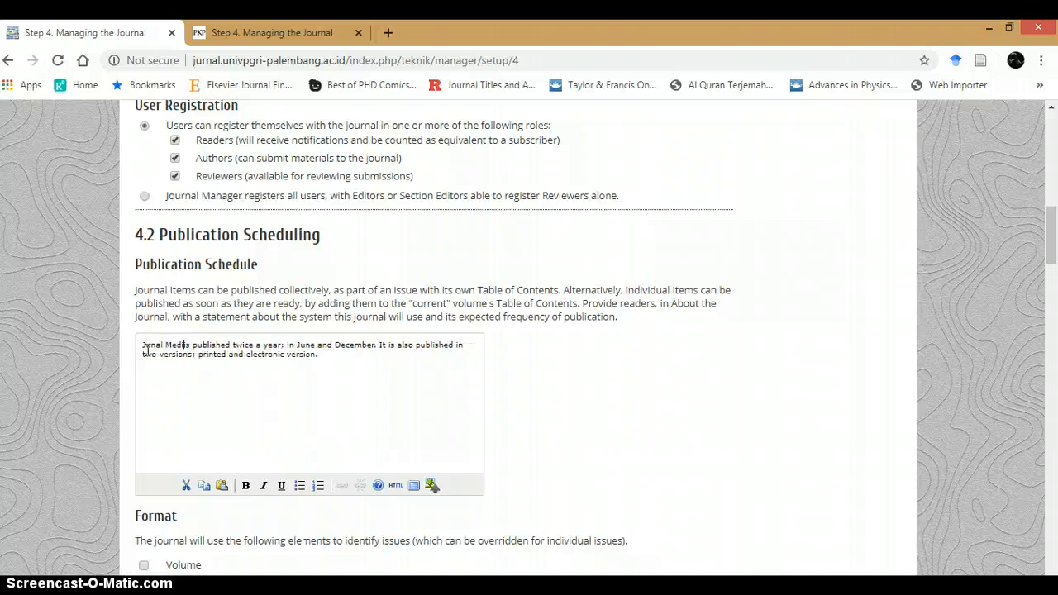
{"action": "type", "text": " i"}
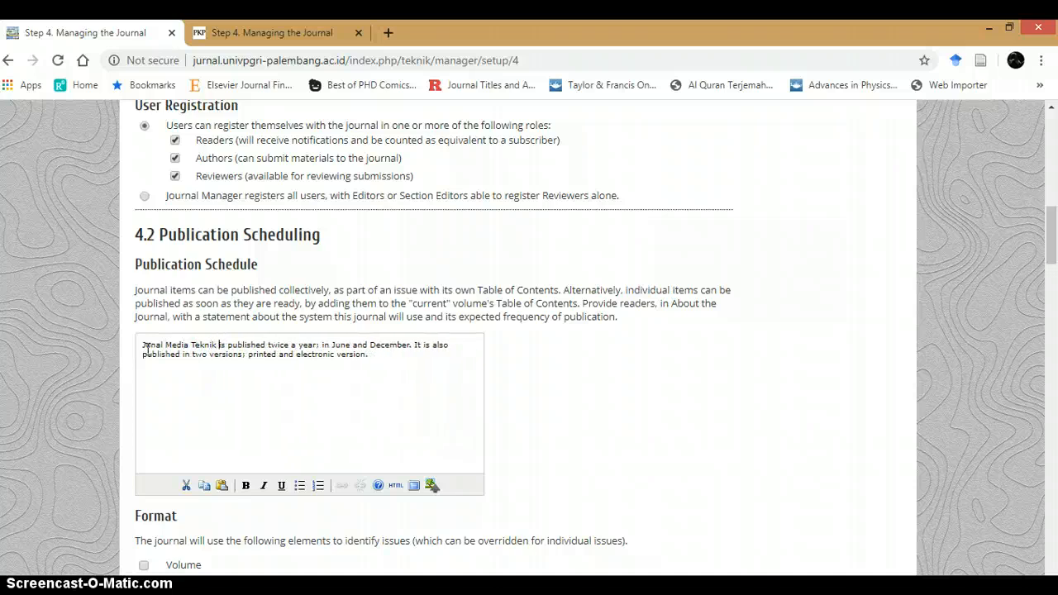
{"action": "left_click", "coordinate": [151, 342]}
{"action": "type", "text": "r"}
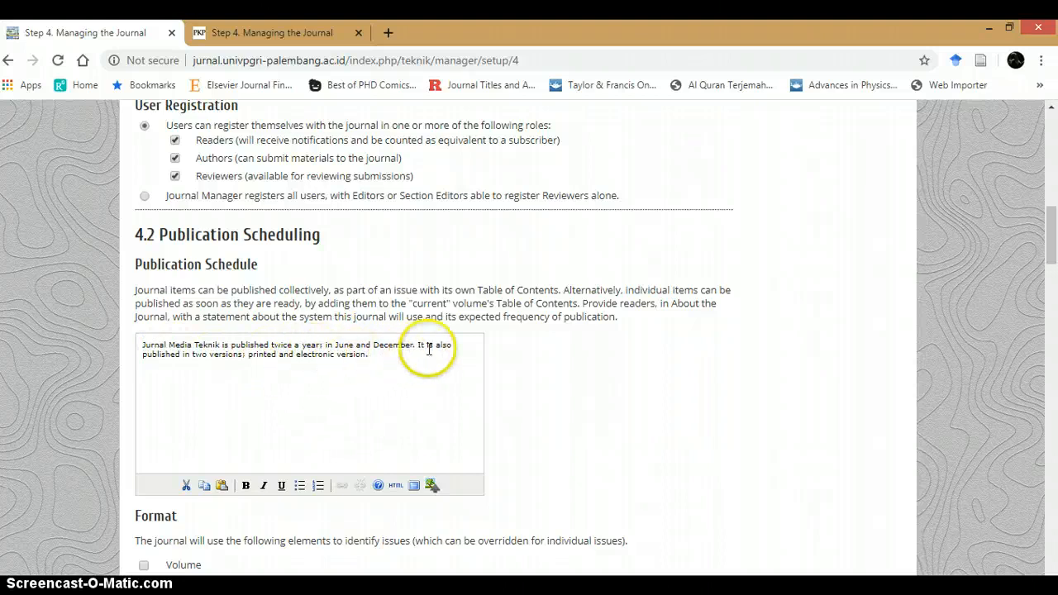
{"action": "left_click", "coordinate": [381, 353]}
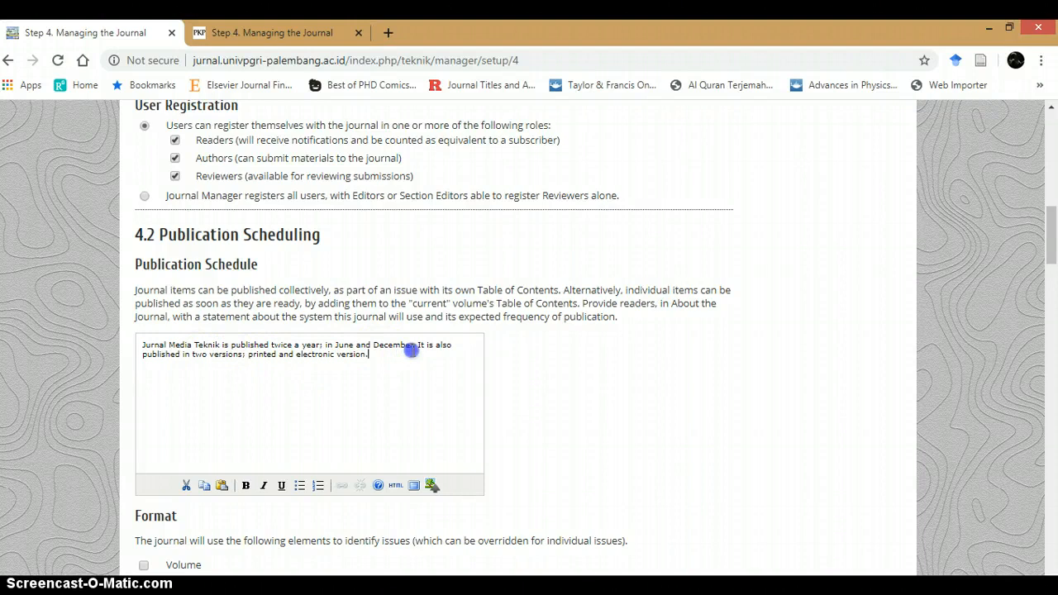
Enable Volume, Number, Year and Title as the format elements that identify issues.
{"action": "scroll", "coordinate": [394, 349], "scroll_direction": "down", "scroll_amount": 2}
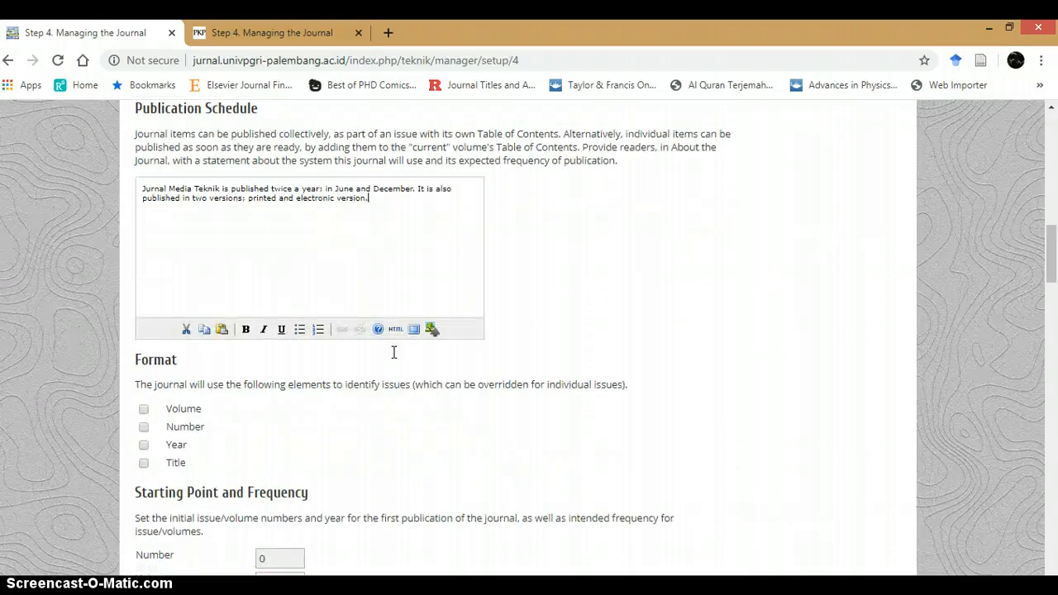
{"action": "scroll", "coordinate": [289, 339], "scroll_direction": "down", "scroll_amount": 1}
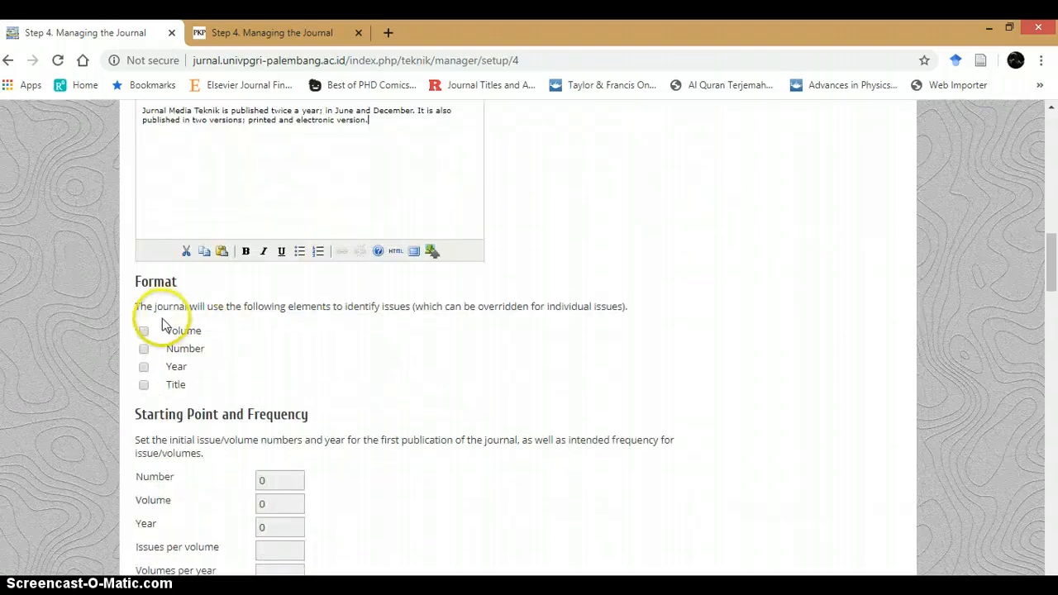
{"action": "left_click", "coordinate": [144, 332]}
{"action": "left_click", "coordinate": [144, 350]}
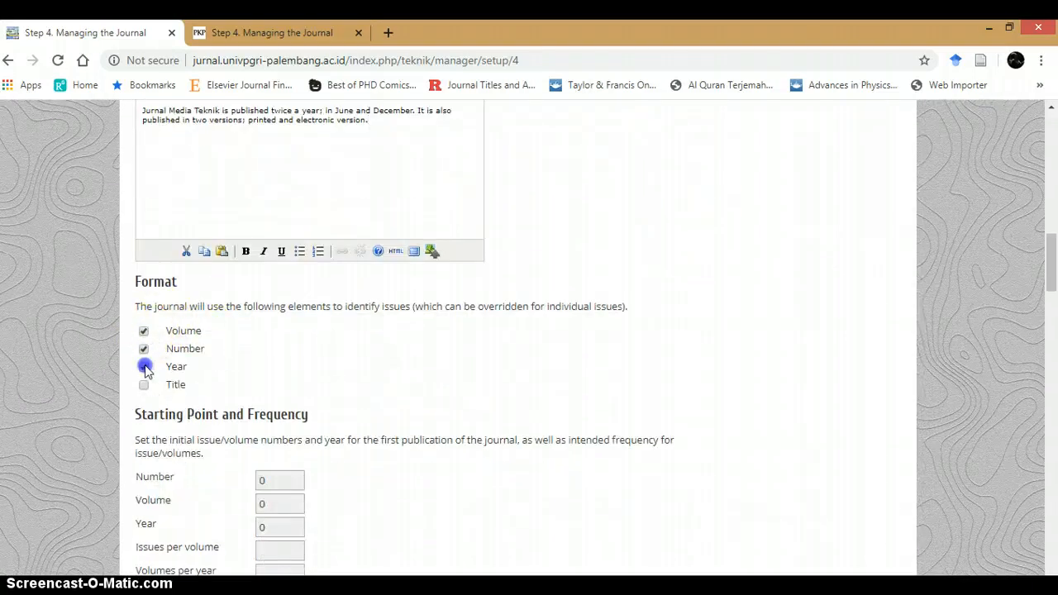
{"action": "left_click", "coordinate": [145, 367]}
Set the journal's starting point to number 1, volume 1 and year 2020.
{"action": "scroll", "coordinate": [147, 390], "scroll_direction": "down", "scroll_amount": 2}
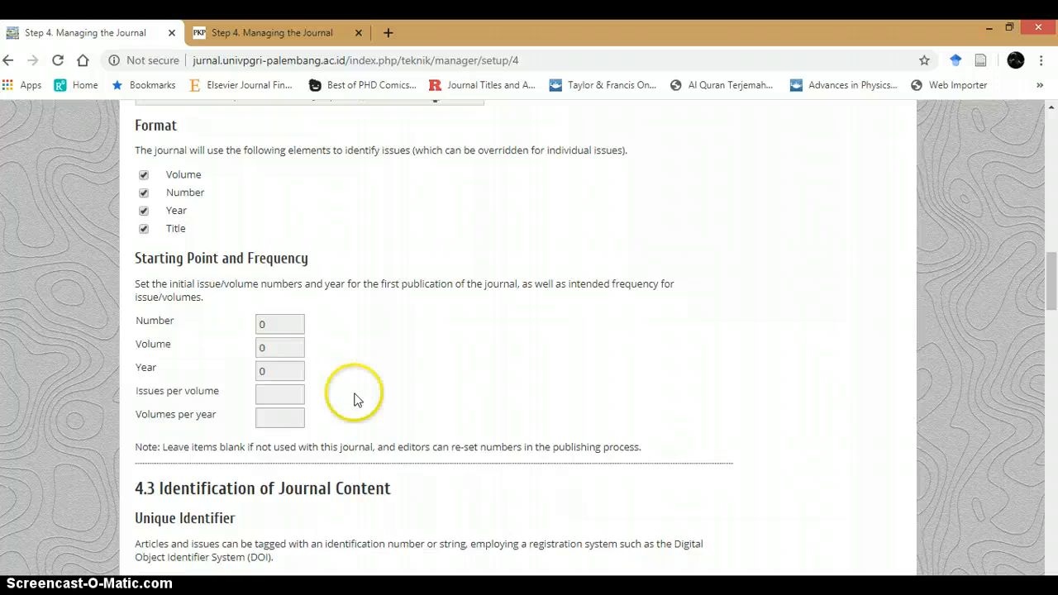
{"action": "double_click", "coordinate": [277, 323]}
{"action": "type", "text": "1"}
{"action": "double_click", "coordinate": [259, 348]}
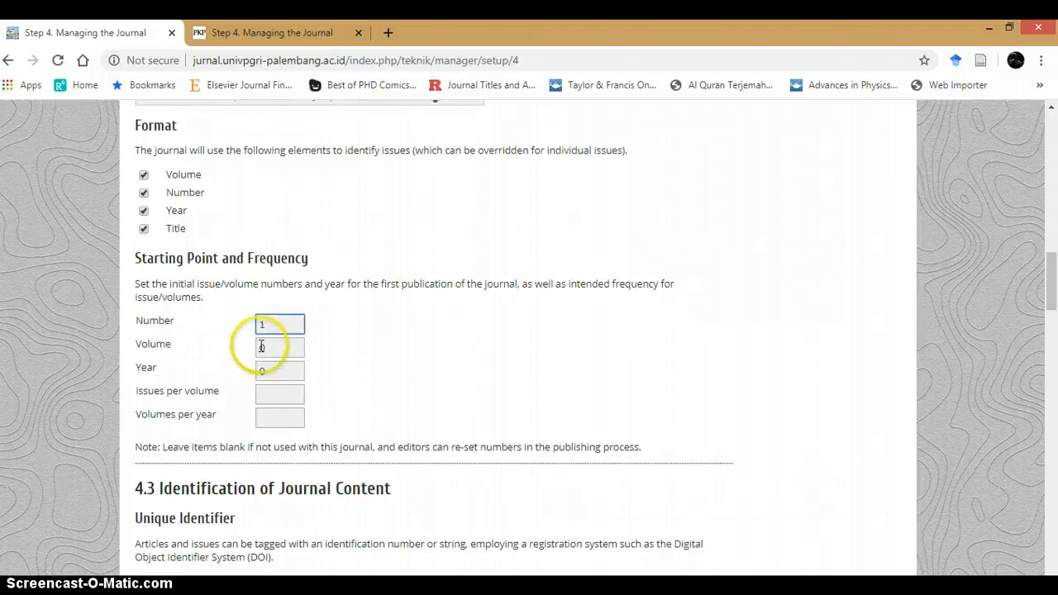
{"action": "type", "text": "12"}
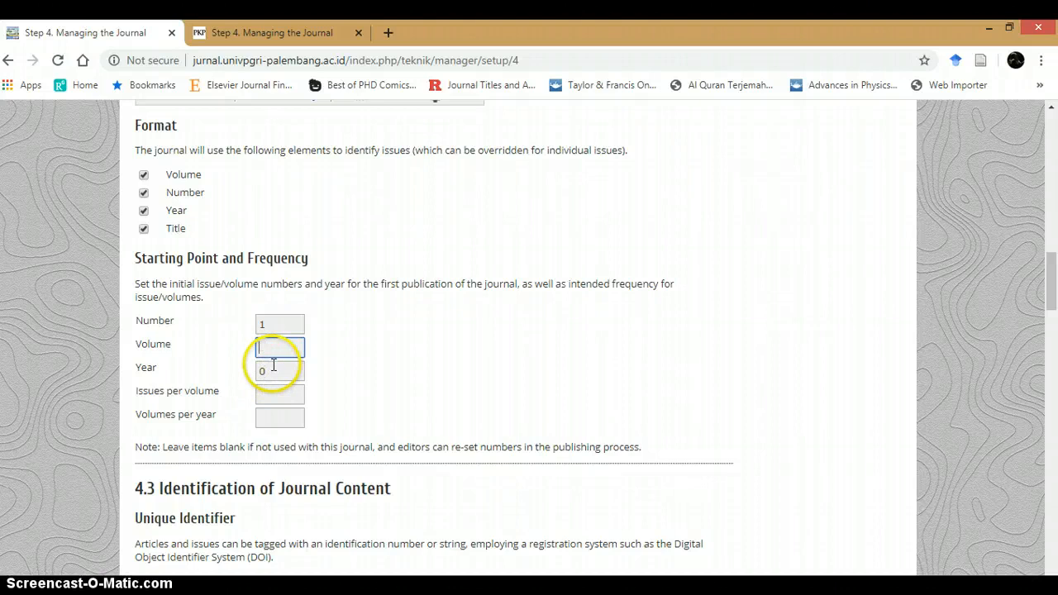
{"action": "left_click", "coordinate": [303, 371]}
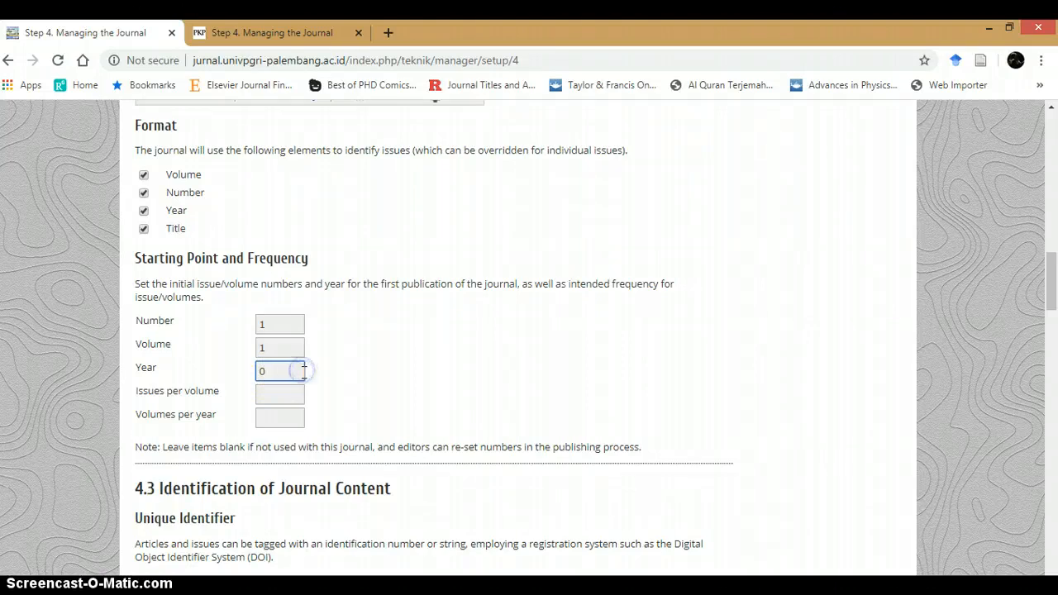
Set the publication frequency to 2 issues per volume and 2 volumes per year.
{"action": "left_click", "coordinate": [282, 398]}
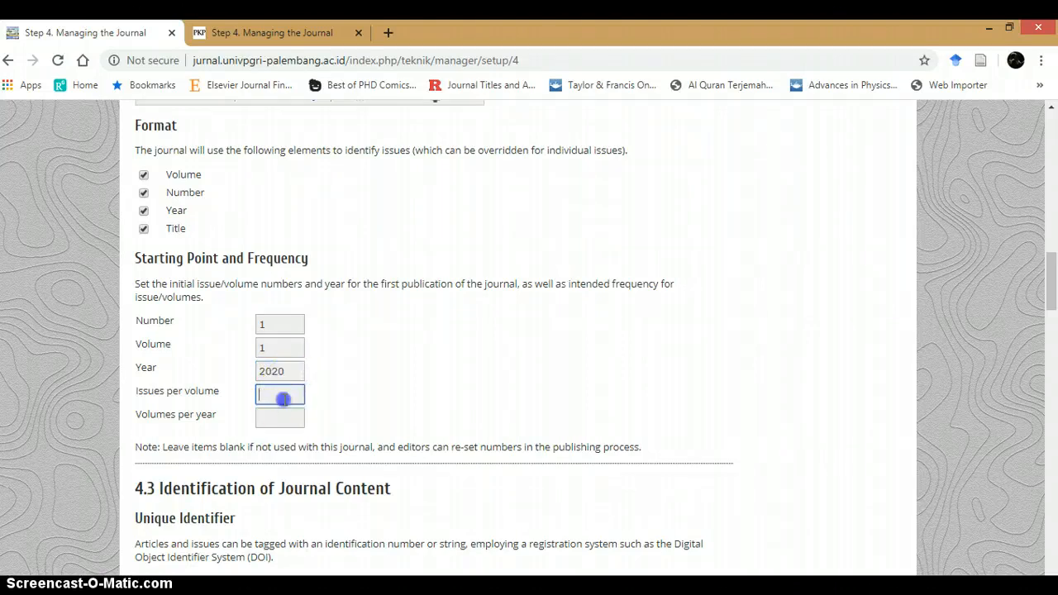
{"action": "left_click", "coordinate": [274, 419]}
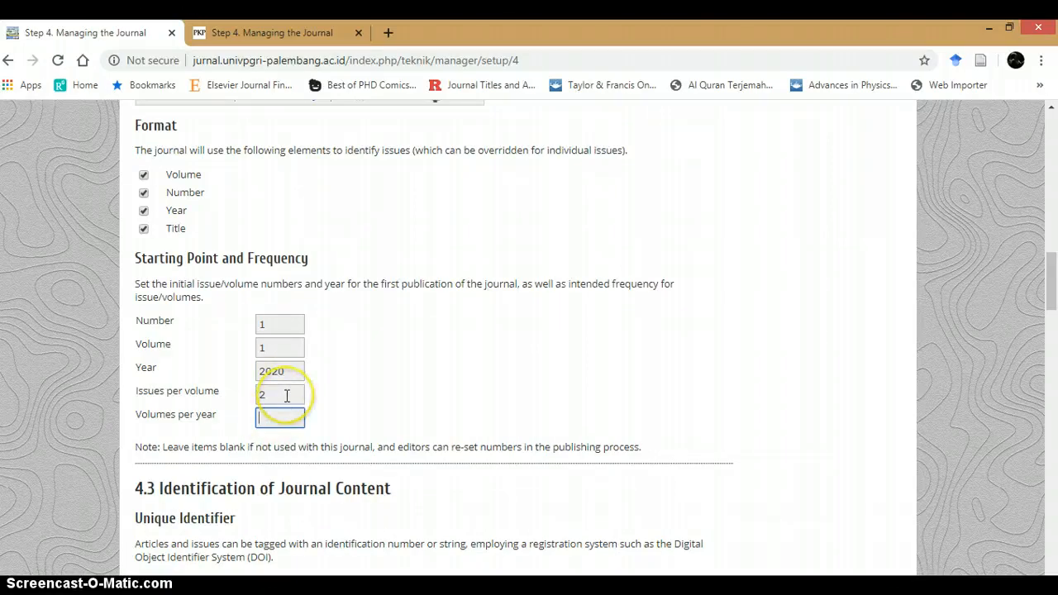
{"action": "left_click", "coordinate": [285, 395]}
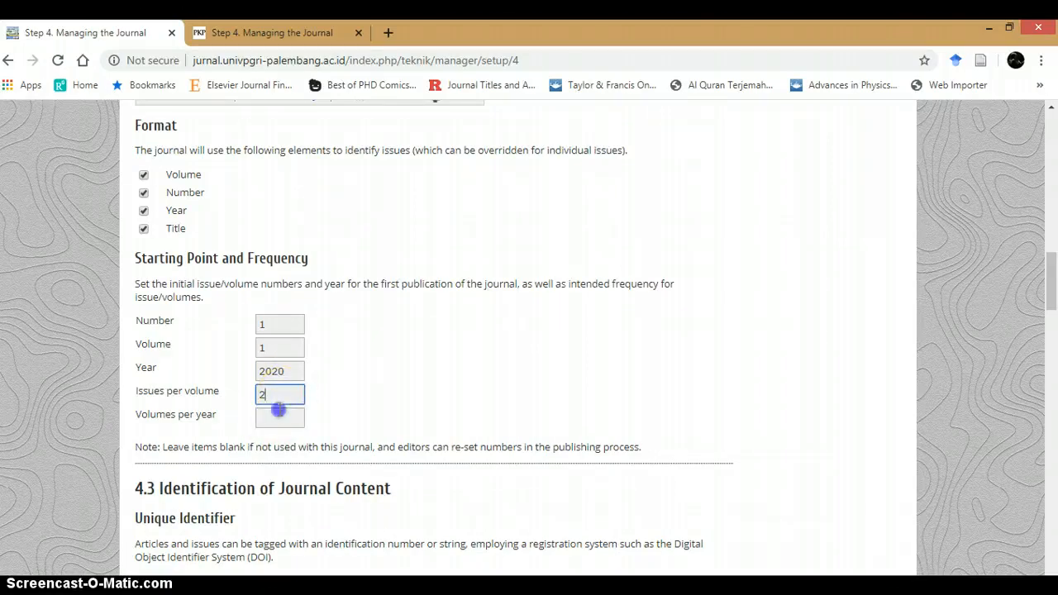
{"action": "left_click", "coordinate": [280, 417]}
{"action": "left_click", "coordinate": [364, 392]}
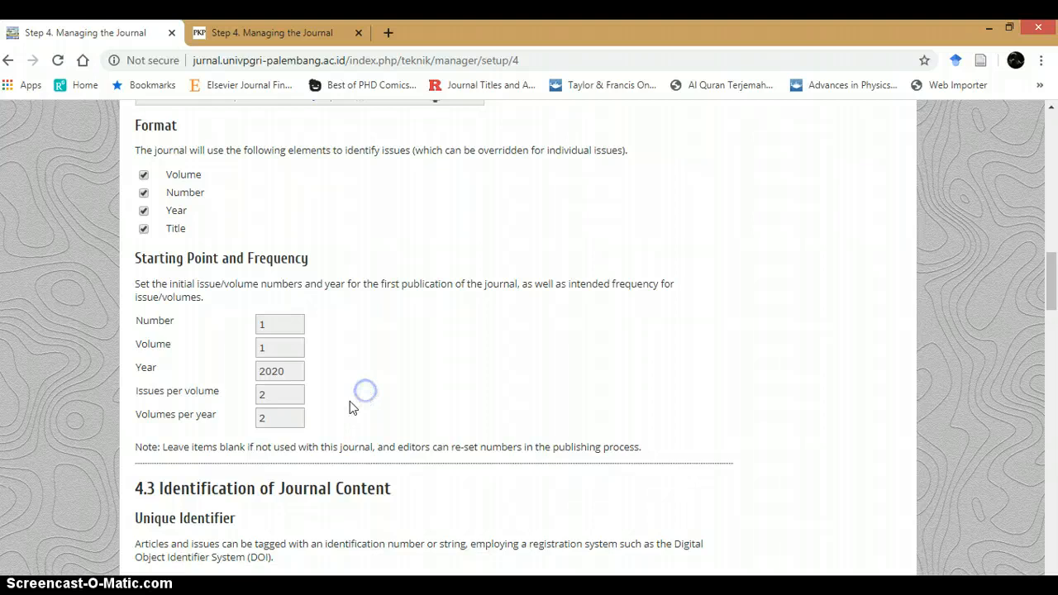
Clear the Number, Volume, Year, Issues per volume and Volumes per year values under Starting Point and Frequency.
{"action": "left_click_drag", "start_coordinate": [164, 448], "coordinate": [642, 442]}
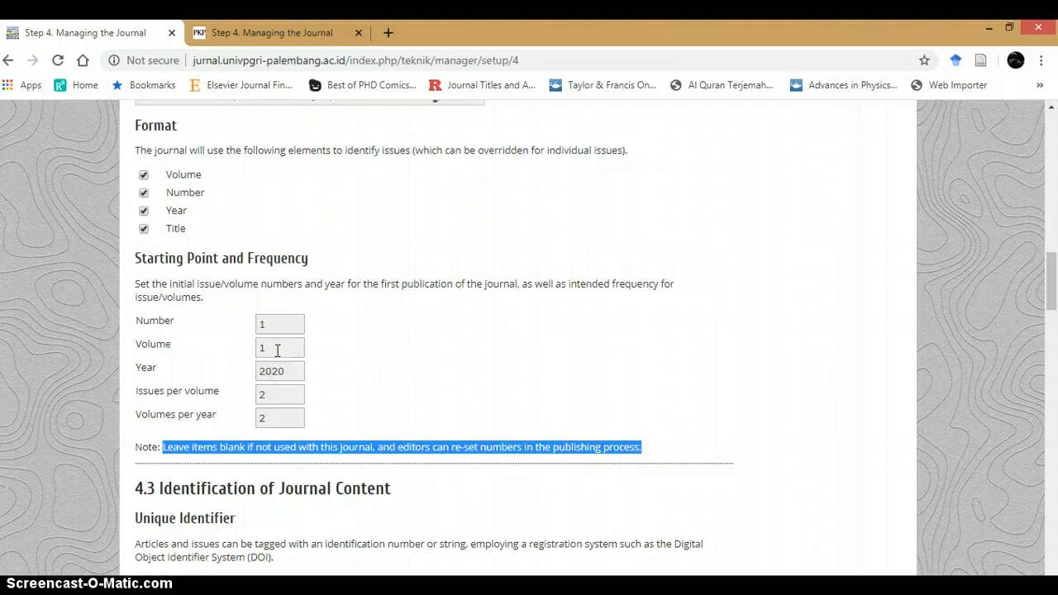
{"action": "left_click", "coordinate": [183, 452]}
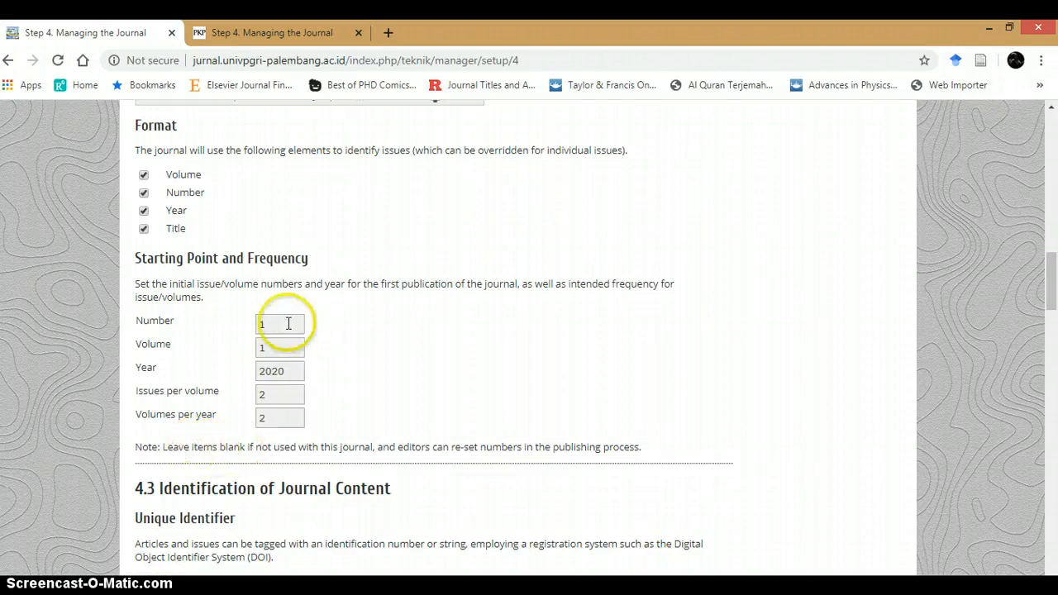
{"action": "left_click_drag", "start_coordinate": [286, 320], "coordinate": [163, 323]}
{"action": "key", "text": "BackSpace"}
{"action": "left_click", "coordinate": [276, 350]}
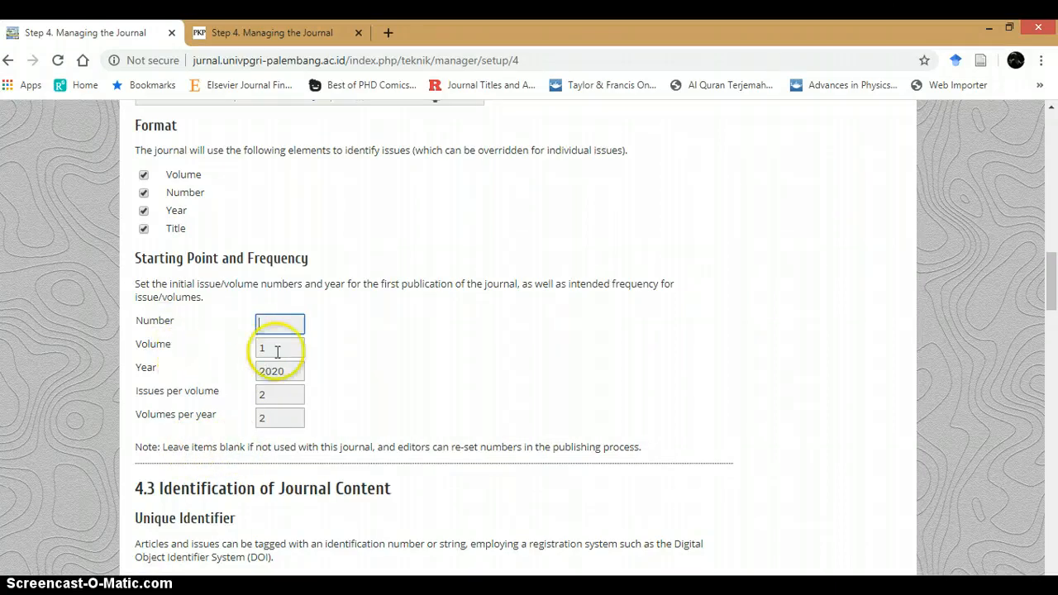
{"action": "key", "text": "BackSpace"}
{"action": "left_click_drag", "start_coordinate": [288, 377], "coordinate": [269, 418]}
{"action": "key", "text": "BackSpace"}
{"action": "key", "text": "BackSpace"}
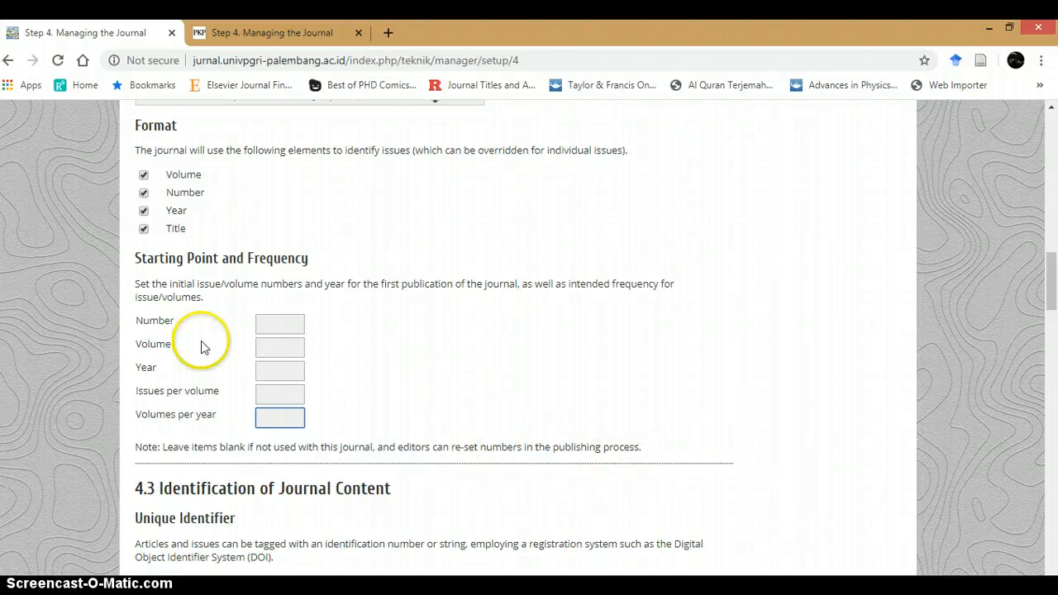
Enable custom identifiers for published items under Unique Identifier.
{"action": "scroll", "coordinate": [204, 343], "scroll_direction": "down", "scroll_amount": 2}
{"action": "scroll", "coordinate": [208, 308], "scroll_direction": "down", "scroll_amount": 1}
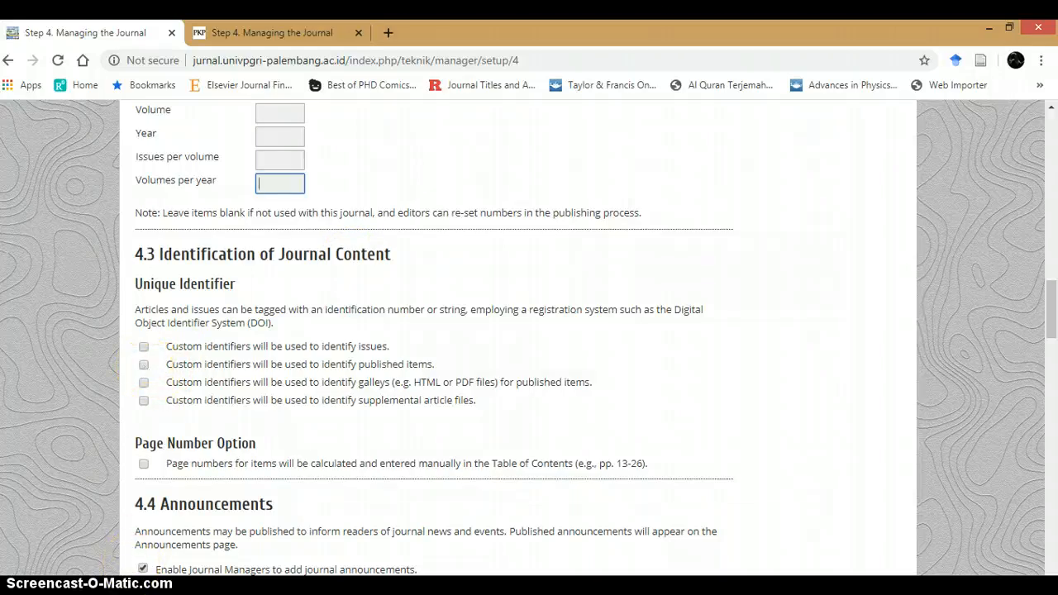
{"action": "scroll", "coordinate": [279, 342], "scroll_direction": "down", "scroll_amount": 1}
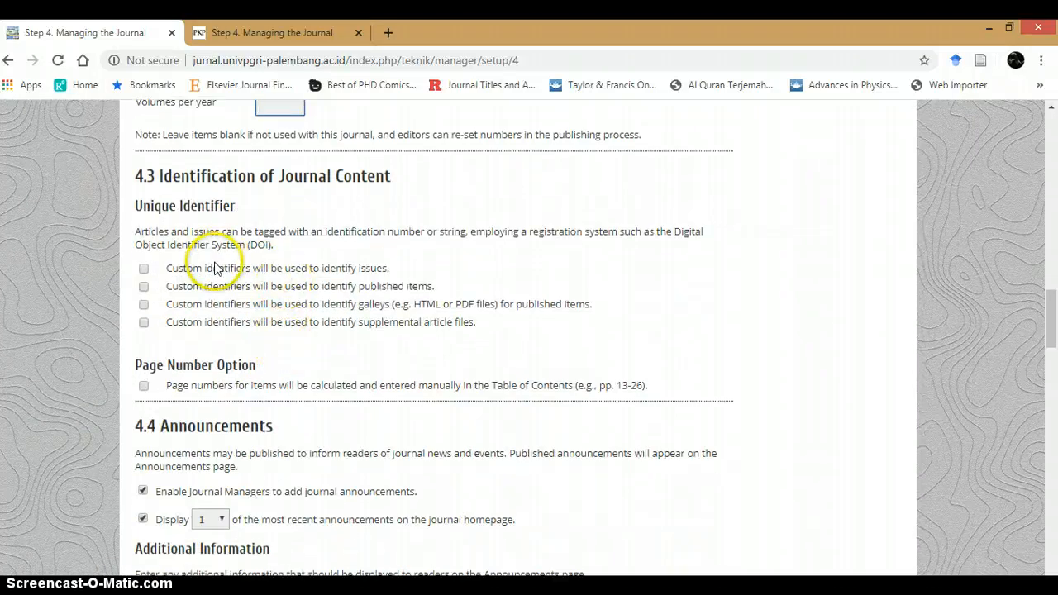
{"action": "left_click", "coordinate": [145, 288]}
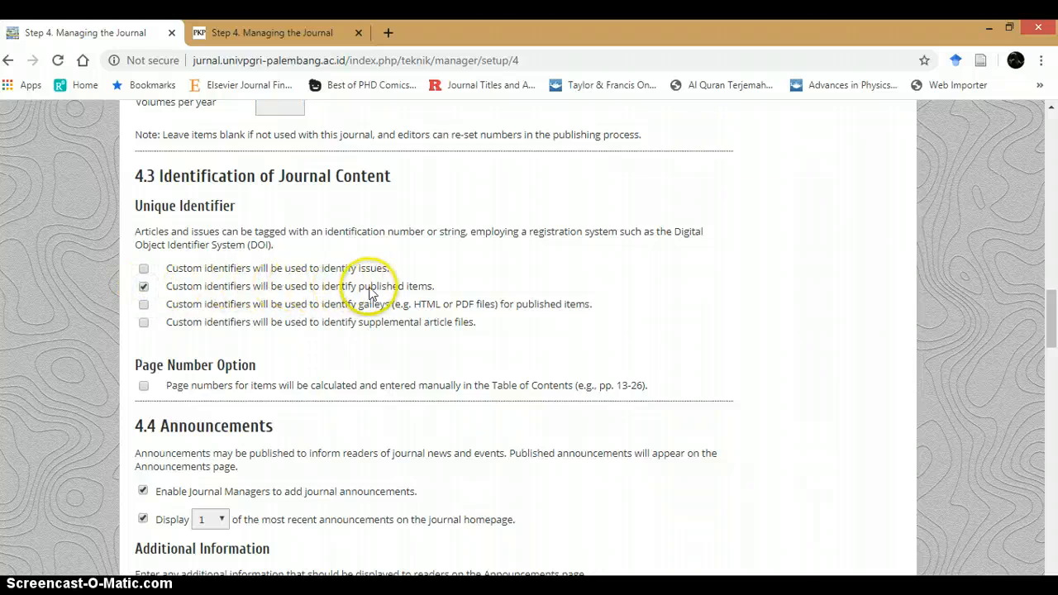
Check the identification settings of the Sainmatika journal and enable manually entered page numbers in the Teknik journal's Table of Contents.
{"action": "left_click", "coordinate": [281, 37]}
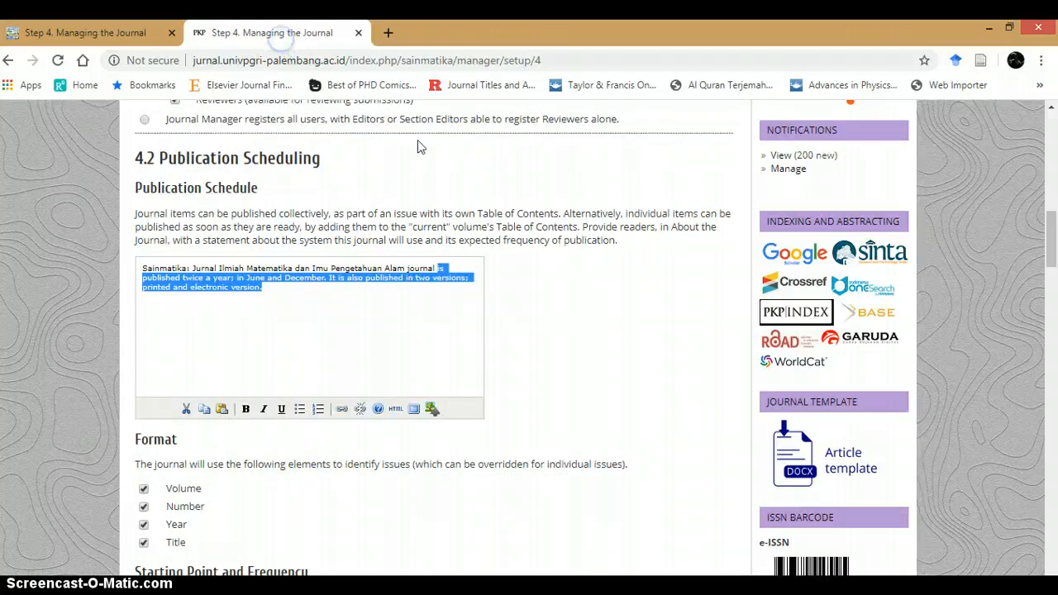
{"action": "scroll", "coordinate": [425, 372], "scroll_direction": "down", "scroll_amount": 7}
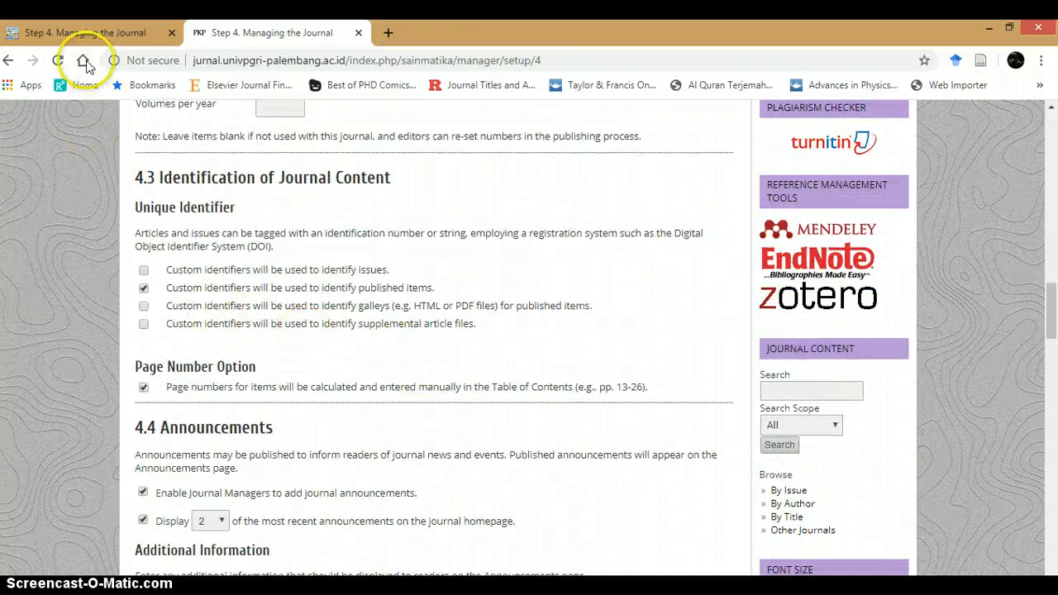
{"action": "left_click", "coordinate": [78, 31]}
{"action": "scroll", "coordinate": [214, 231], "scroll_direction": "down", "scroll_amount": 1}
{"action": "scroll", "coordinate": [213, 230], "scroll_direction": "down", "scroll_amount": 1}
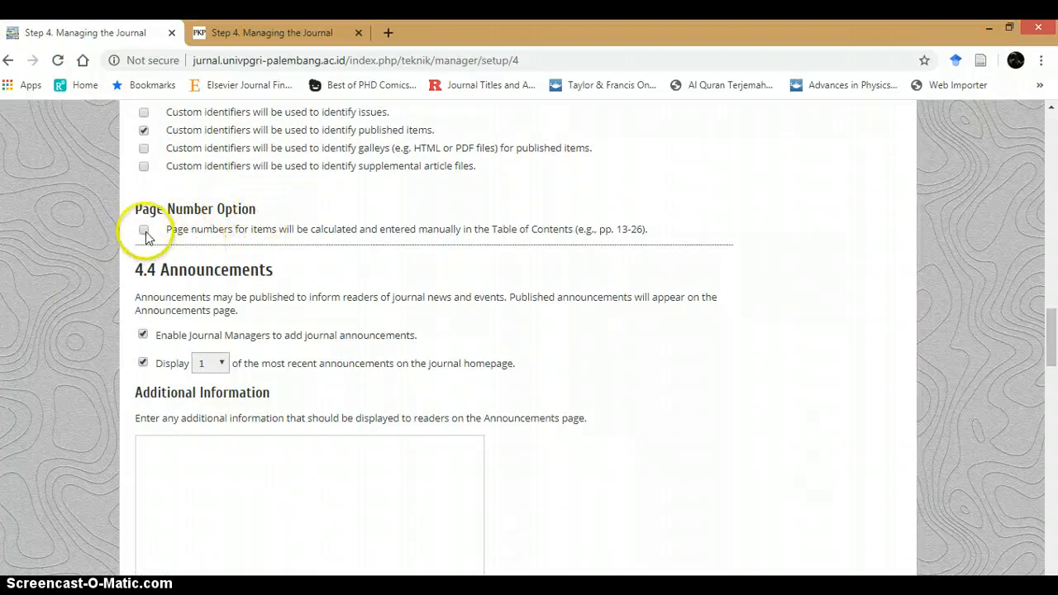
{"action": "left_click", "coordinate": [144, 230]}
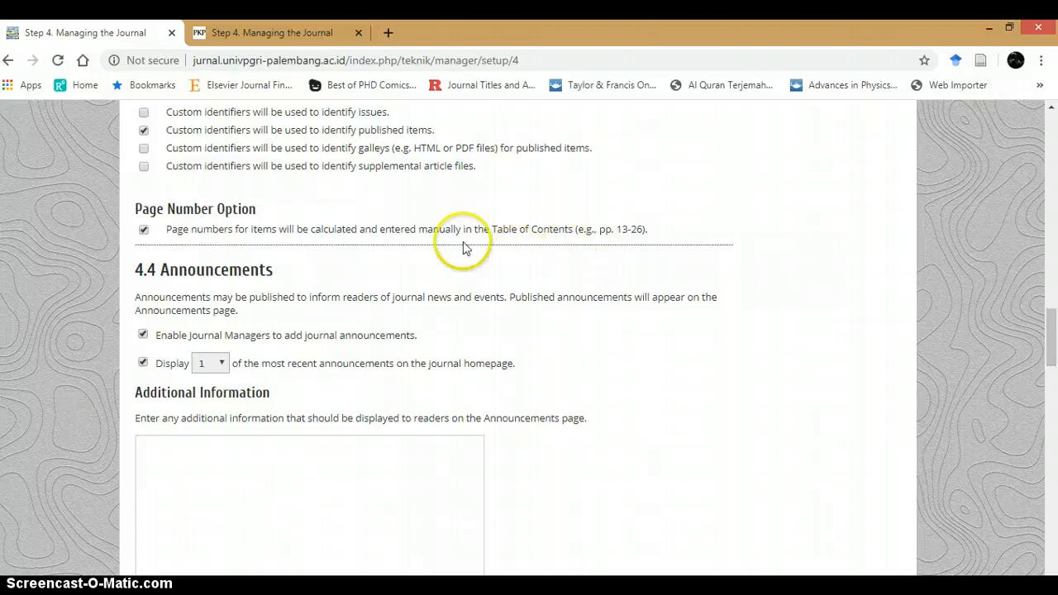
{"action": "scroll", "coordinate": [186, 309], "scroll_direction": "down", "scroll_amount": 1}
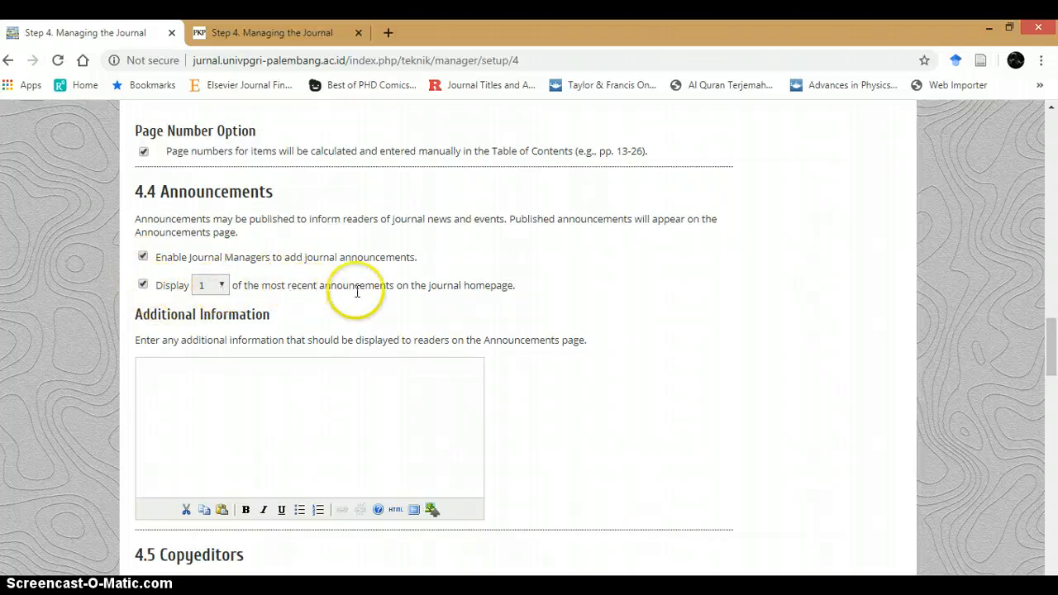
{"action": "left_click", "coordinate": [221, 284]}
{"action": "left_click", "coordinate": [216, 317]}
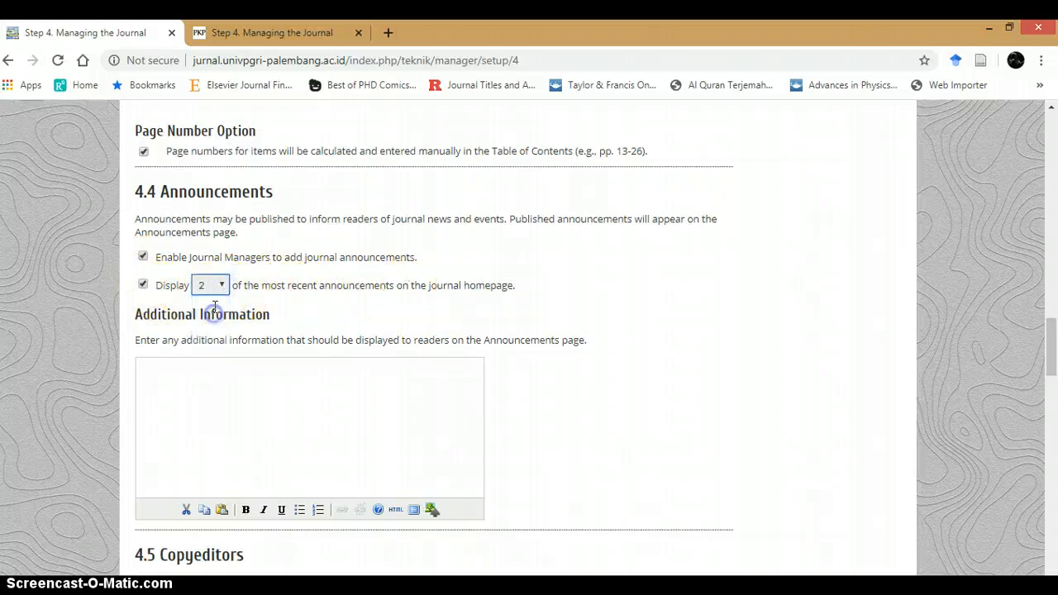
{"action": "left_click", "coordinate": [211, 285]}
{"action": "left_click", "coordinate": [216, 304]}
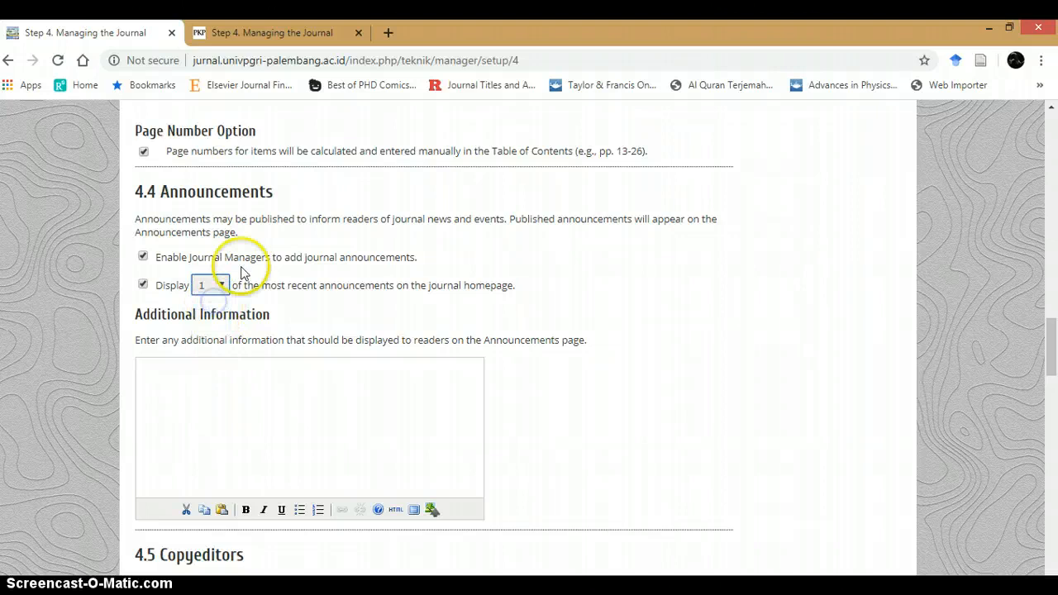
Review the announcements' additional information, the Copyeditors options and instructions, and the Layout Editors section through the layout templates.
{"action": "scroll", "coordinate": [198, 261], "scroll_direction": "down", "scroll_amount": 2}
{"action": "left_click", "coordinate": [149, 242]}
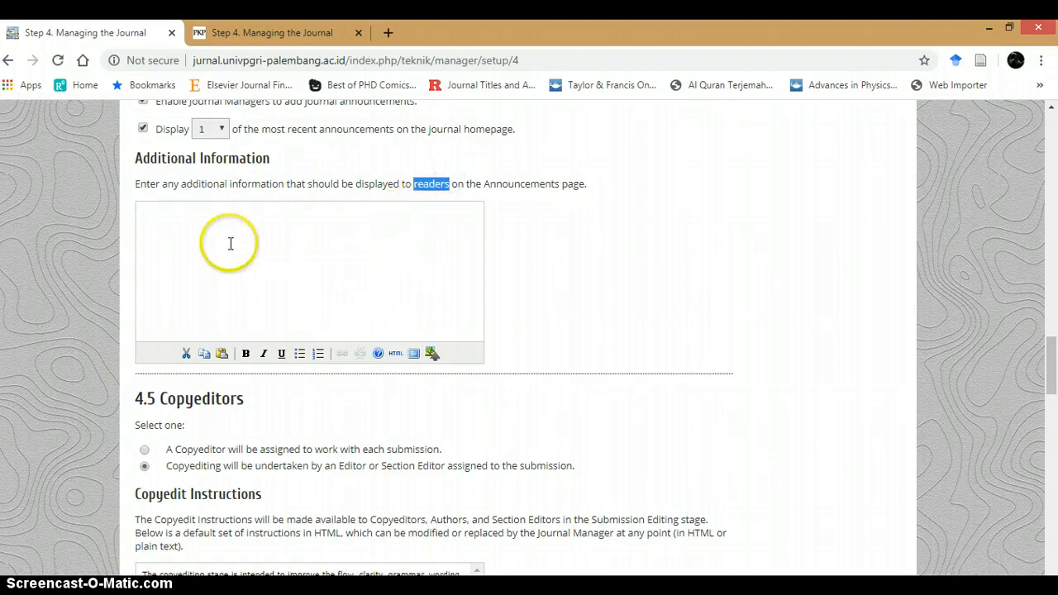
{"action": "scroll", "coordinate": [196, 256], "scroll_direction": "down", "scroll_amount": 2}
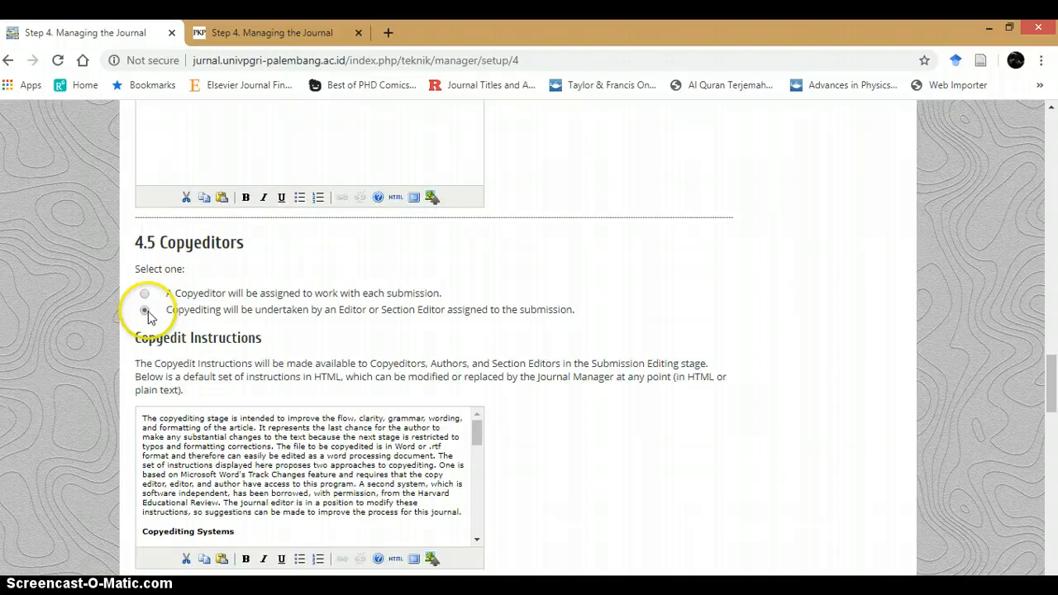
{"action": "scroll", "coordinate": [146, 318], "scroll_direction": "down", "scroll_amount": 2}
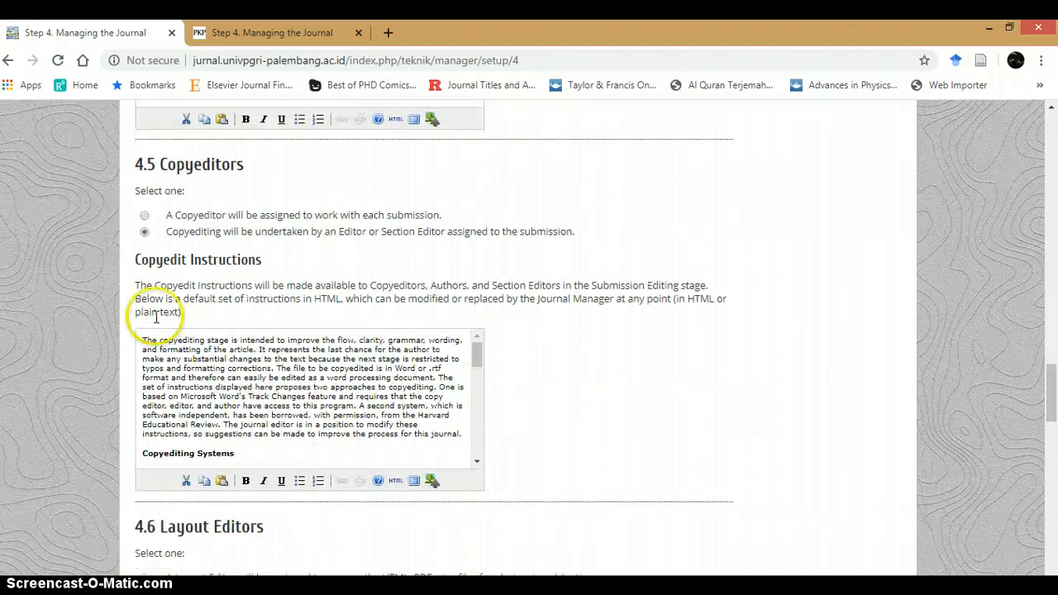
{"action": "scroll", "coordinate": [184, 258], "scroll_direction": "down", "scroll_amount": 1}
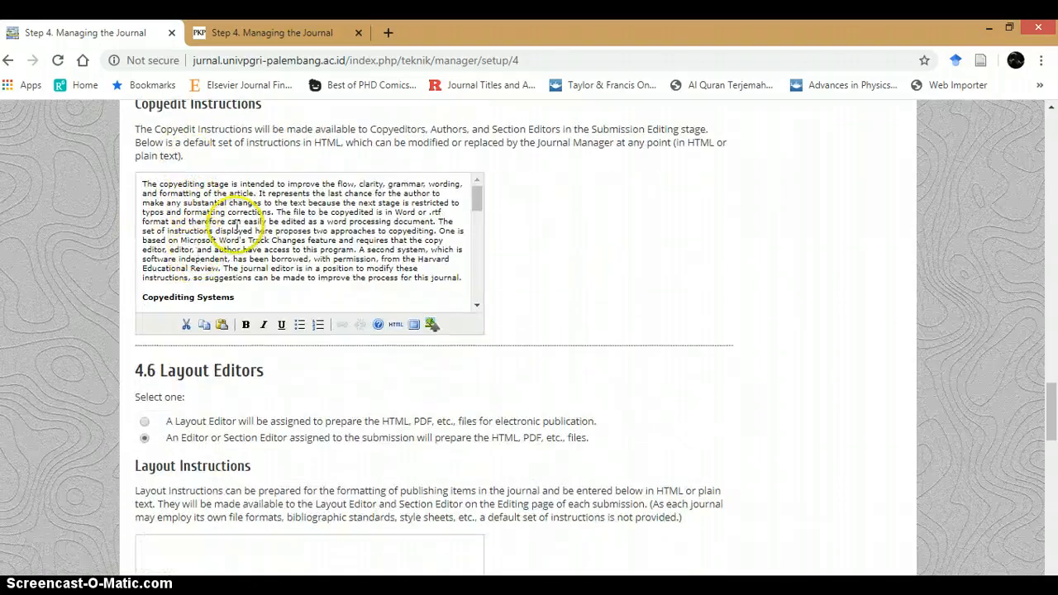
{"action": "scroll", "coordinate": [240, 231], "scroll_direction": "down", "scroll_amount": 4}
{"action": "scroll", "coordinate": [249, 226], "scroll_direction": "down", "scroll_amount": 5}
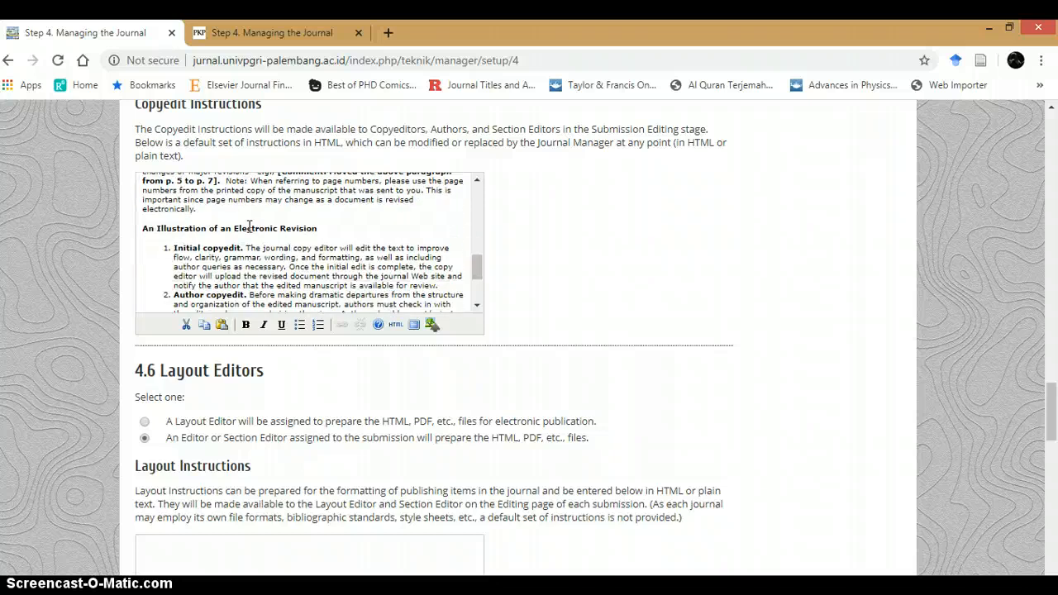
{"action": "scroll", "coordinate": [265, 300], "scroll_direction": "down", "scroll_amount": 3}
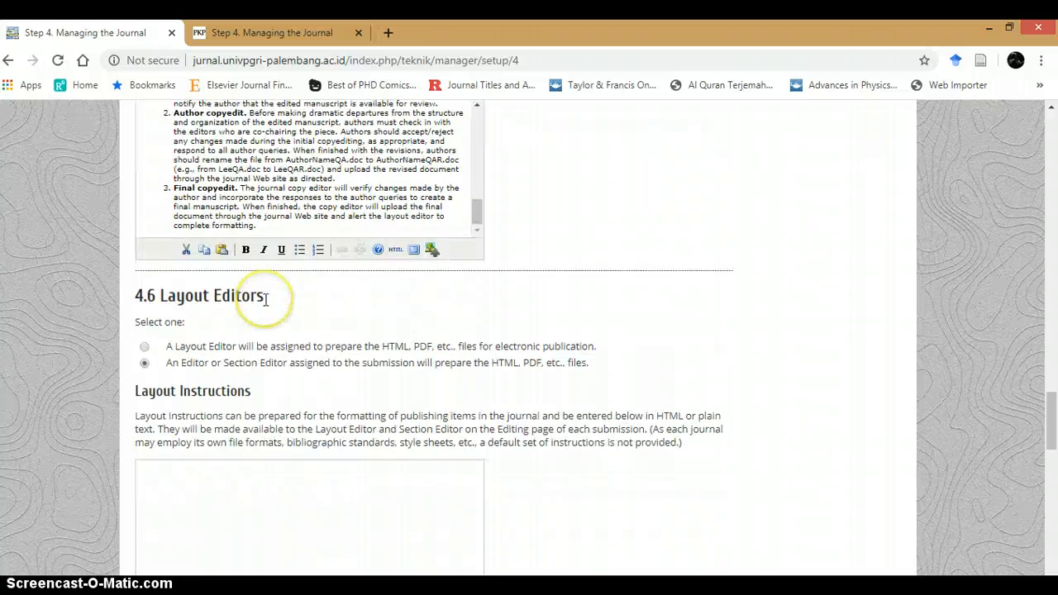
{"action": "scroll", "coordinate": [170, 304], "scroll_direction": "down", "scroll_amount": 1}
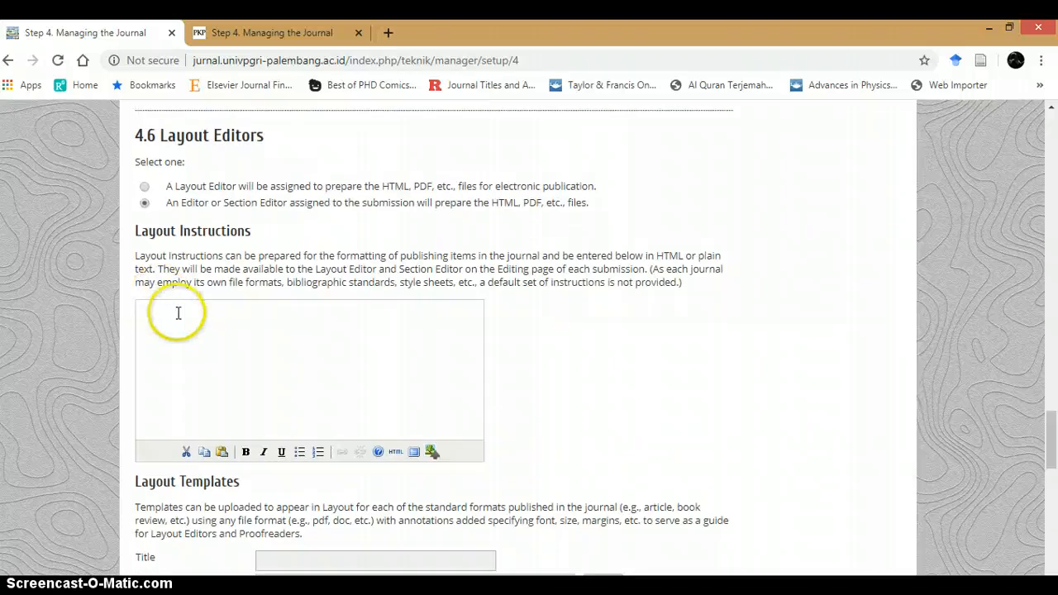
{"action": "scroll", "coordinate": [189, 289], "scroll_direction": "down", "scroll_amount": 2}
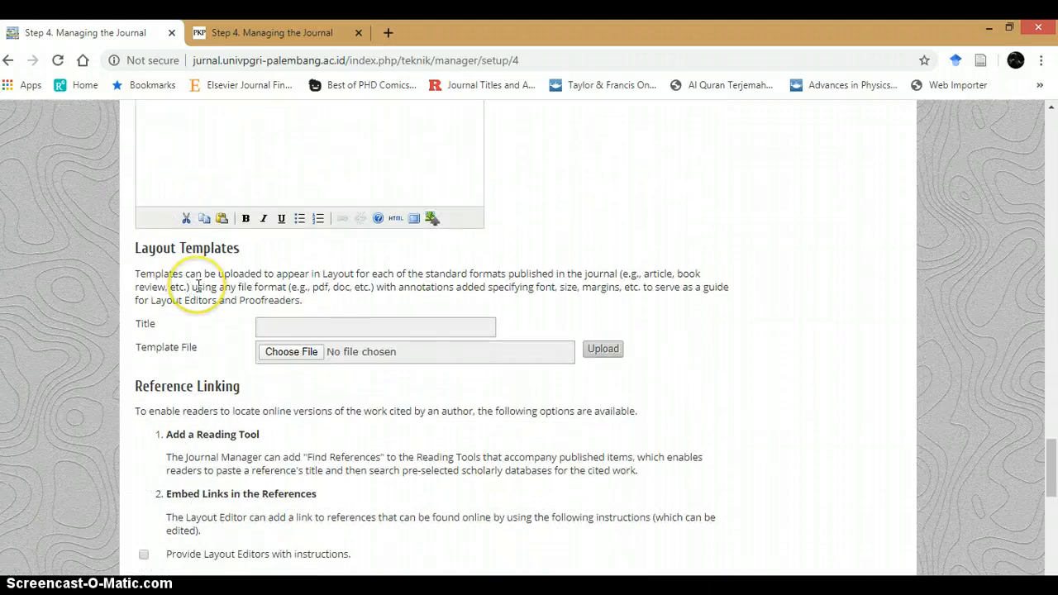
{"action": "scroll", "coordinate": [258, 284], "scroll_direction": "down", "scroll_amount": 1}
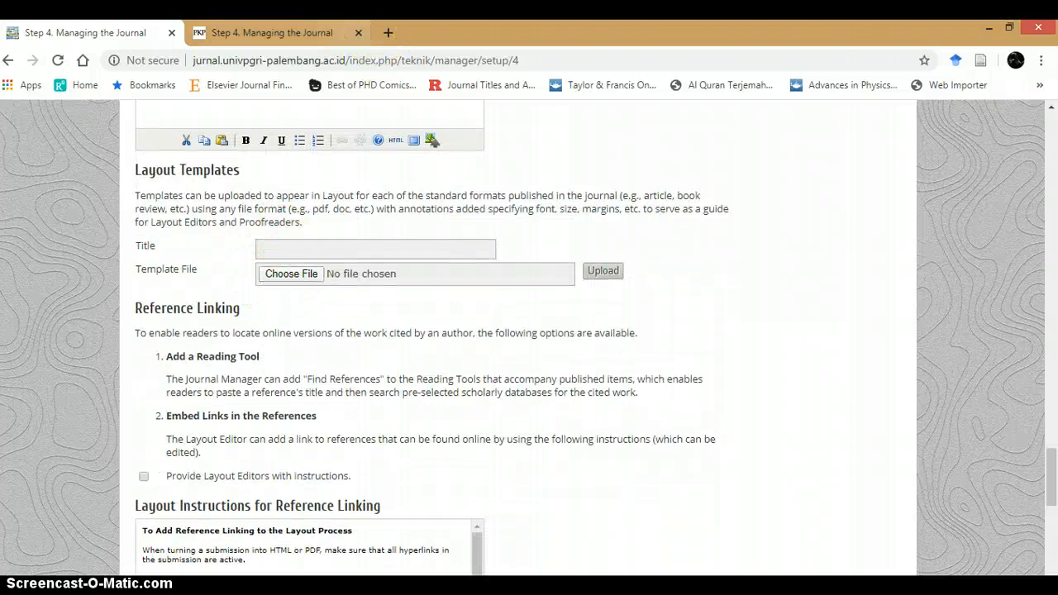
Compare the Layout Editors settings with the Sainmatika journal's setup and read the Teknik journal's Reference Linking section.
{"action": "left_click", "coordinate": [335, 33]}
{"action": "scroll", "coordinate": [268, 331], "scroll_direction": "down", "scroll_amount": 6}
{"action": "scroll", "coordinate": [266, 357], "scroll_direction": "down", "scroll_amount": 10}
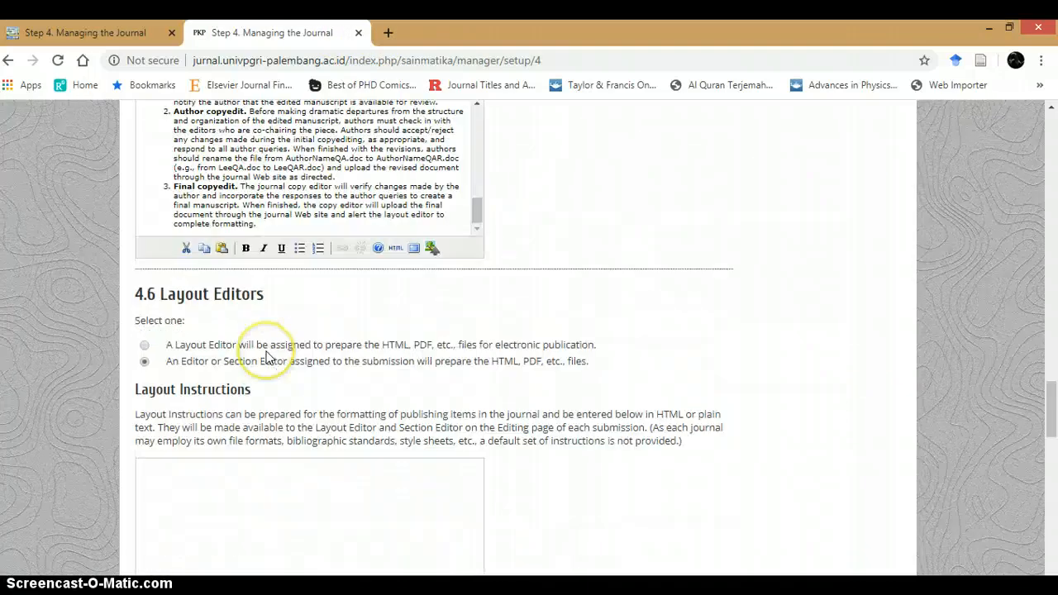
{"action": "left_click", "coordinate": [88, 35]}
{"action": "scroll", "coordinate": [279, 327], "scroll_direction": "down", "scroll_amount": 1}
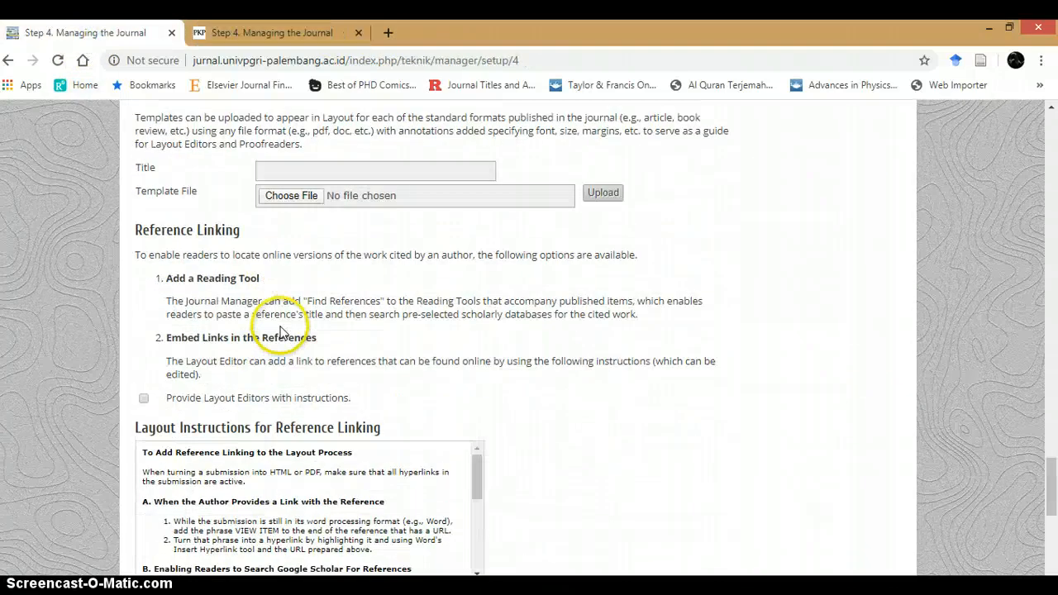
{"action": "scroll", "coordinate": [248, 244], "scroll_direction": "down", "scroll_amount": 1}
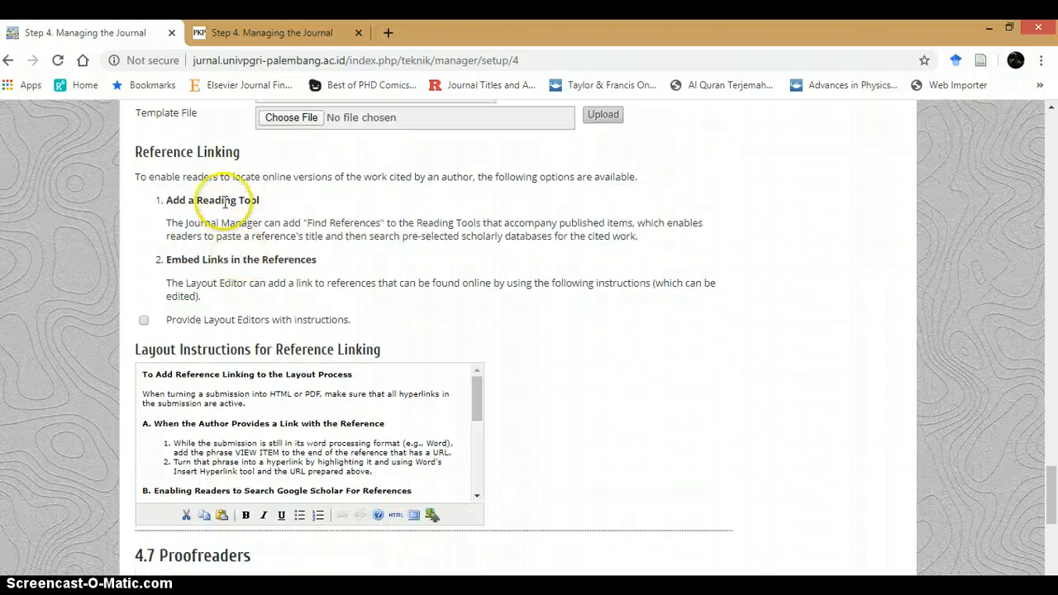
{"action": "scroll", "coordinate": [245, 258], "scroll_direction": "down", "scroll_amount": 1}
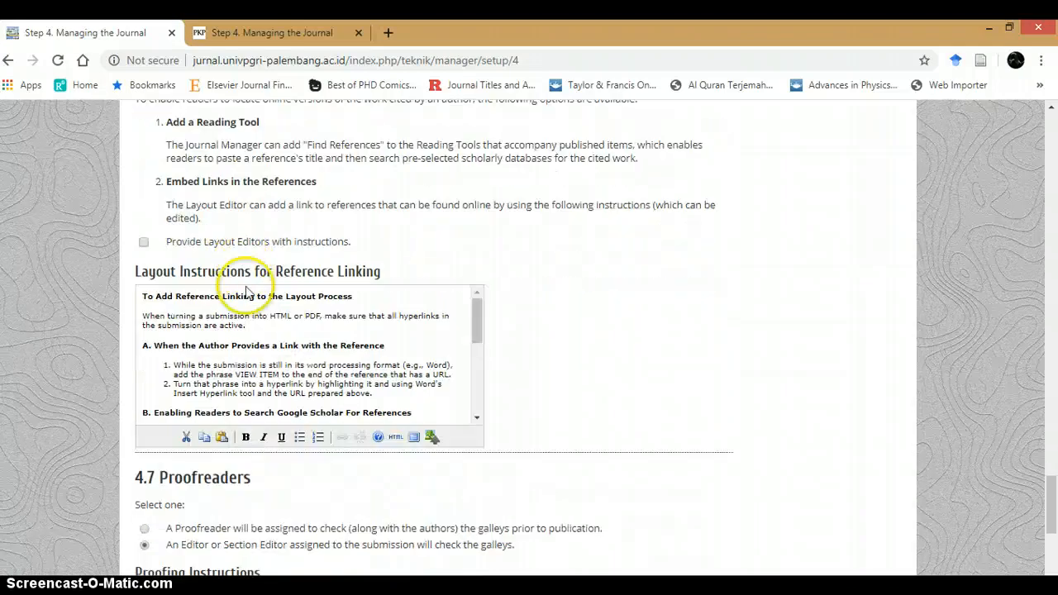
{"action": "scroll", "coordinate": [238, 270], "scroll_direction": "down", "scroll_amount": 1}
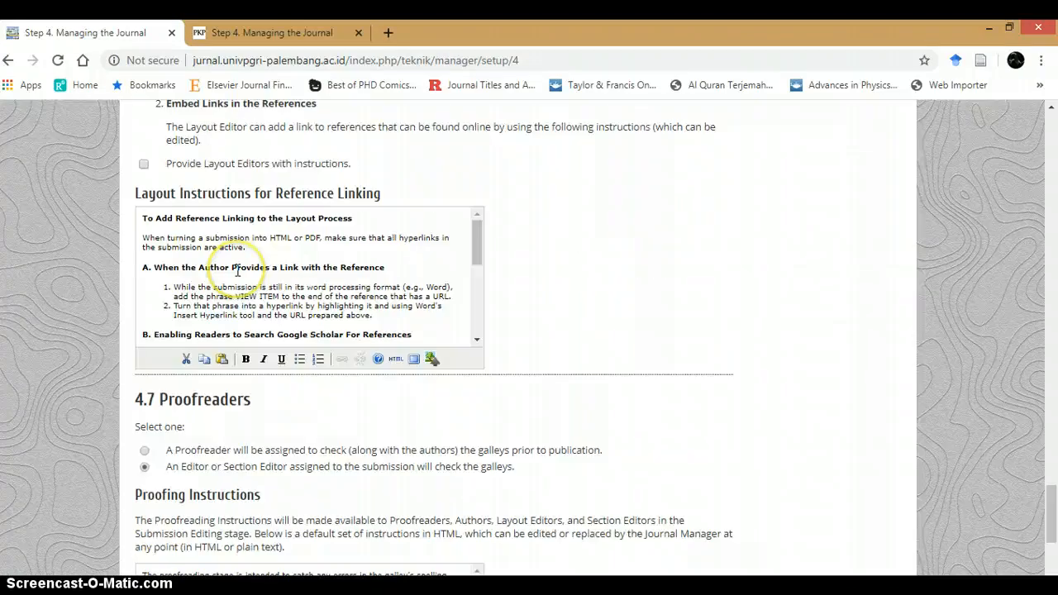
{"action": "scroll", "coordinate": [245, 240], "scroll_direction": "down", "scroll_amount": 1}
Check the Sainmatika journal's Proofreaders settings and read the rest of the Teknik journal's layout instructions for reference linking.
{"action": "left_click", "coordinate": [248, 33]}
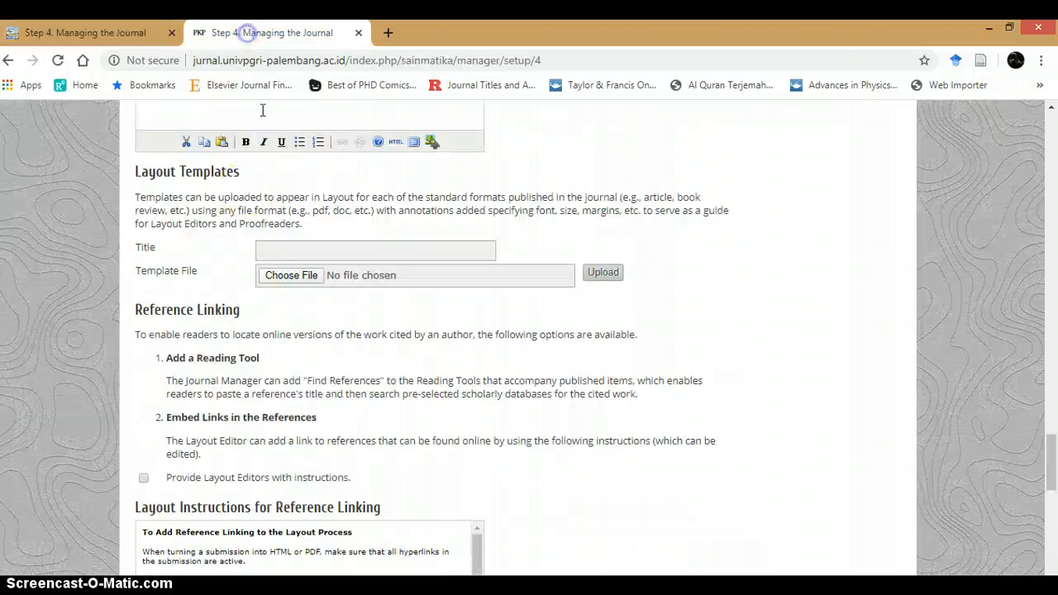
{"action": "scroll", "coordinate": [240, 298], "scroll_direction": "down", "scroll_amount": 2}
{"action": "scroll", "coordinate": [238, 299], "scroll_direction": "down", "scroll_amount": 8}
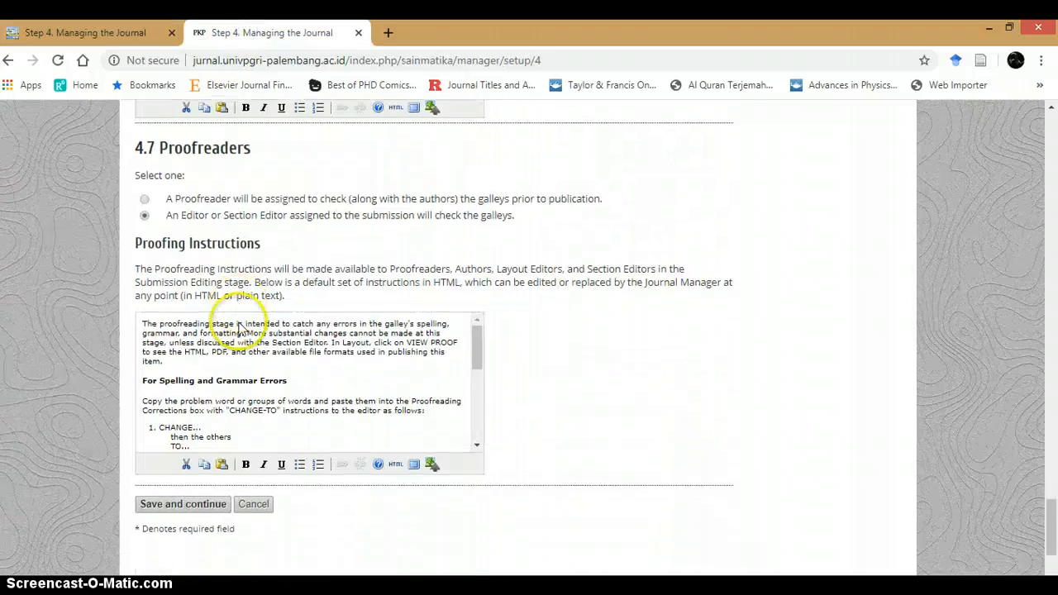
{"action": "left_click", "coordinate": [107, 33]}
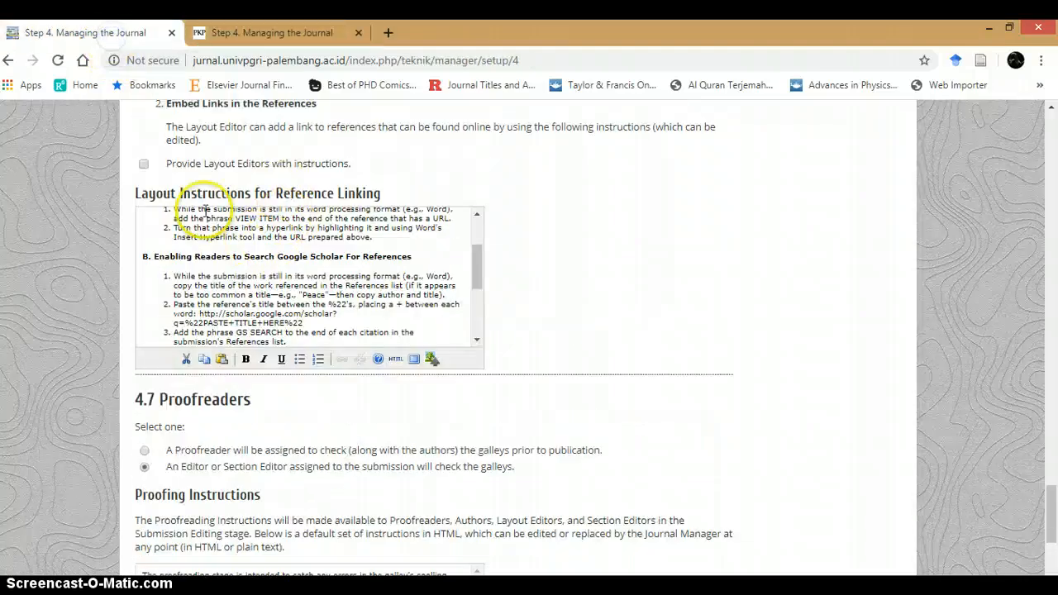
{"action": "scroll", "coordinate": [201, 217], "scroll_direction": "down", "scroll_amount": 5}
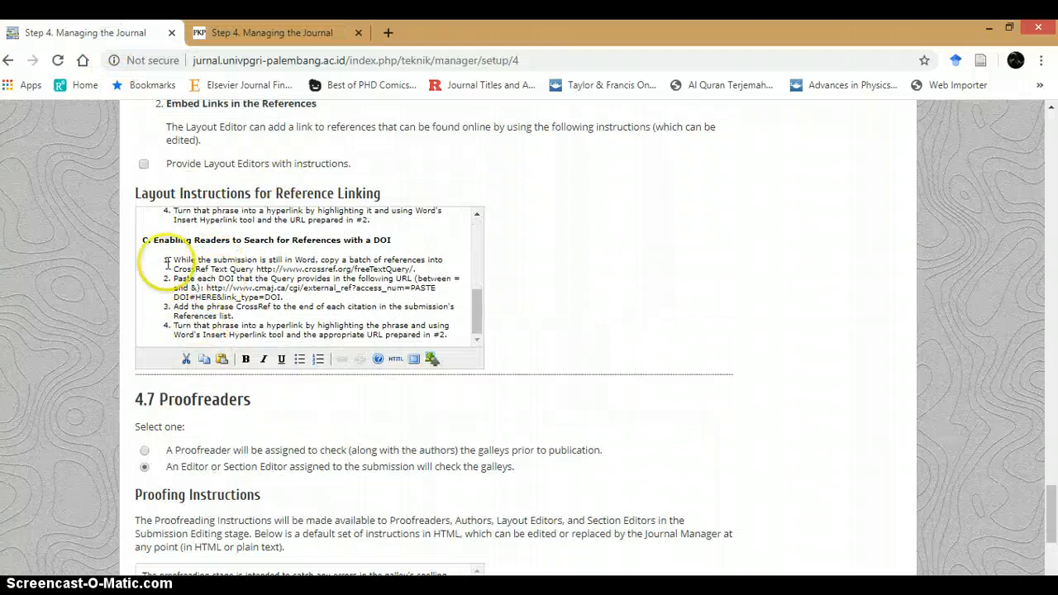
Choose an Editor or Section Editor to check the galleys, review the proofing instructions and save the Step 4 settings.
{"action": "scroll", "coordinate": [166, 263], "scroll_direction": "down", "scroll_amount": 3}
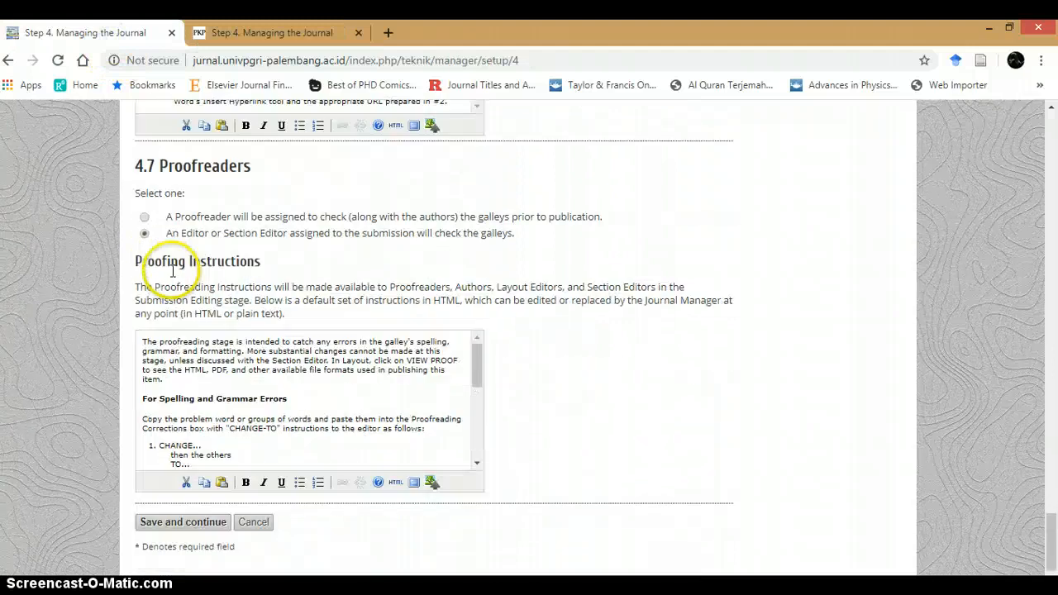
{"action": "left_click", "coordinate": [144, 234]}
{"action": "scroll", "coordinate": [146, 248], "scroll_direction": "down", "scroll_amount": 1}
{"action": "scroll", "coordinate": [207, 314], "scroll_direction": "down", "scroll_amount": 3}
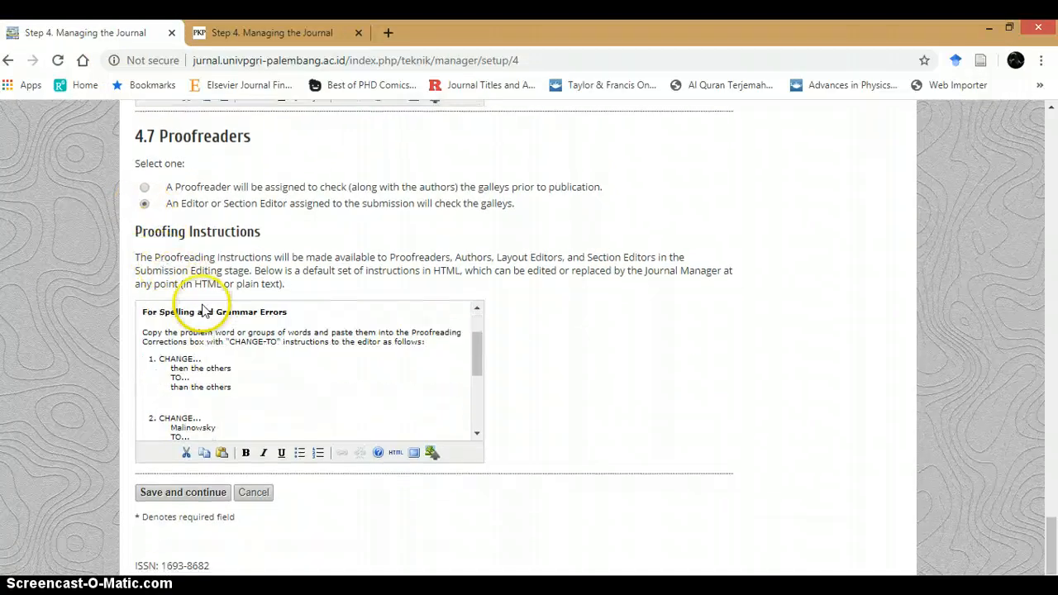
{"action": "scroll", "coordinate": [210, 325], "scroll_direction": "down", "scroll_amount": 3}
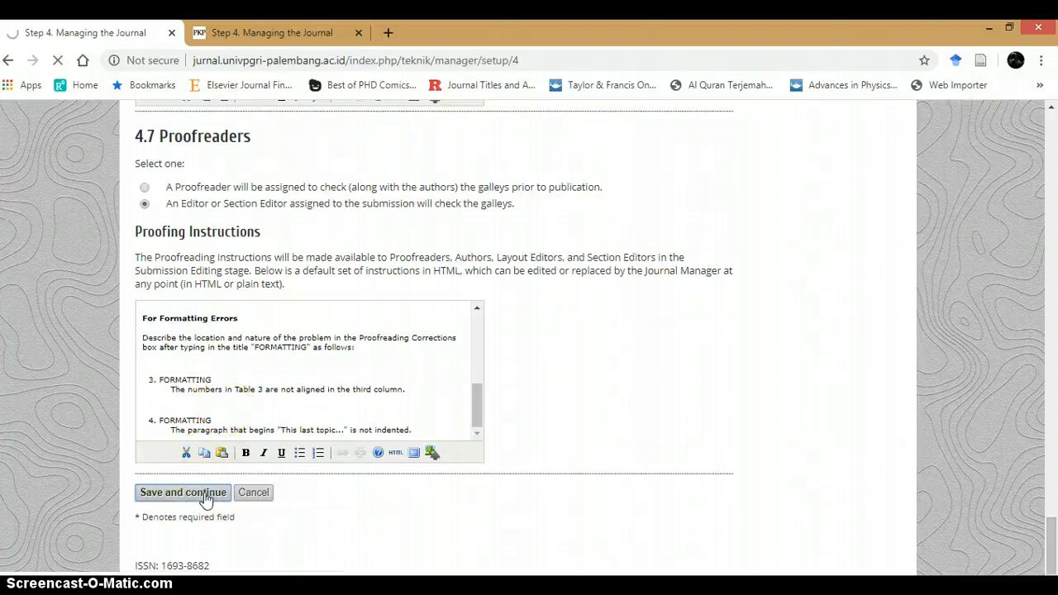
{"action": "left_click", "coordinate": [25, 576]}
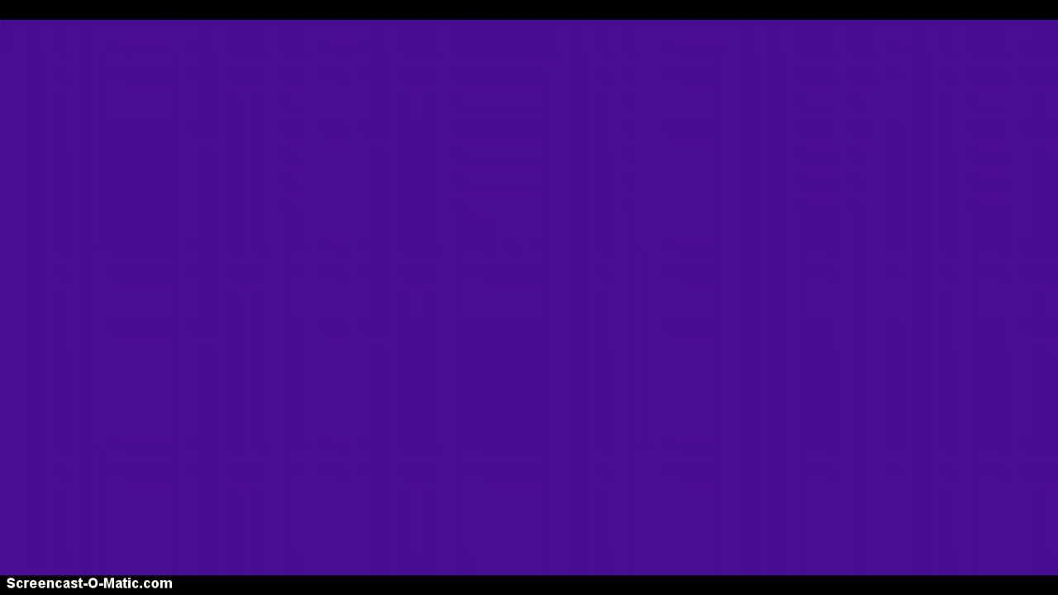
{"action": "left_click", "coordinate": [30, 568]}
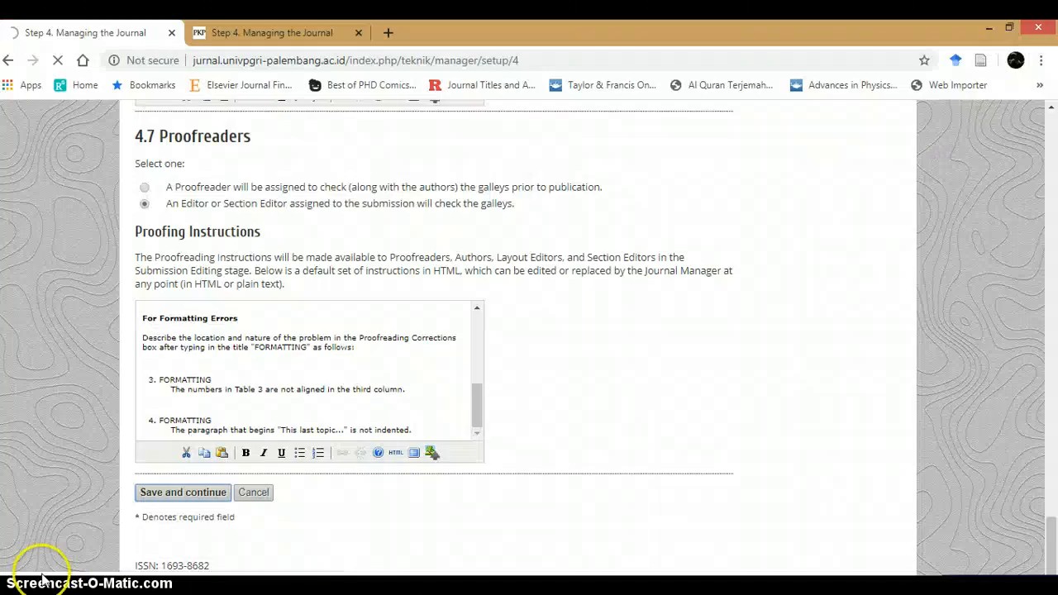
{"action": "left_click", "coordinate": [55, 493]}
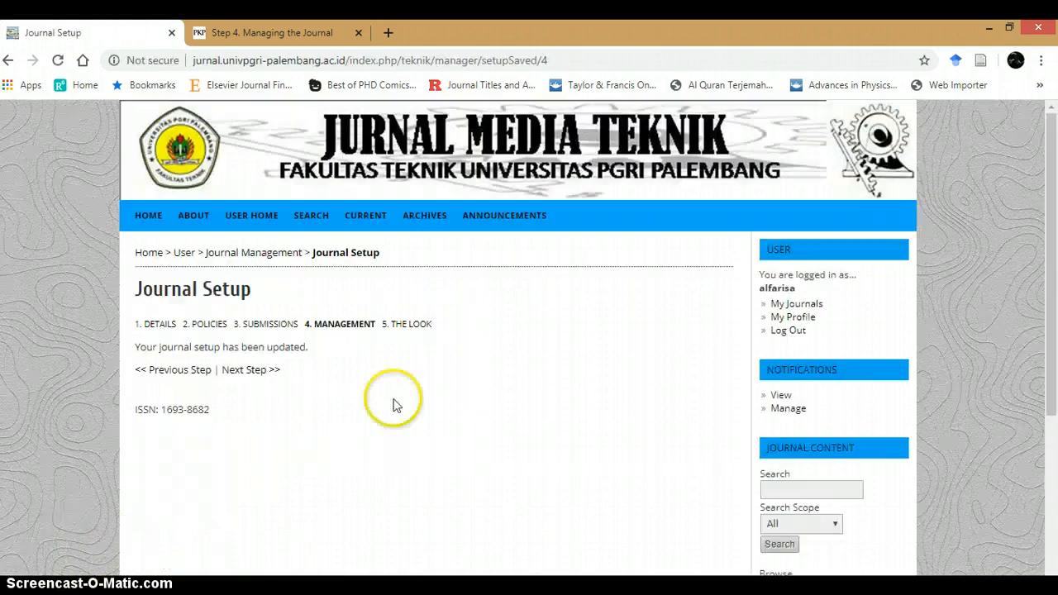
Go to Step 5 (The Look) of the Teknik journal's setup and open the journal's home page in a separate tab.
{"action": "left_click", "coordinate": [405, 327]}
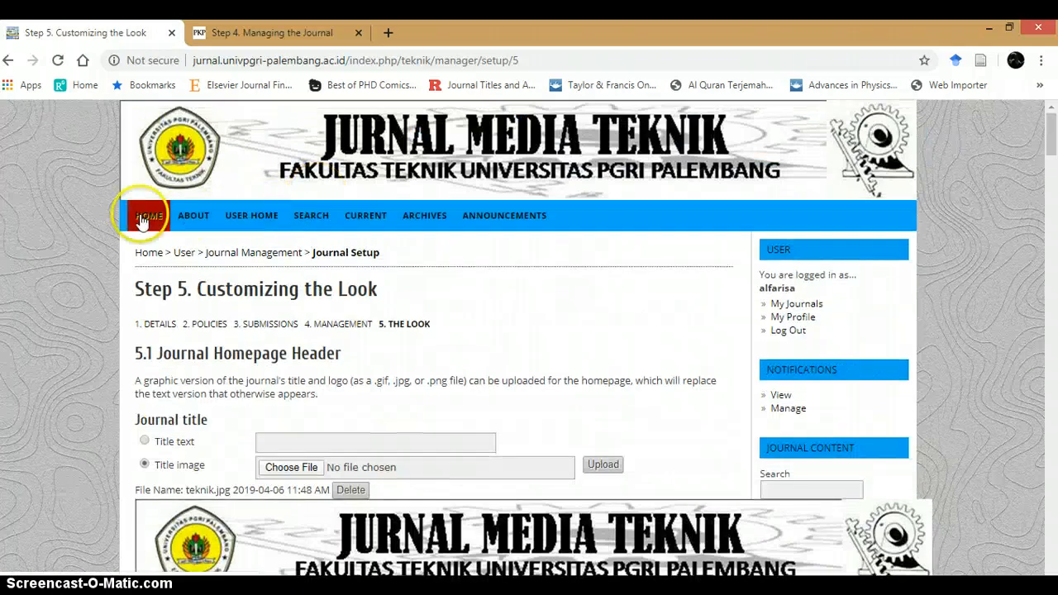
{"action": "right_click", "coordinate": [141, 216]}
{"action": "left_click", "coordinate": [155, 226]}
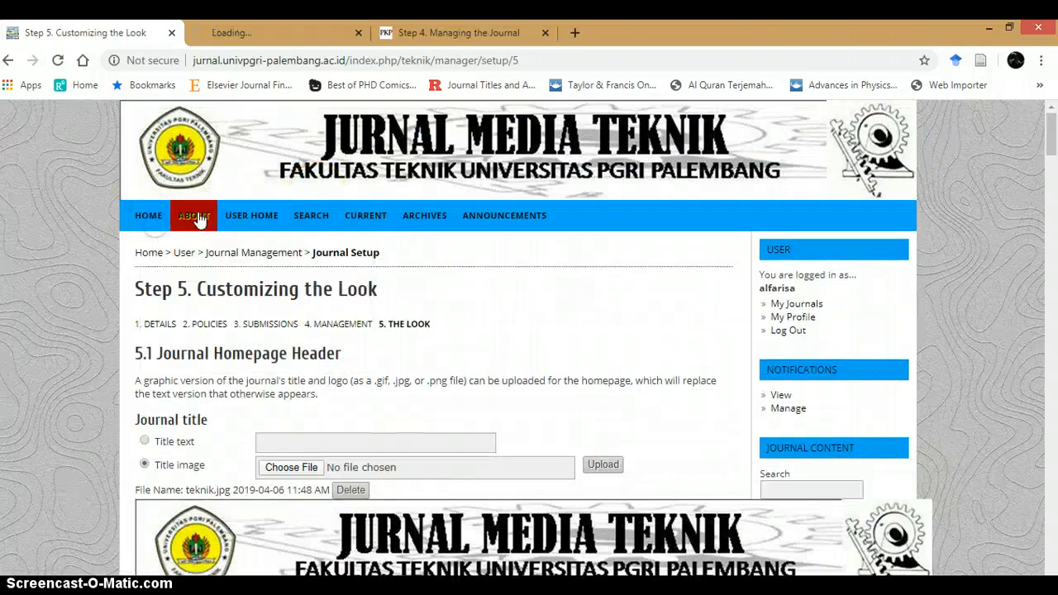
{"action": "left_click", "coordinate": [289, 37]}
{"action": "left_click", "coordinate": [305, 59]}
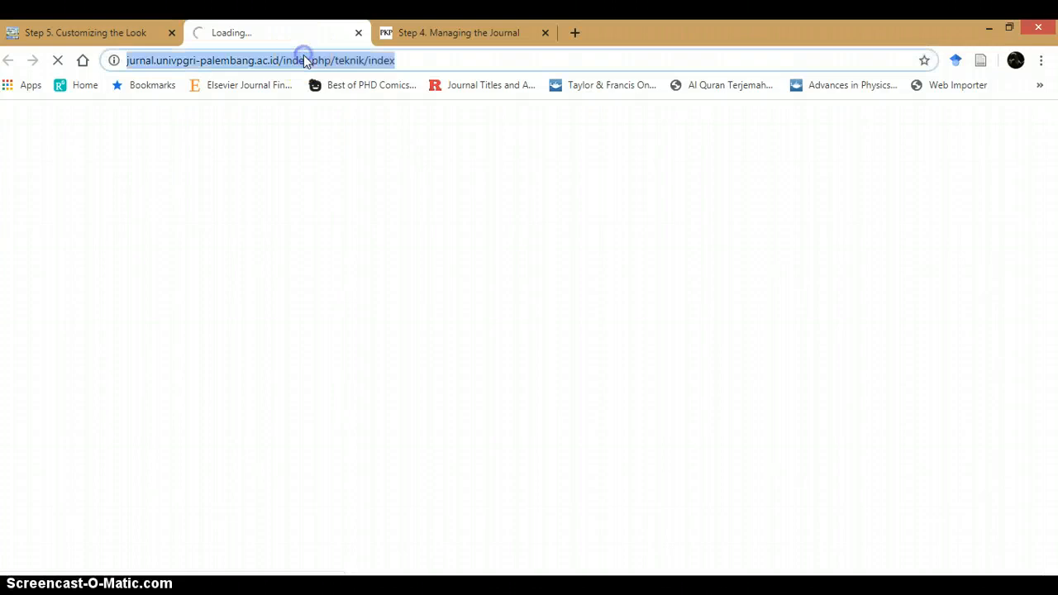
{"action": "left_click", "coordinate": [306, 61]}
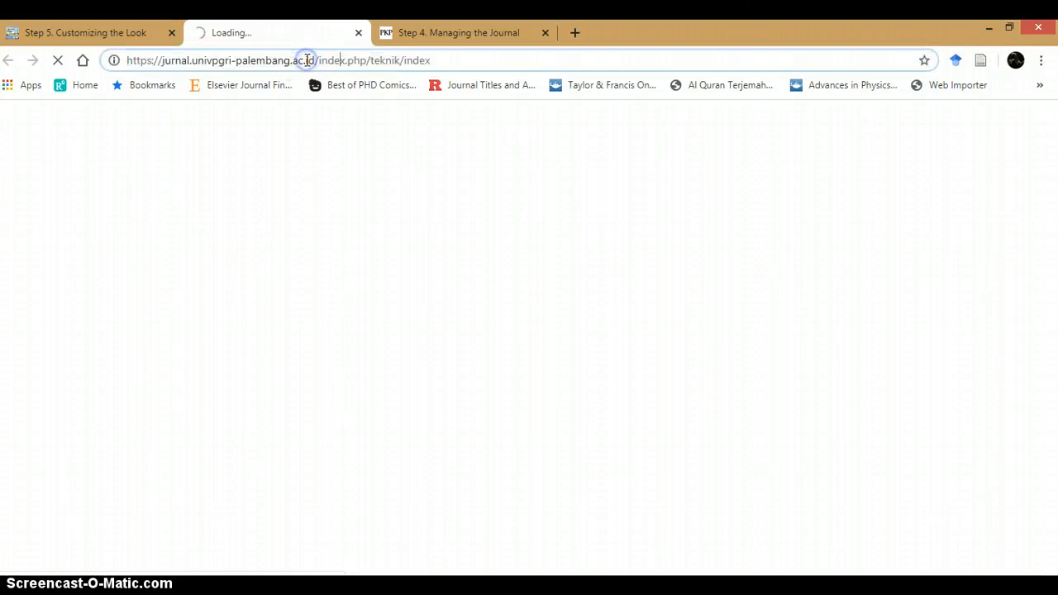
Review the Journal Homepage Header section in the Step 5 setup, comparing the journal title options and title image with the page banner.
{"action": "left_click", "coordinate": [66, 29]}
{"action": "scroll", "coordinate": [184, 165], "scroll_direction": "down", "scroll_amount": 3}
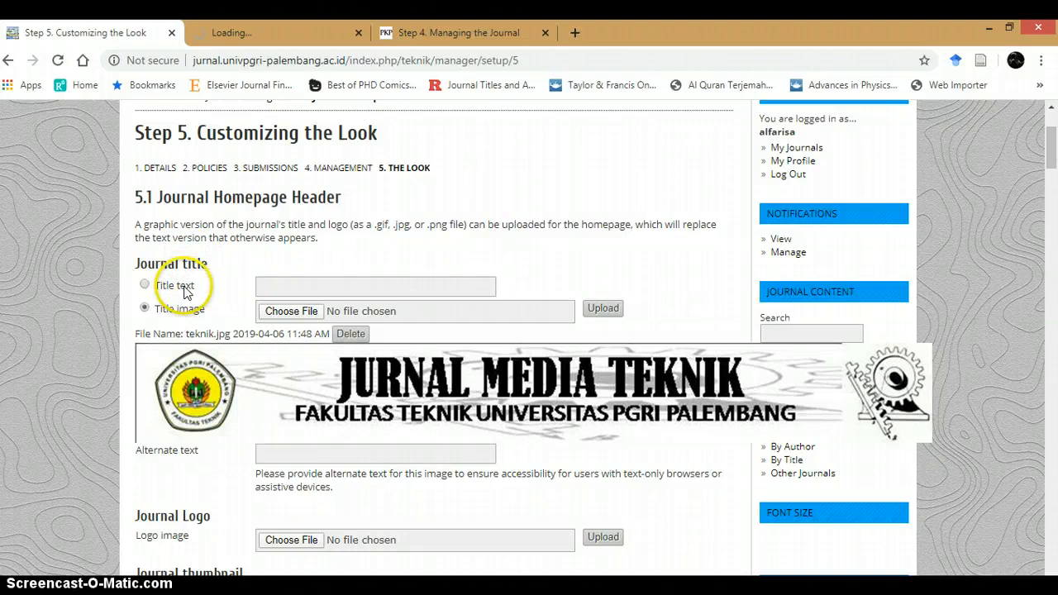
{"action": "left_click", "coordinate": [296, 288]}
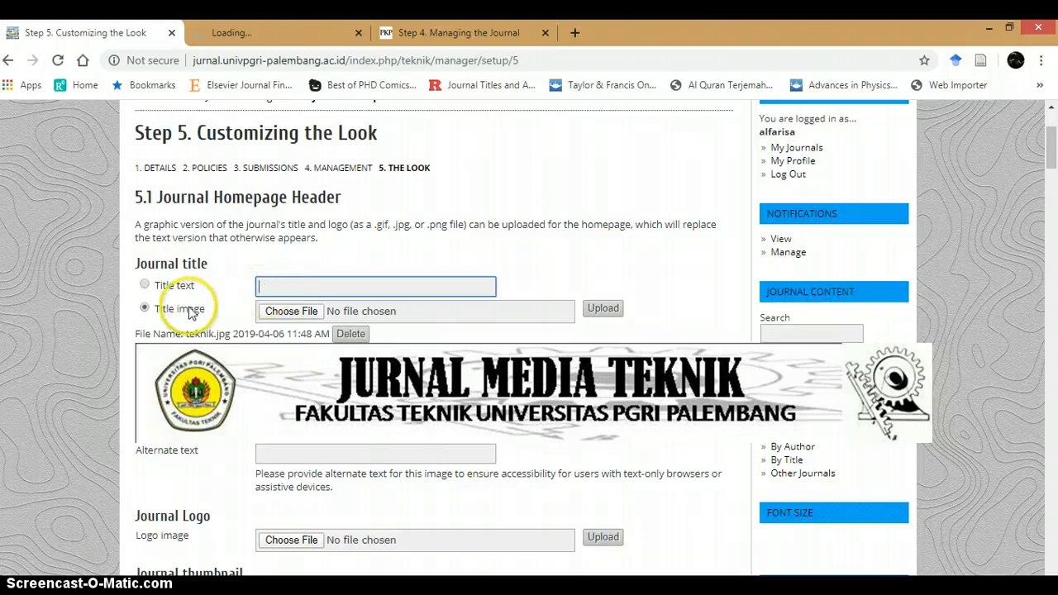
{"action": "scroll", "coordinate": [259, 405], "scroll_direction": "up", "scroll_amount": 2}
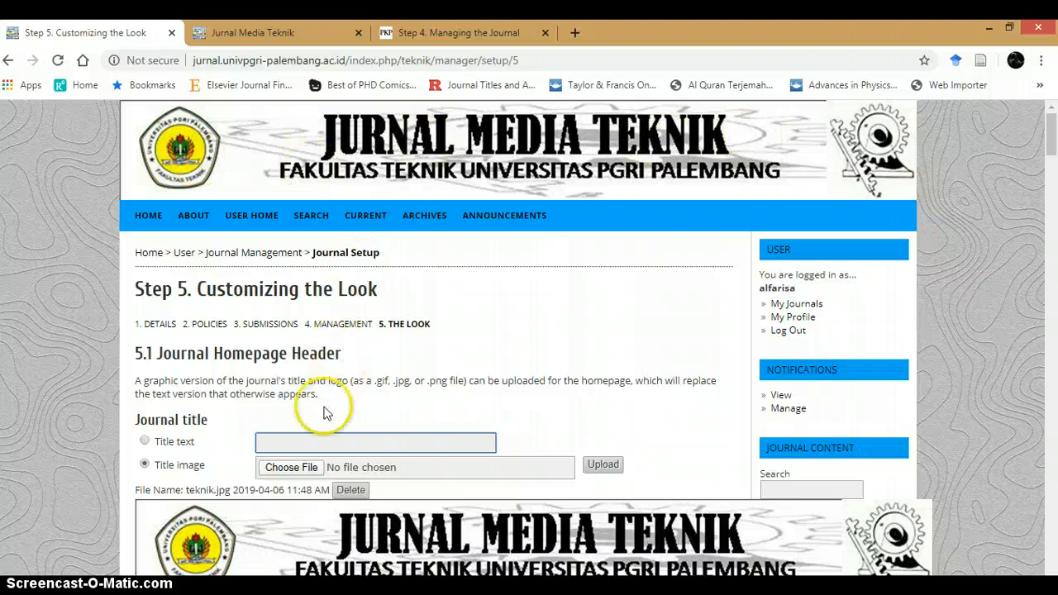
{"action": "scroll", "coordinate": [162, 447], "scroll_direction": "down", "scroll_amount": 1}
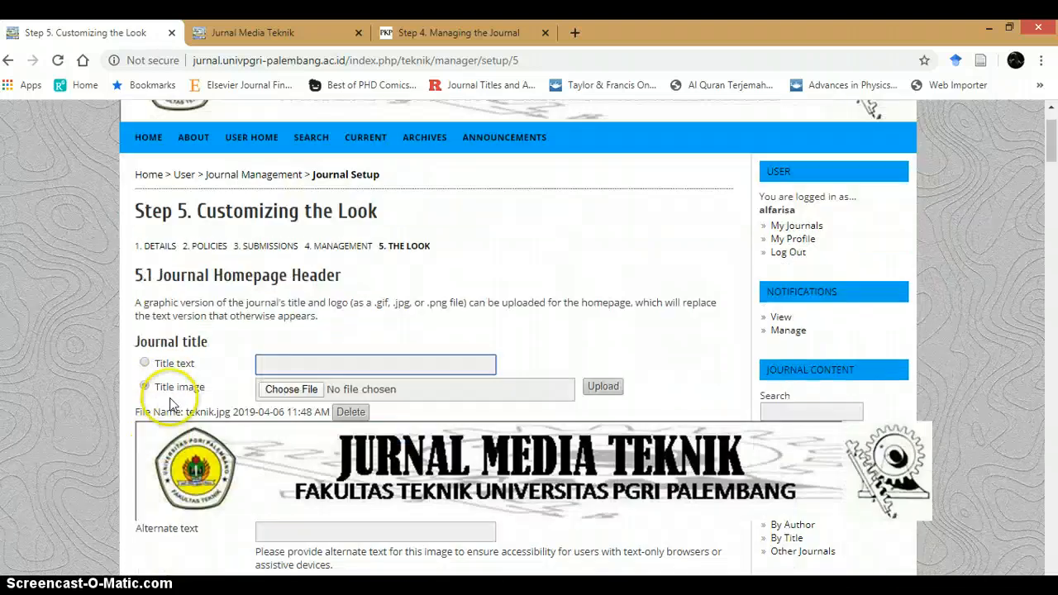
{"action": "scroll", "coordinate": [166, 363], "scroll_direction": "down", "scroll_amount": 1}
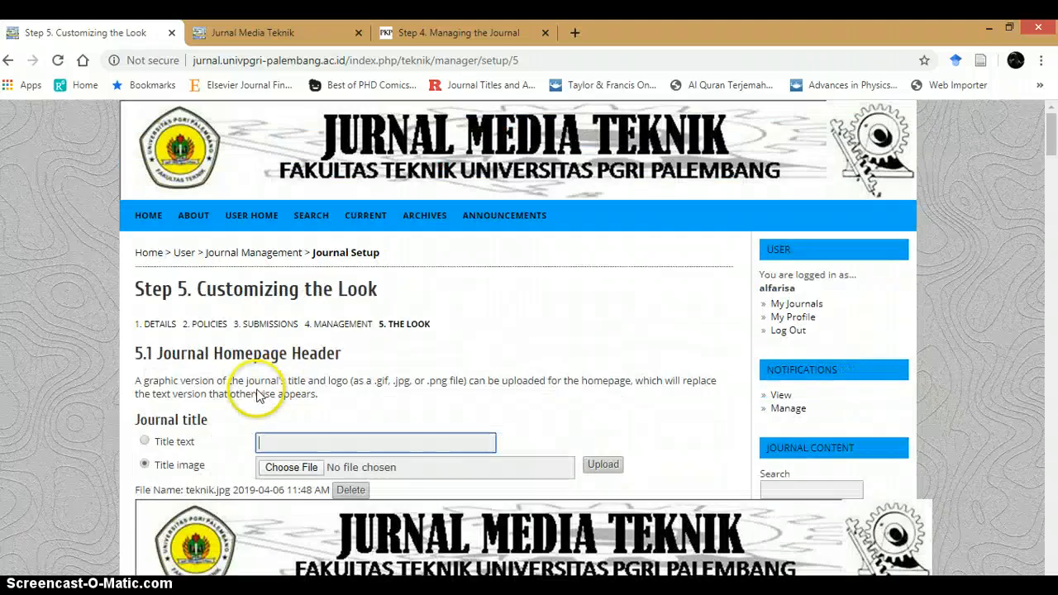
{"action": "scroll", "coordinate": [256, 381], "scroll_direction": "up", "scroll_amount": 2}
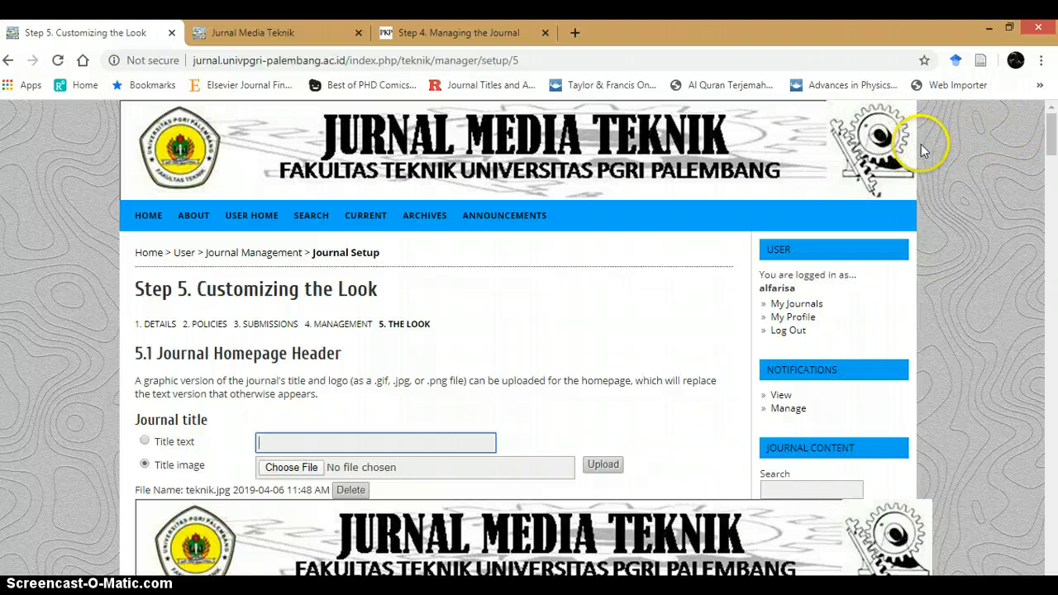
{"action": "scroll", "coordinate": [477, 181], "scroll_direction": "down", "scroll_amount": 1}
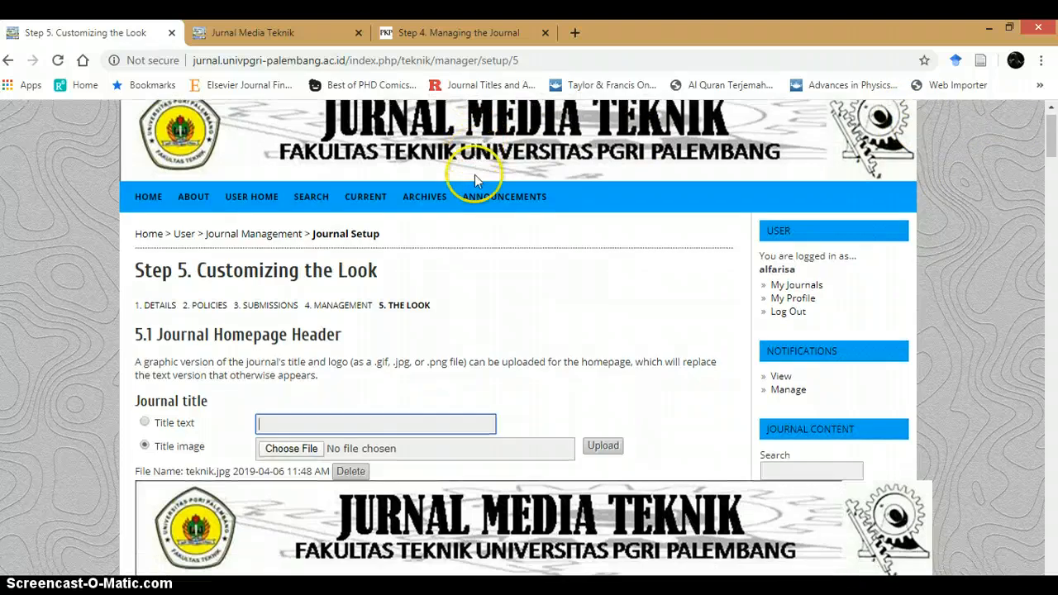
{"action": "scroll", "coordinate": [604, 309], "scroll_direction": "down", "scroll_amount": 3}
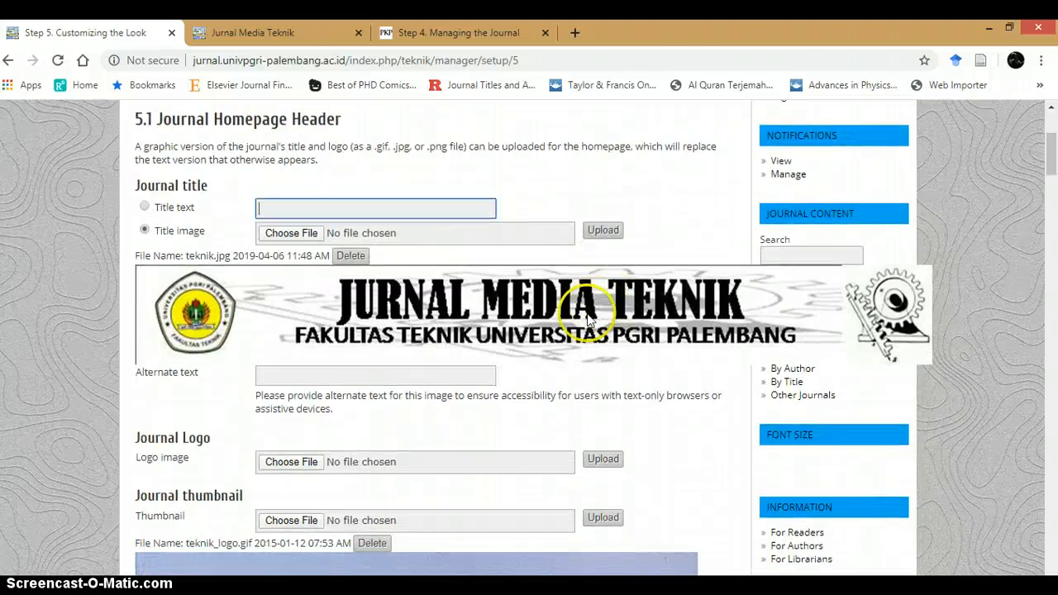
{"action": "scroll", "coordinate": [586, 306], "scroll_direction": "down", "scroll_amount": 1}
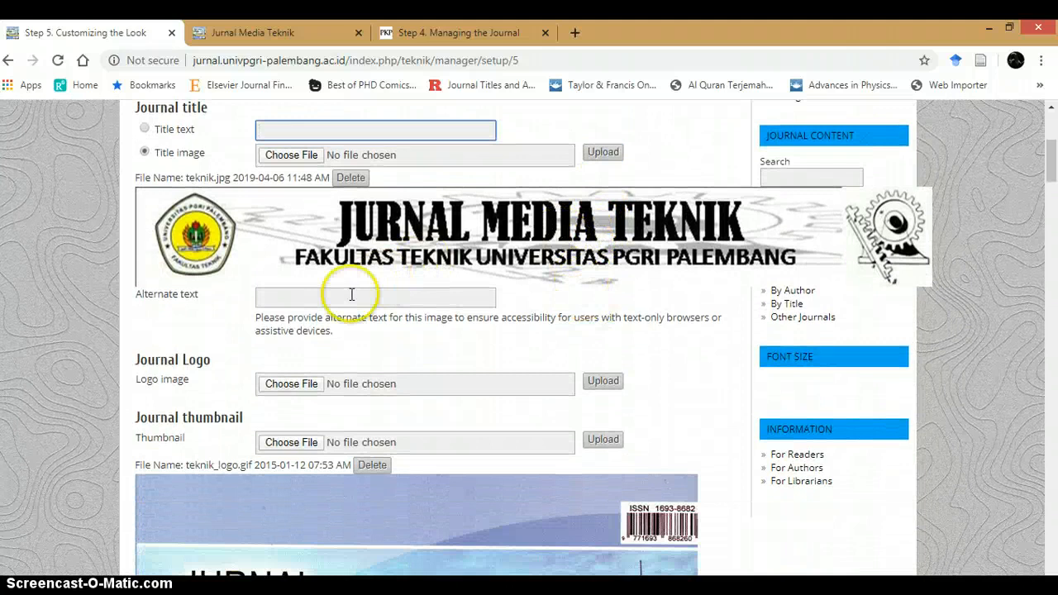
{"action": "scroll", "coordinate": [314, 306], "scroll_direction": "down", "scroll_amount": 1}
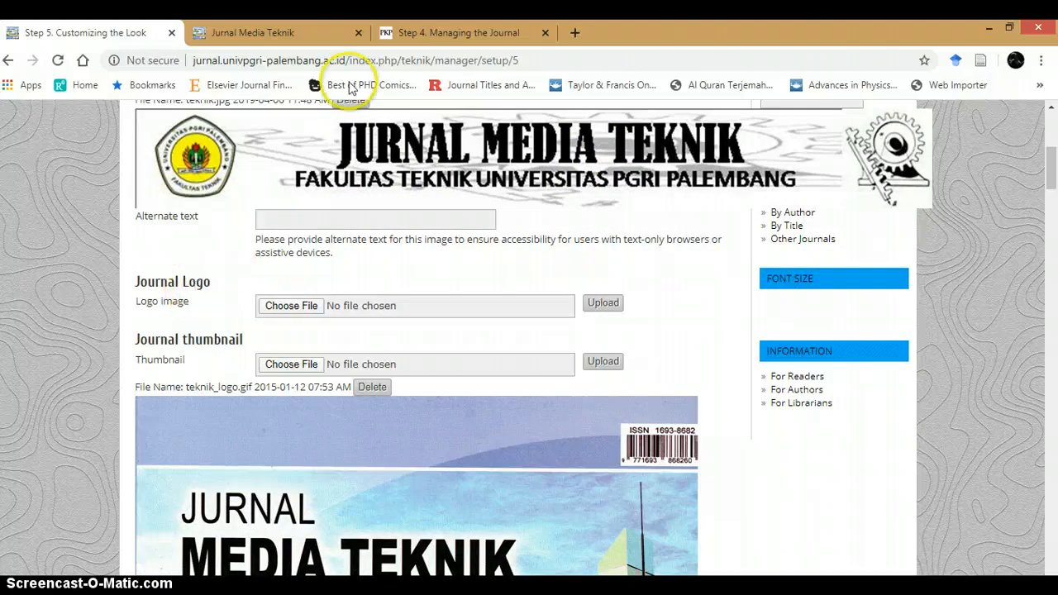
Check the header banner of the Sainmatika journal as an example of a title image.
{"action": "scroll", "coordinate": [417, 252], "scroll_direction": "up", "scroll_amount": 1}
{"action": "left_click", "coordinate": [447, 33]}
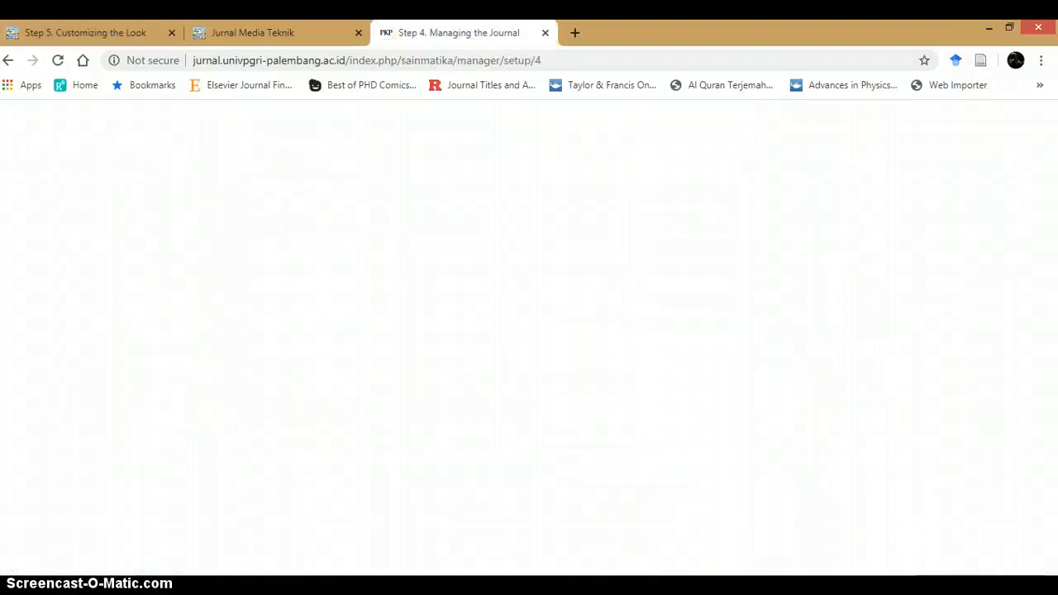
{"action": "scroll", "coordinate": [743, 314], "scroll_direction": "up", "scroll_amount": 9}
{"action": "scroll", "coordinate": [754, 346], "scroll_direction": "up", "scroll_amount": 15}
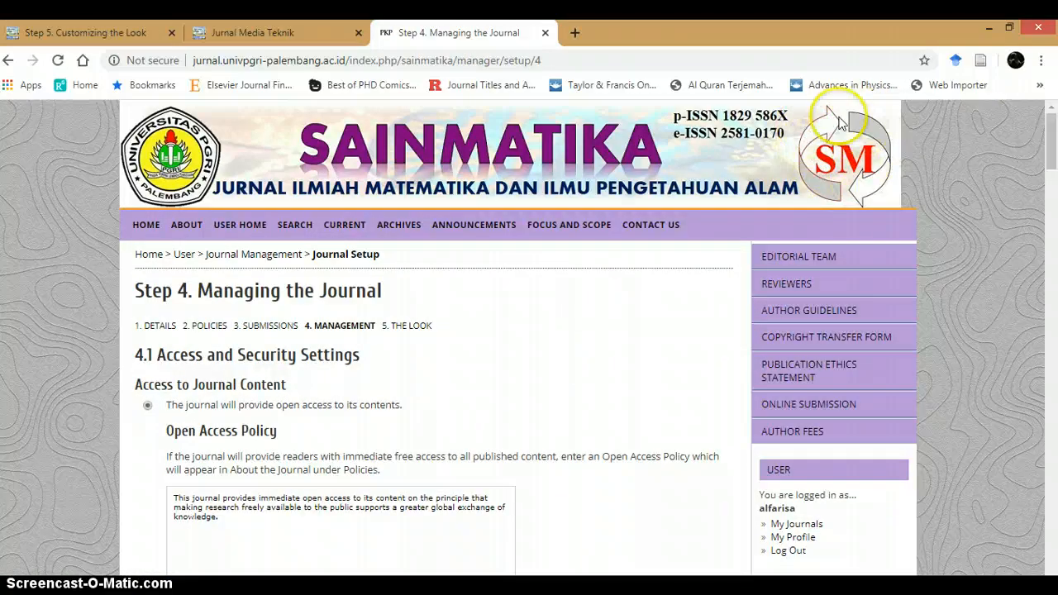
{"action": "left_click", "coordinate": [305, 27]}
Return to the Teknik journal's Step 5 setup and examine the Journal Logo and Journal thumbnail settings, including the thumbnail image.
{"action": "left_click", "coordinate": [116, 32]}
{"action": "scroll", "coordinate": [335, 313], "scroll_direction": "down", "scroll_amount": 3}
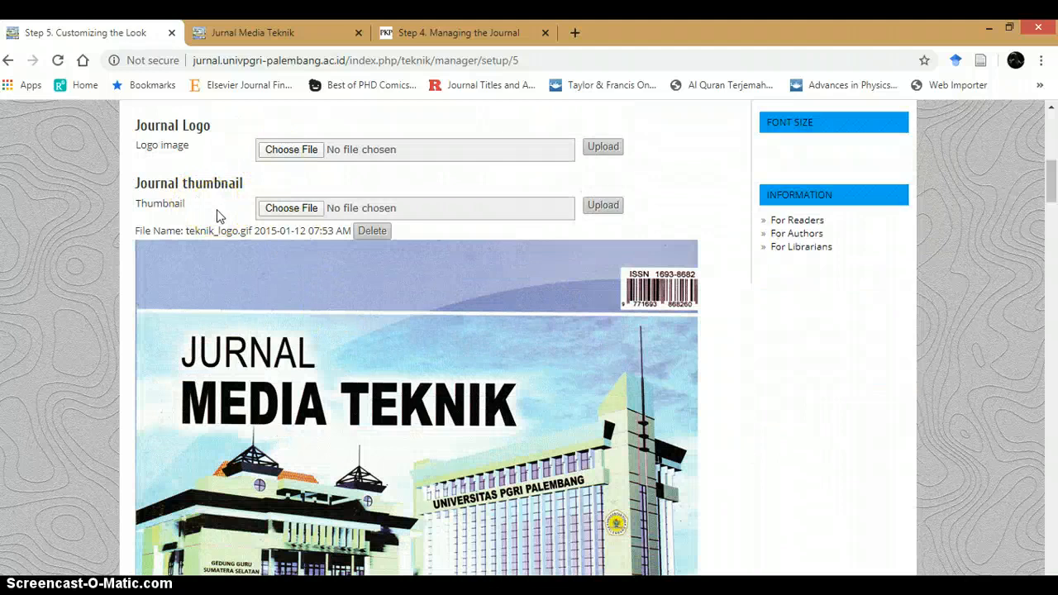
{"action": "scroll", "coordinate": [217, 212], "scroll_direction": "down", "scroll_amount": 5}
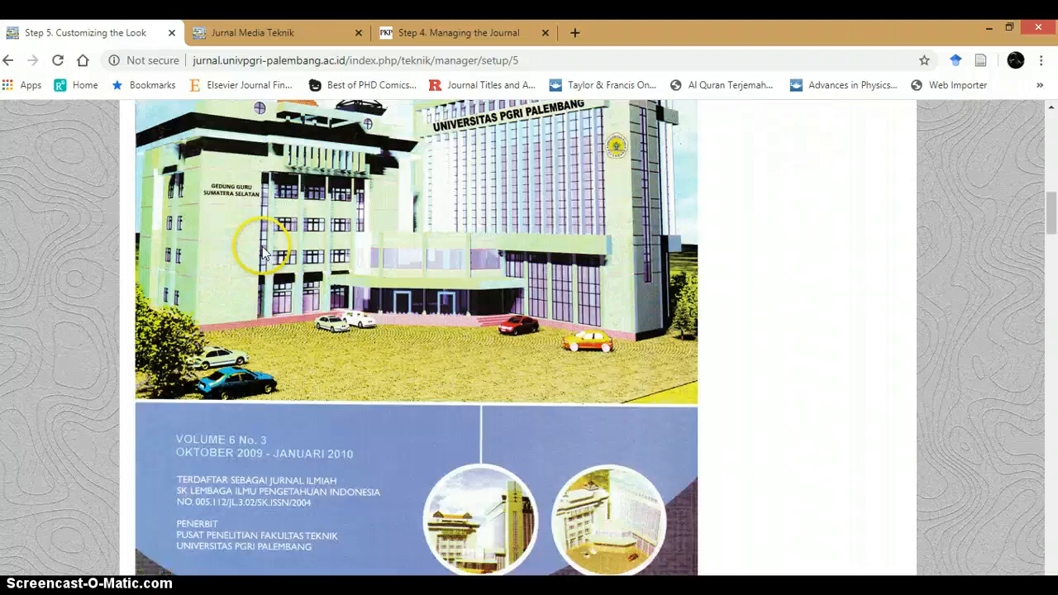
{"action": "scroll", "coordinate": [265, 254], "scroll_direction": "down", "scroll_amount": 3}
{"action": "scroll", "coordinate": [266, 258], "scroll_direction": "down", "scroll_amount": 1}
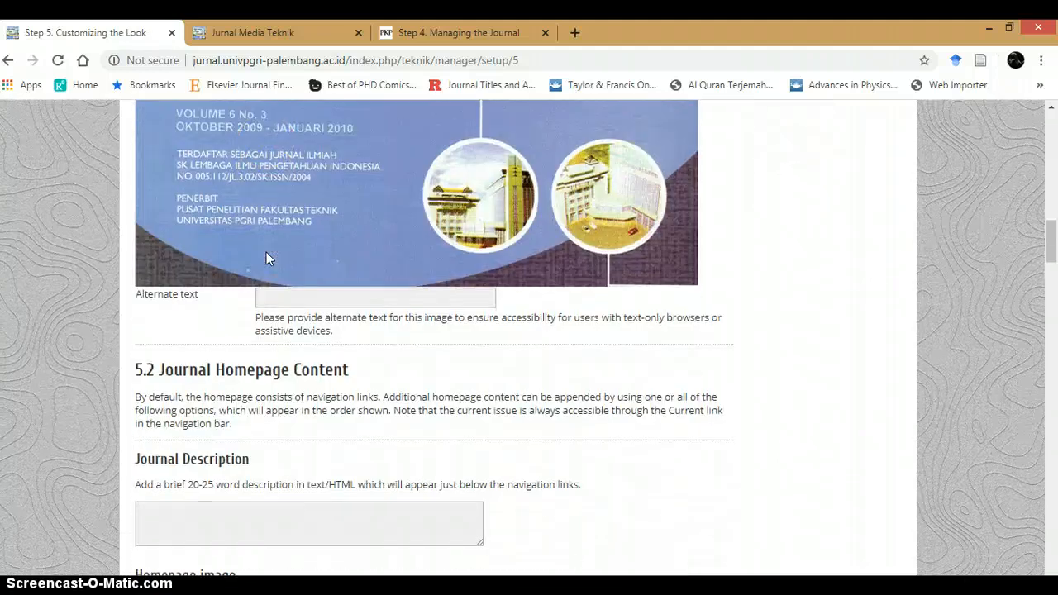
{"action": "scroll", "coordinate": [266, 252], "scroll_direction": "up", "scroll_amount": 4}
{"action": "scroll", "coordinate": [271, 258], "scroll_direction": "down", "scroll_amount": 3}
{"action": "left_click", "coordinate": [274, 263]}
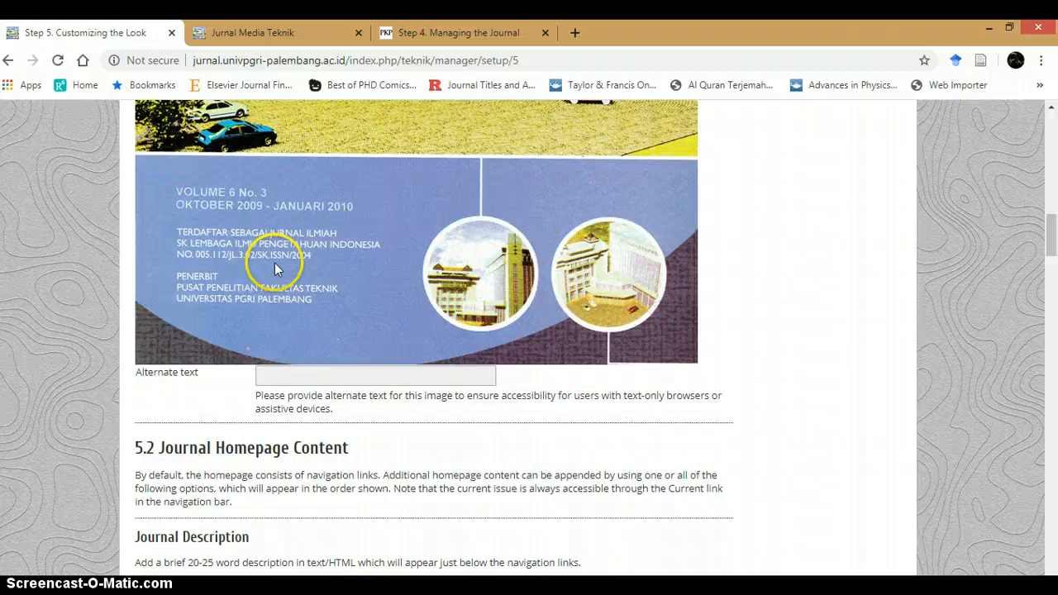
{"action": "scroll", "coordinate": [281, 281], "scroll_direction": "up", "scroll_amount": 9}
{"action": "scroll", "coordinate": [296, 319], "scroll_direction": "up", "scroll_amount": 2}
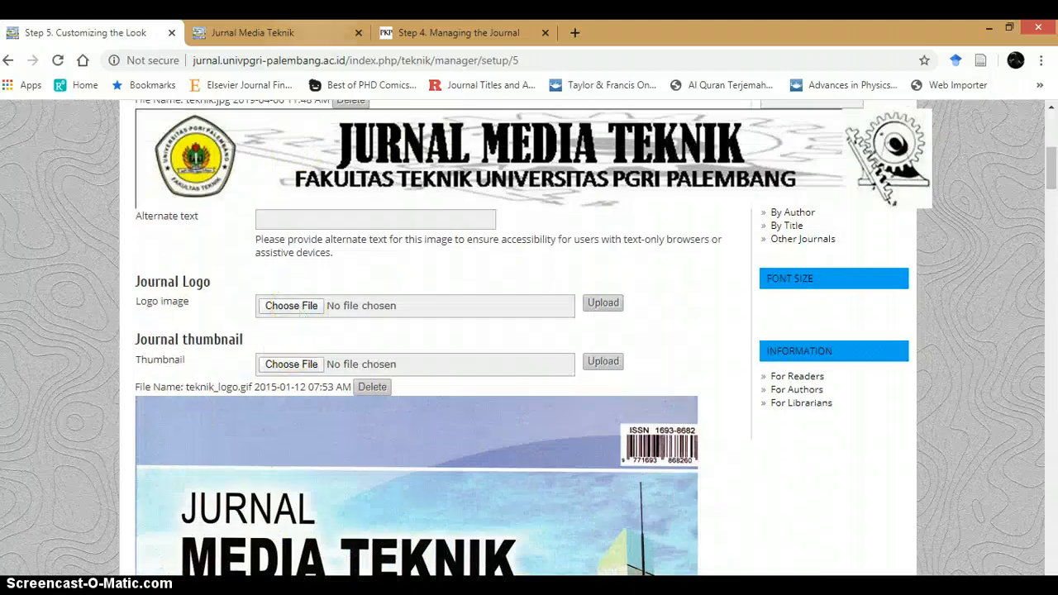
Open the site home page jurnal.univpgri-palembang.ac.id in the journal home page's tab and find the Jurnal Media Teknik thumbnail in the journal list.
{"action": "left_click", "coordinate": [294, 34]}
{"action": "key", "text": "shift+End"}
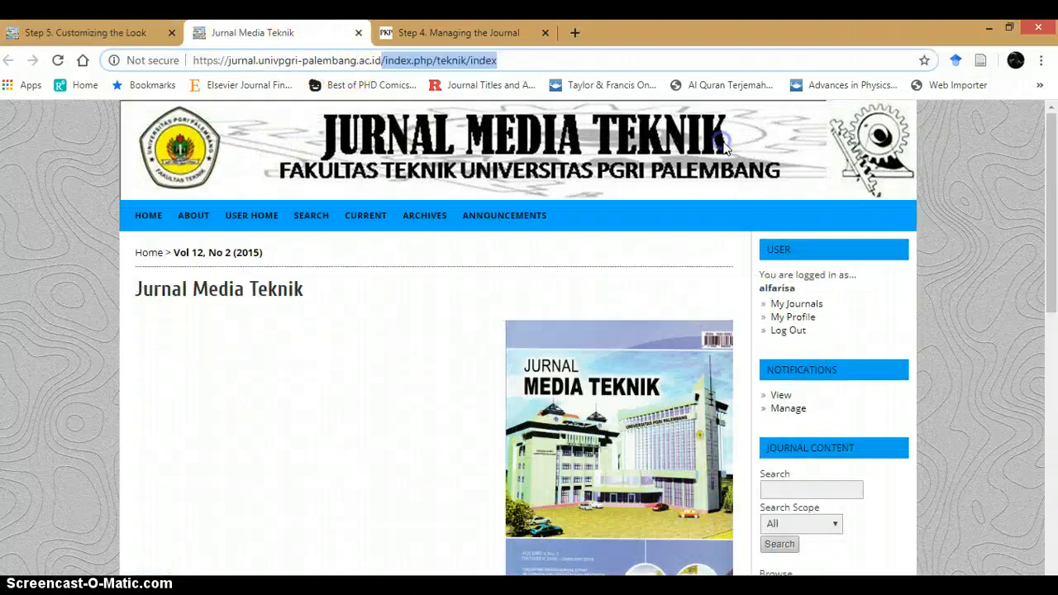
{"action": "key", "text": "Delete"}
{"action": "key", "text": "Return"}
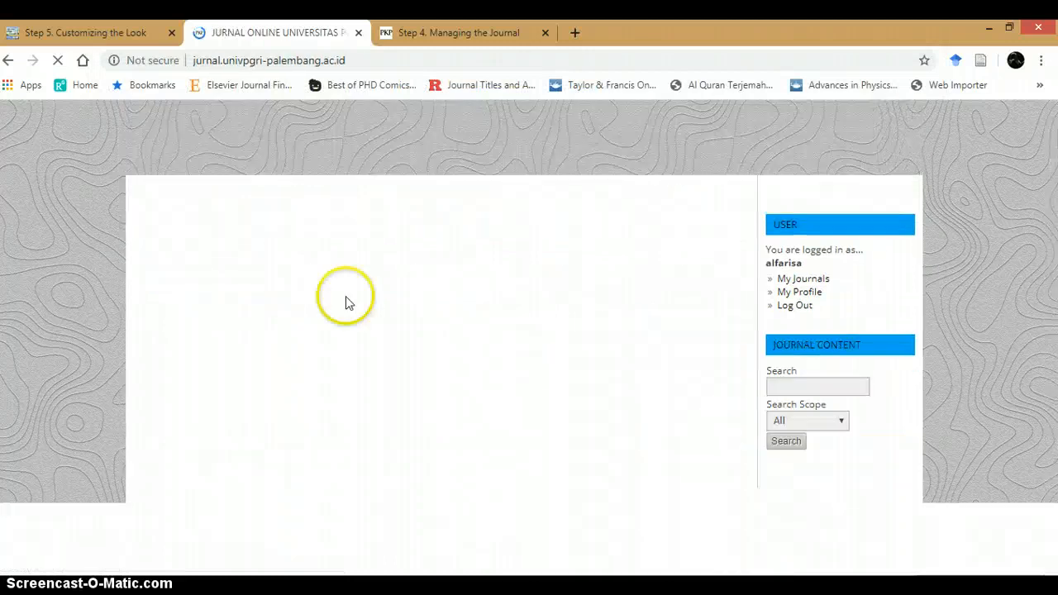
{"action": "scroll", "coordinate": [248, 319], "scroll_direction": "down", "scroll_amount": 2}
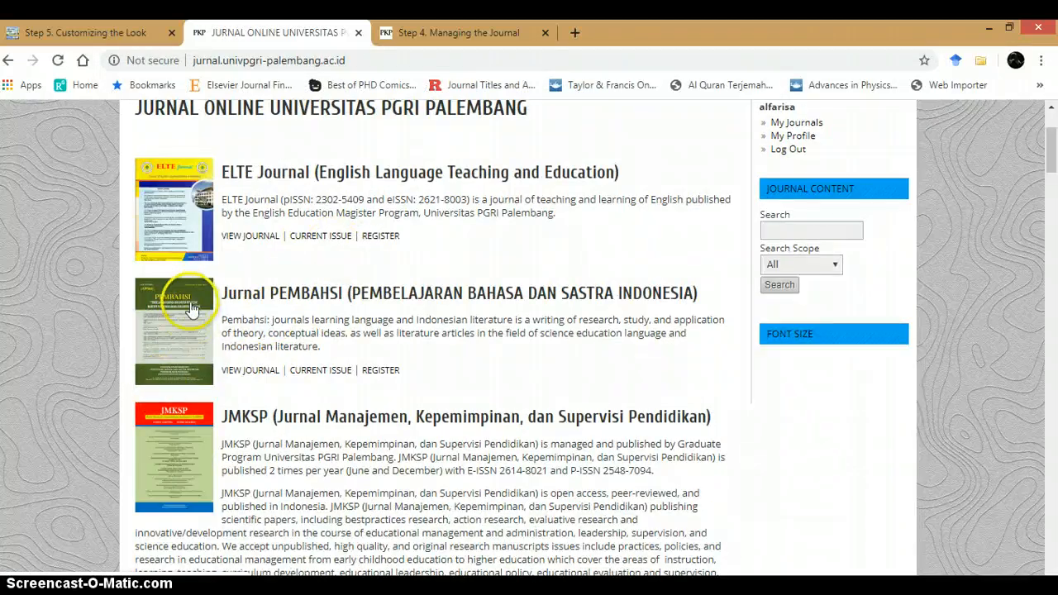
{"action": "scroll", "coordinate": [177, 310], "scroll_direction": "down", "scroll_amount": 4}
{"action": "scroll", "coordinate": [183, 305], "scroll_direction": "down", "scroll_amount": 8}
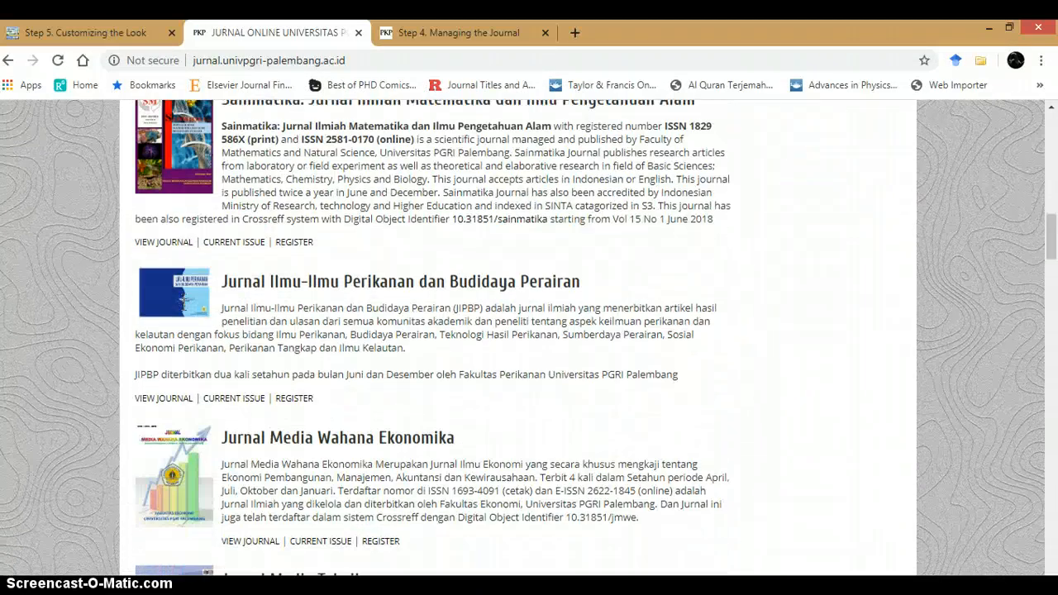
{"action": "scroll", "coordinate": [188, 318], "scroll_direction": "up", "scroll_amount": 2}
{"action": "scroll", "coordinate": [188, 314], "scroll_direction": "up", "scroll_amount": 4}
{"action": "scroll", "coordinate": [189, 307], "scroll_direction": "down", "scroll_amount": 11}
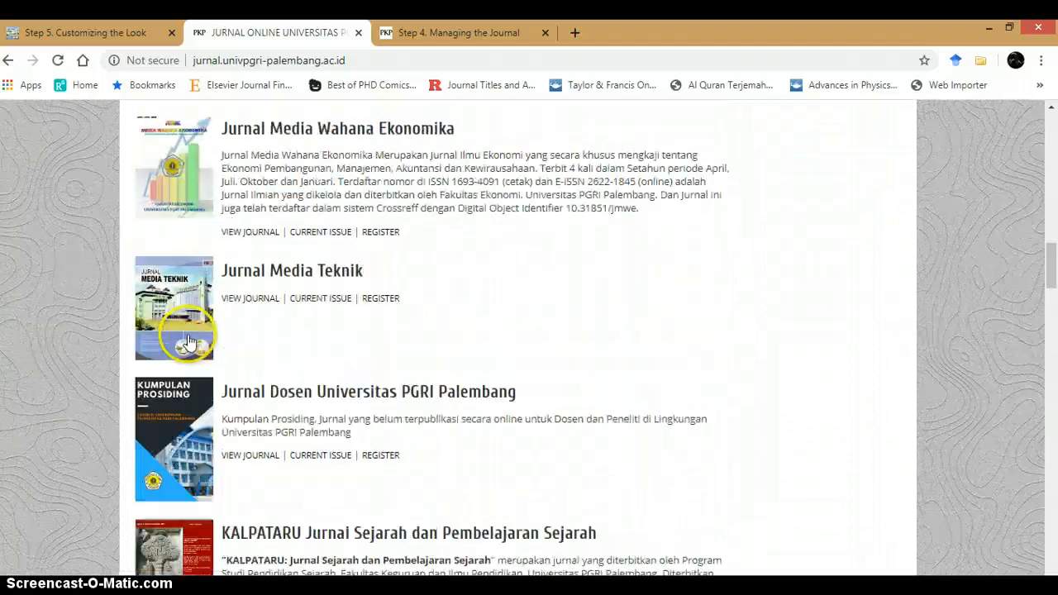
Return to the Step 5 setup and go to the empty Journal Description field under 5.2 Journal Homepage Content.
{"action": "key", "text": "ctrl+shift+Tab"}
{"action": "scroll", "coordinate": [347, 251], "scroll_direction": "down", "scroll_amount": 5}
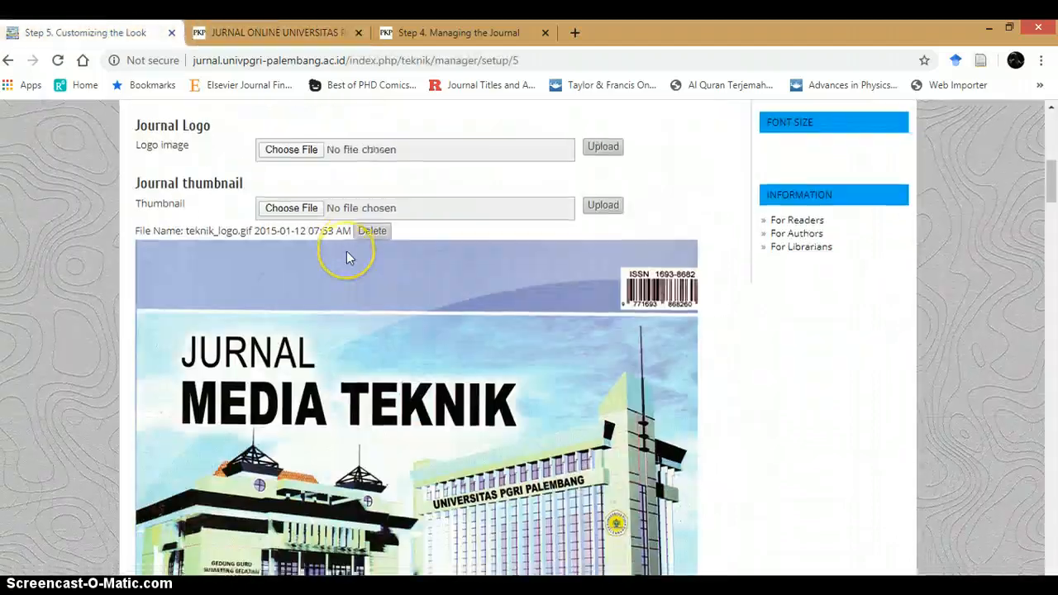
{"action": "scroll", "coordinate": [346, 256], "scroll_direction": "down", "scroll_amount": 7}
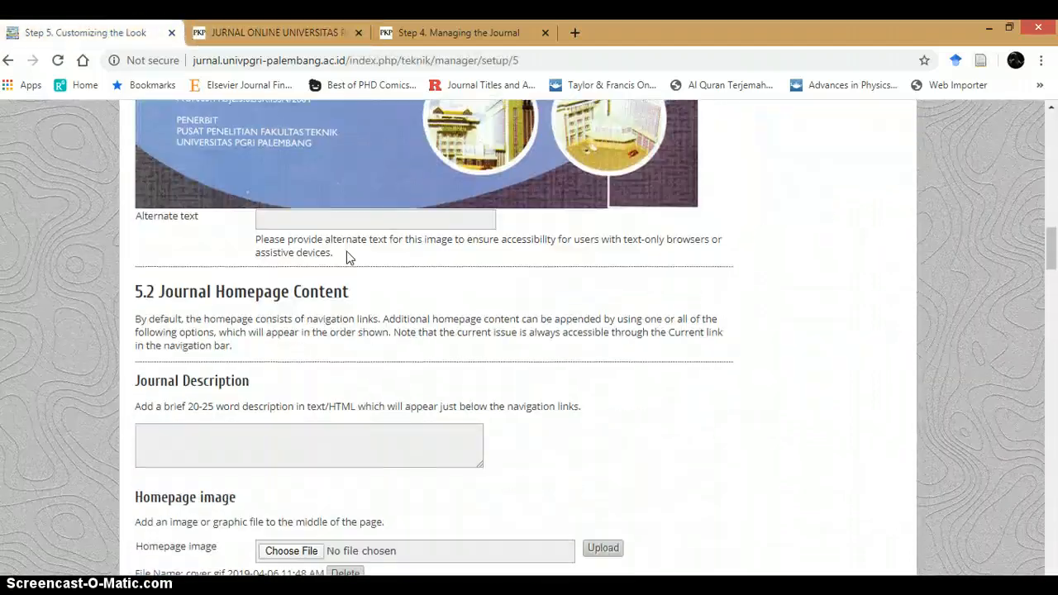
{"action": "scroll", "coordinate": [324, 290], "scroll_direction": "down", "scroll_amount": 1}
{"action": "left_click", "coordinate": [215, 368]}
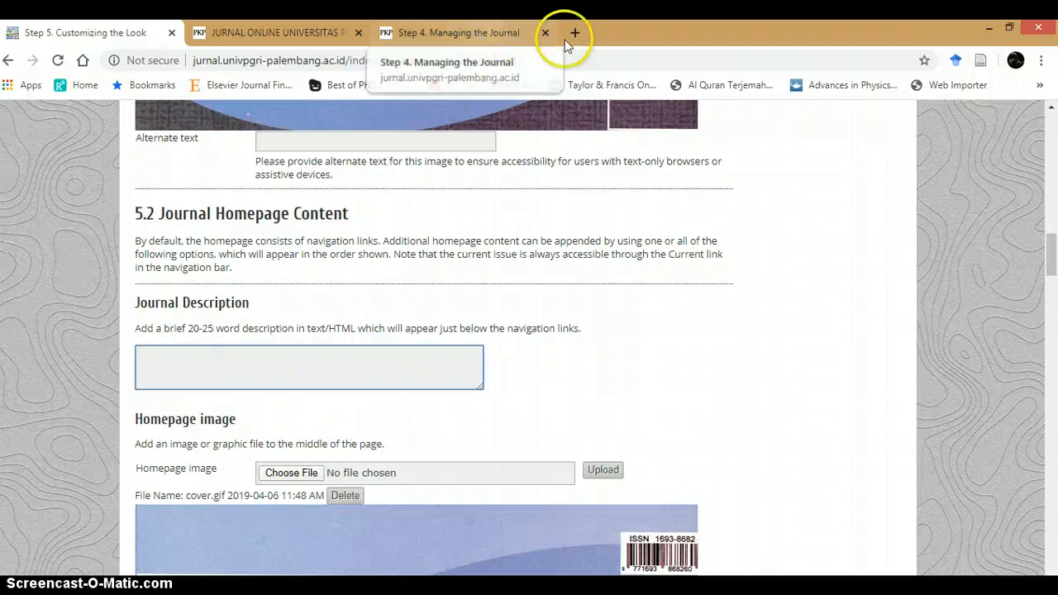
Compare the Jurnal Media Teknik entry with the descriptions of Wahana Didaktika, Sainmatika and the other journals on the site home page.
{"action": "left_click", "coordinate": [268, 32]}
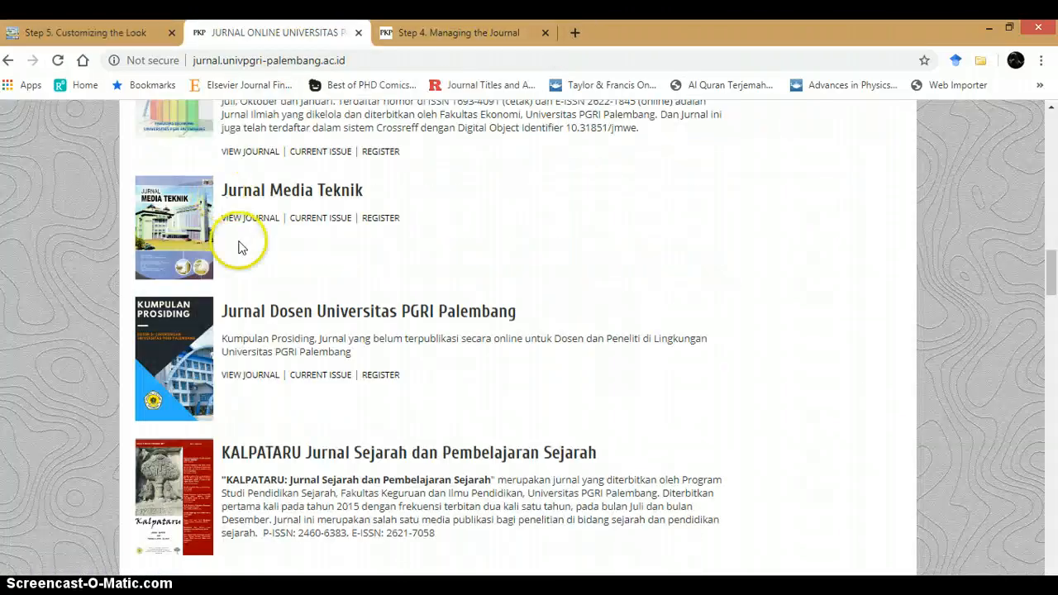
{"action": "scroll", "coordinate": [236, 243], "scroll_direction": "up", "scroll_amount": 10}
{"action": "scroll", "coordinate": [245, 290], "scroll_direction": "up", "scroll_amount": 5}
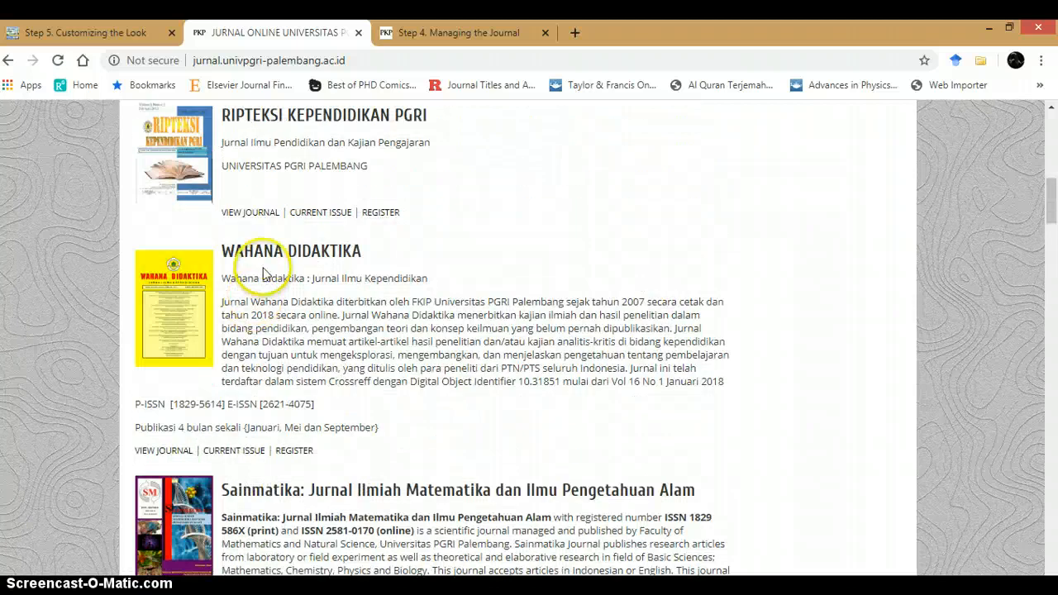
{"action": "scroll", "coordinate": [243, 389], "scroll_direction": "down", "scroll_amount": 4}
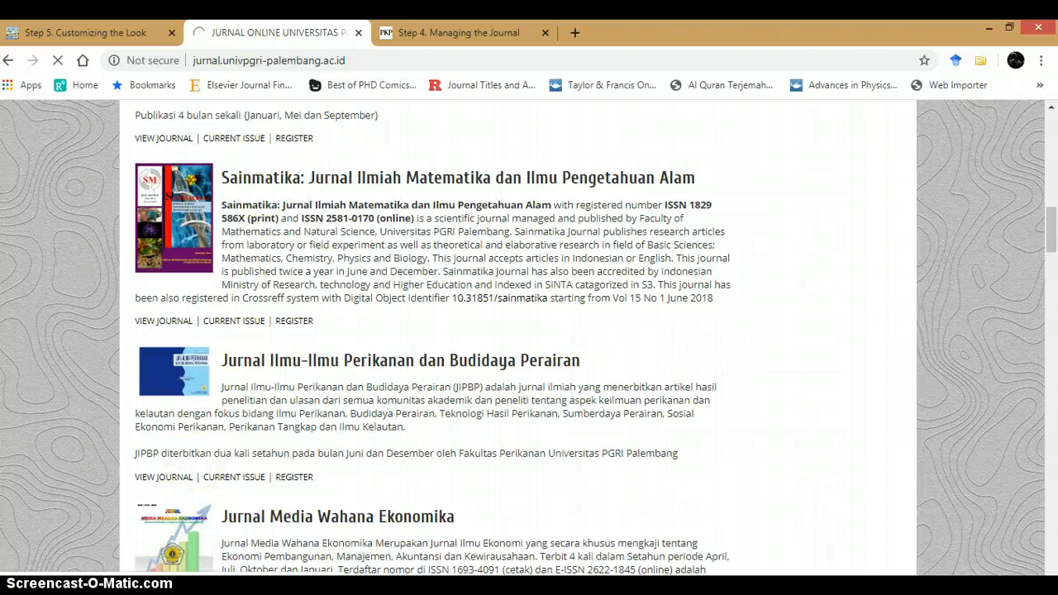
Return to the Teknik journal's Step 5 setup and open the journal's home page in a new tab.
{"action": "left_click", "coordinate": [137, 29]}
{"action": "scroll", "coordinate": [267, 308], "scroll_direction": "up", "scroll_amount": 4}
{"action": "left_click", "coordinate": [460, 32]}
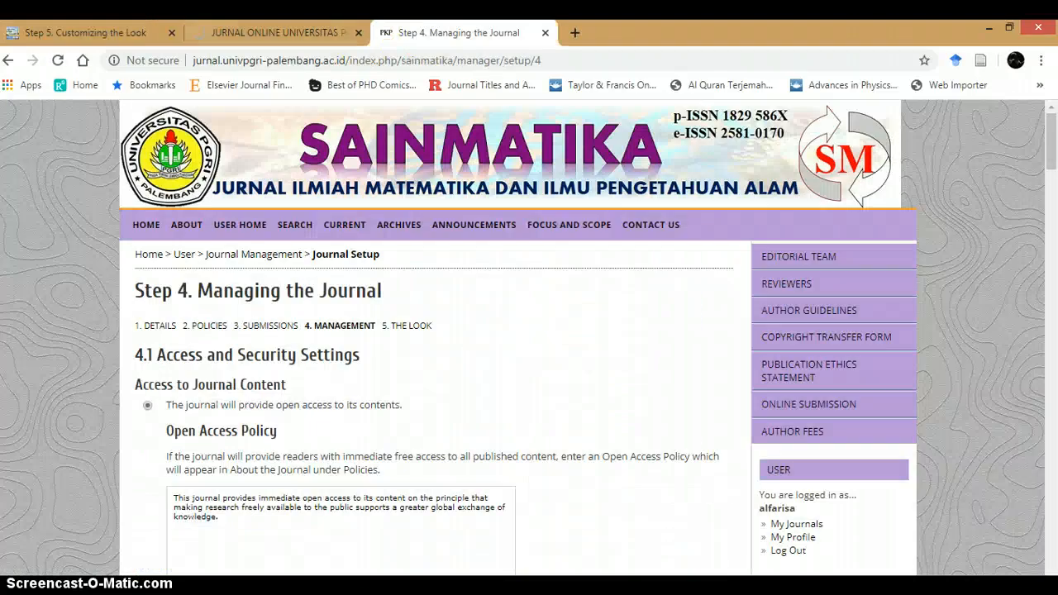
{"action": "left_click", "coordinate": [77, 32]}
{"action": "scroll", "coordinate": [248, 355], "scroll_direction": "up", "scroll_amount": 7}
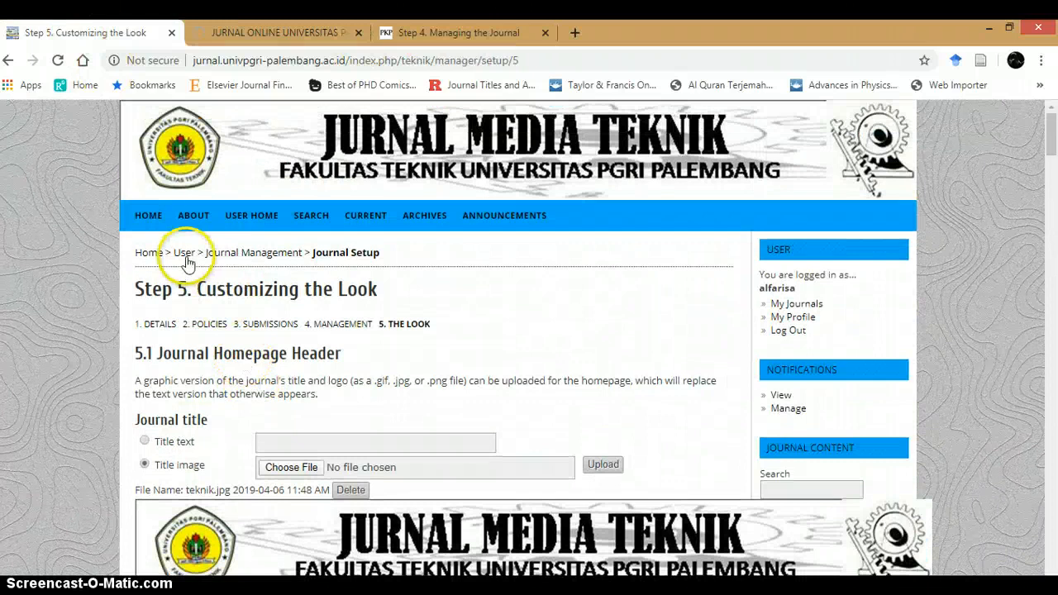
{"action": "right_click", "coordinate": [153, 218]}
{"action": "left_click", "coordinate": [167, 236]}
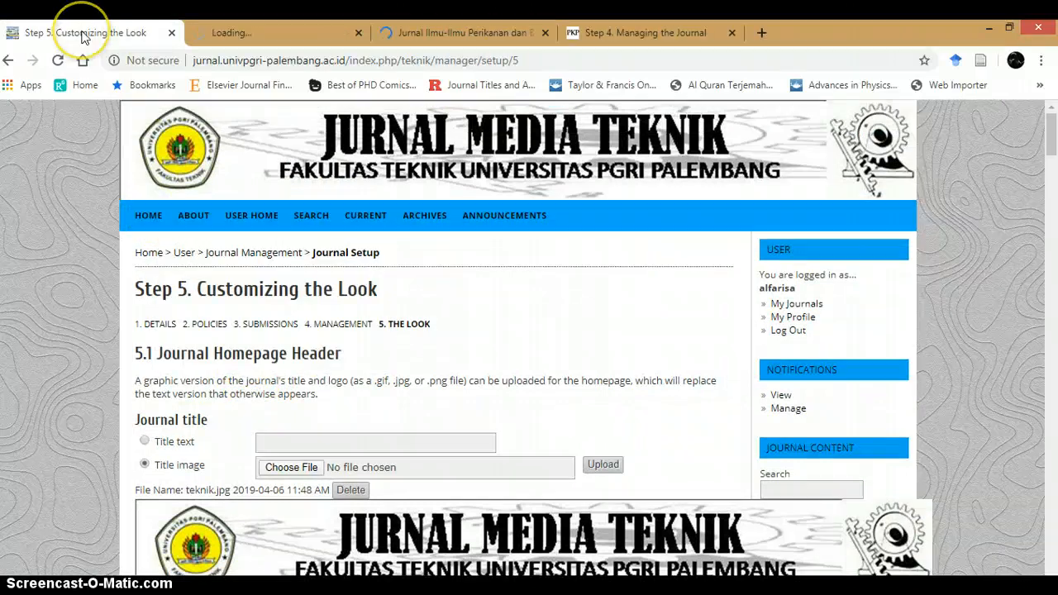
Copy the description from the Jurnal Ilmu-Ilmu Perikanan dan Budidaya Perairan home page into the Teknik journal's Journal Description field.
{"action": "scroll", "coordinate": [233, 270], "scroll_direction": "down", "scroll_amount": 10}
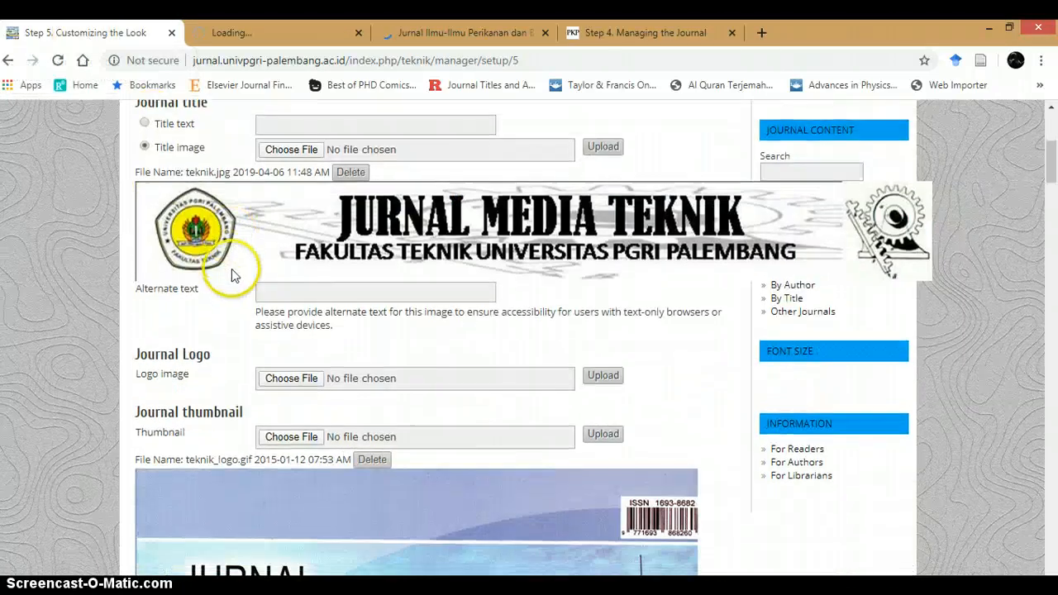
{"action": "scroll", "coordinate": [242, 289], "scroll_direction": "down", "scroll_amount": 10}
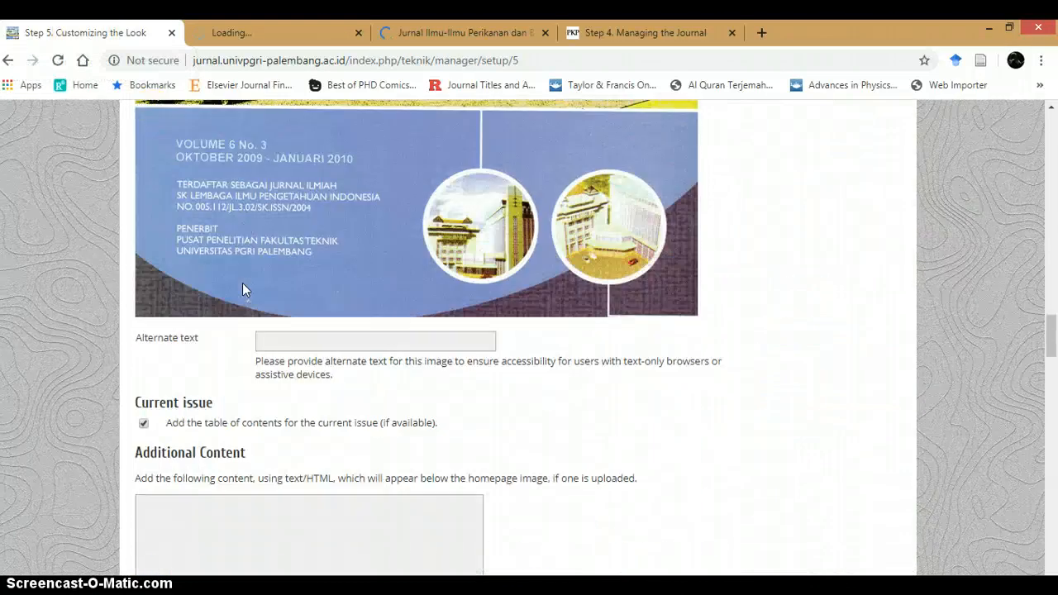
{"action": "scroll", "coordinate": [244, 288], "scroll_direction": "up", "scroll_amount": 10}
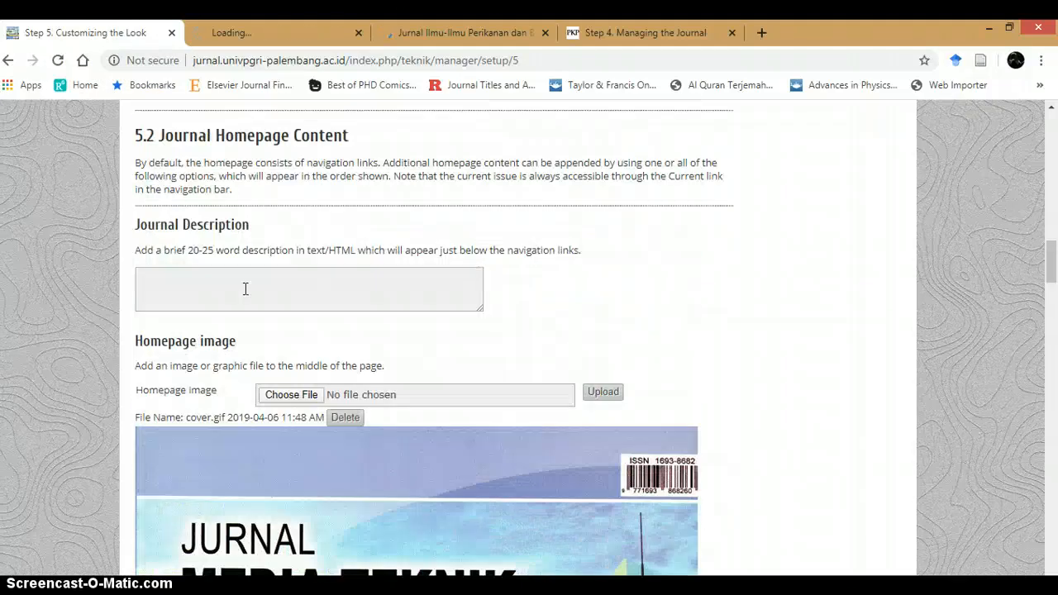
{"action": "left_click", "coordinate": [245, 288]}
{"action": "left_click", "coordinate": [420, 33]}
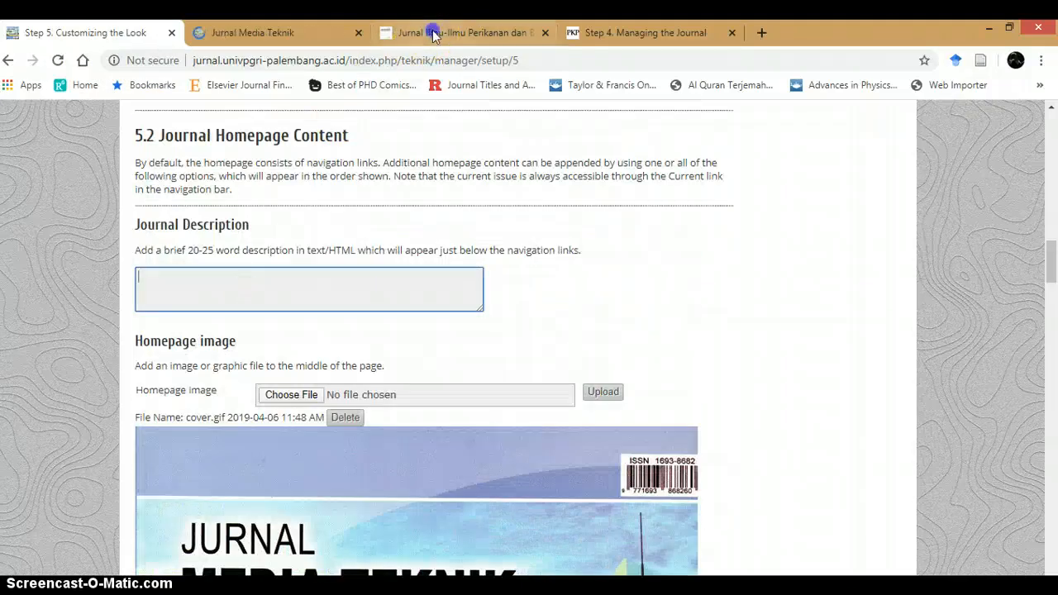
{"action": "left_click_drag", "start_coordinate": [131, 301], "coordinate": [483, 380]}
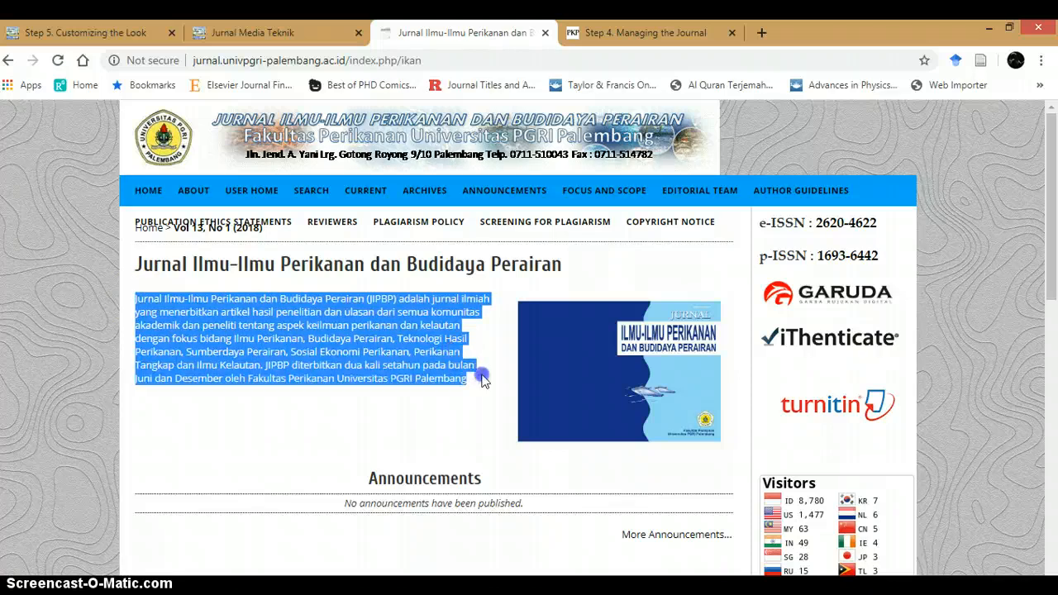
{"action": "key", "text": "ctrl+c"}
{"action": "key", "text": "ctrl+1"}
{"action": "left_click", "coordinate": [293, 306]}
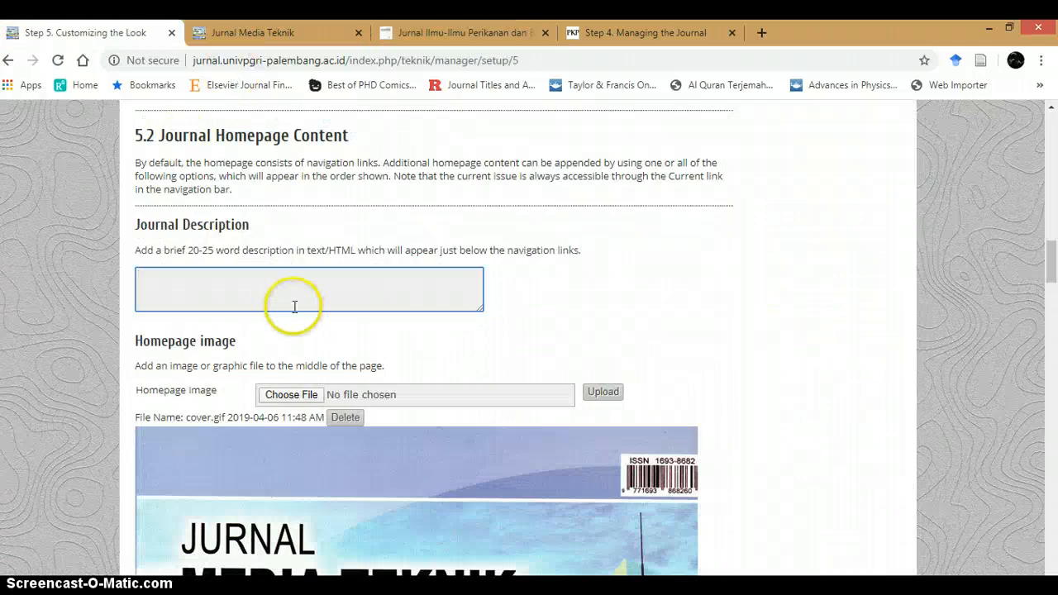
{"action": "key", "text": "ctrl+v"}
{"action": "scroll", "coordinate": [294, 306], "scroll_direction": "up", "scroll_amount": 4}
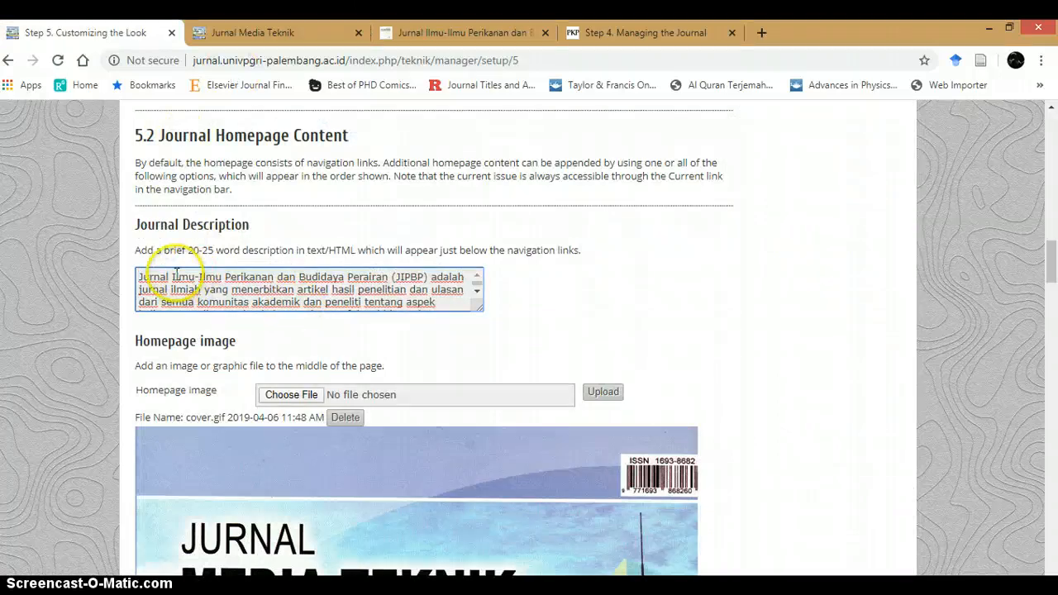
Replace the pasted Journal Description with "Jurnal Media Teknik is a scientific journal published by,,..........." in an enlarged text box.
{"action": "left_click_drag", "start_coordinate": [174, 274], "coordinate": [434, 287]}
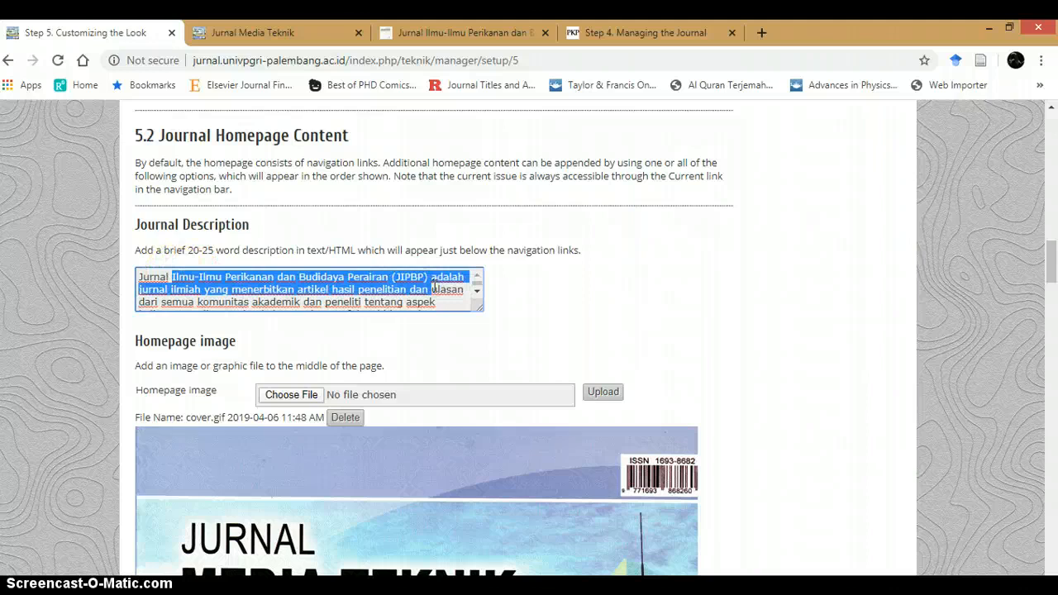
{"action": "left_click", "coordinate": [442, 299]}
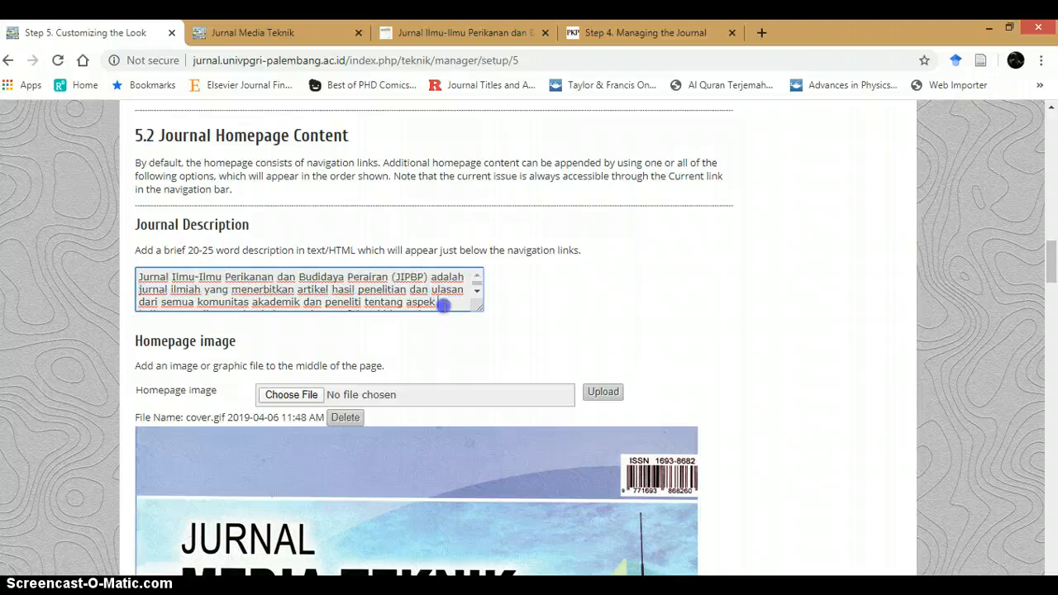
{"action": "left_click_drag", "start_coordinate": [189, 299], "coordinate": [411, 399]}
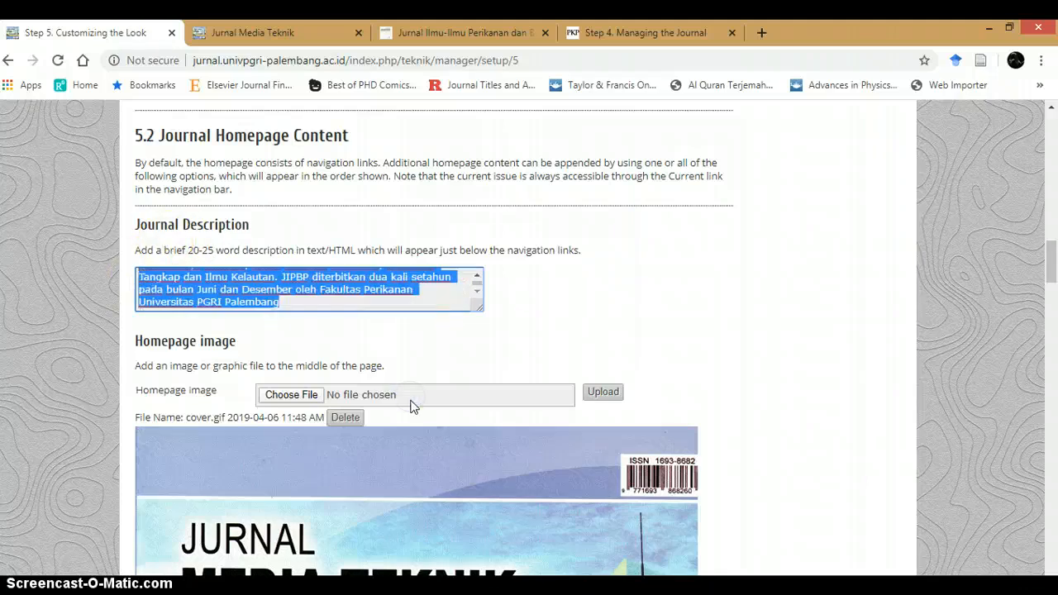
{"action": "key", "text": "Delete"}
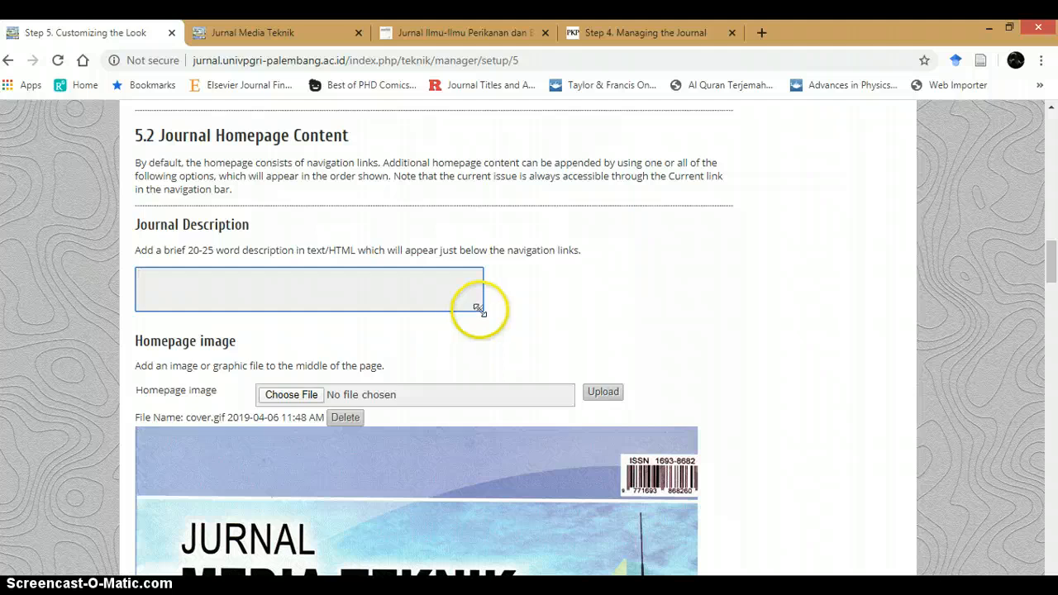
{"action": "left_click_drag", "start_coordinate": [478, 309], "coordinate": [511, 390]}
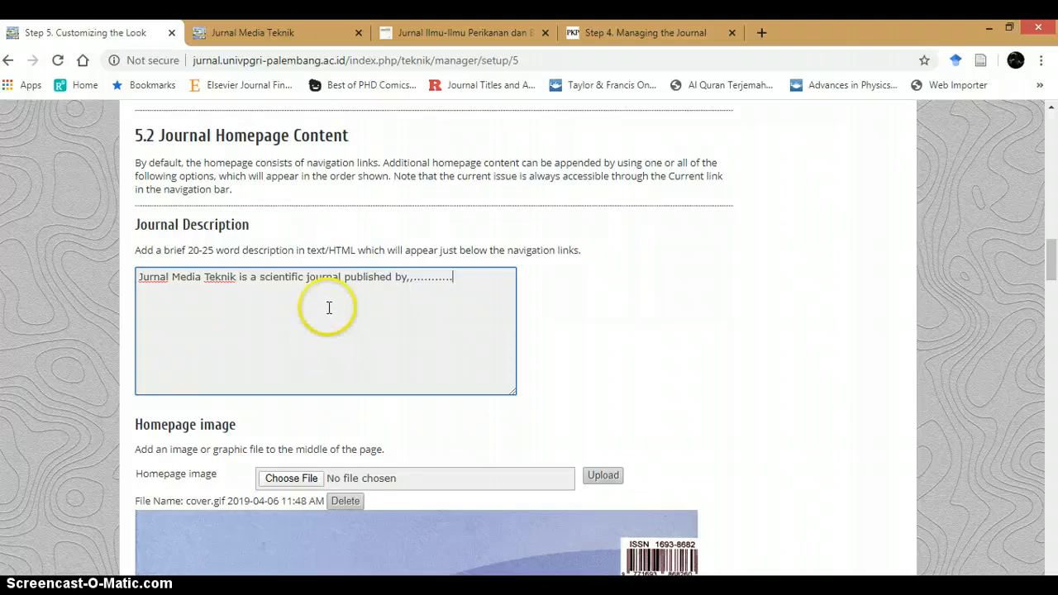
Compare the Homepage image setting with the cover image on the Jurnal Media Teknik home page, ending back in the Step 5 setup.
{"action": "scroll", "coordinate": [329, 307], "scroll_direction": "down", "scroll_amount": 3}
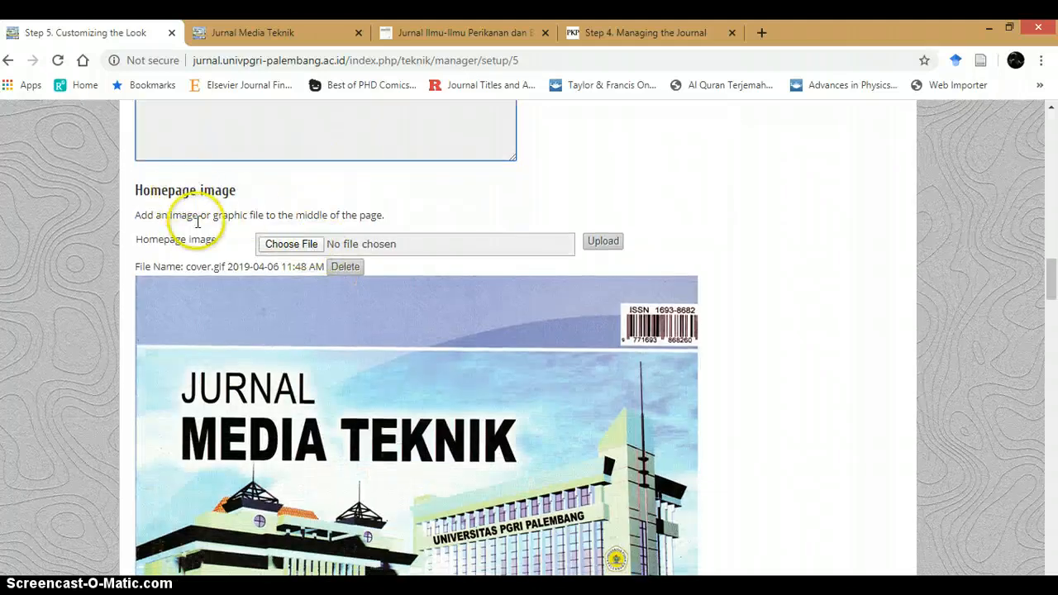
{"action": "scroll", "coordinate": [200, 227], "scroll_direction": "down", "scroll_amount": 2}
{"action": "scroll", "coordinate": [219, 227], "scroll_direction": "up", "scroll_amount": 2}
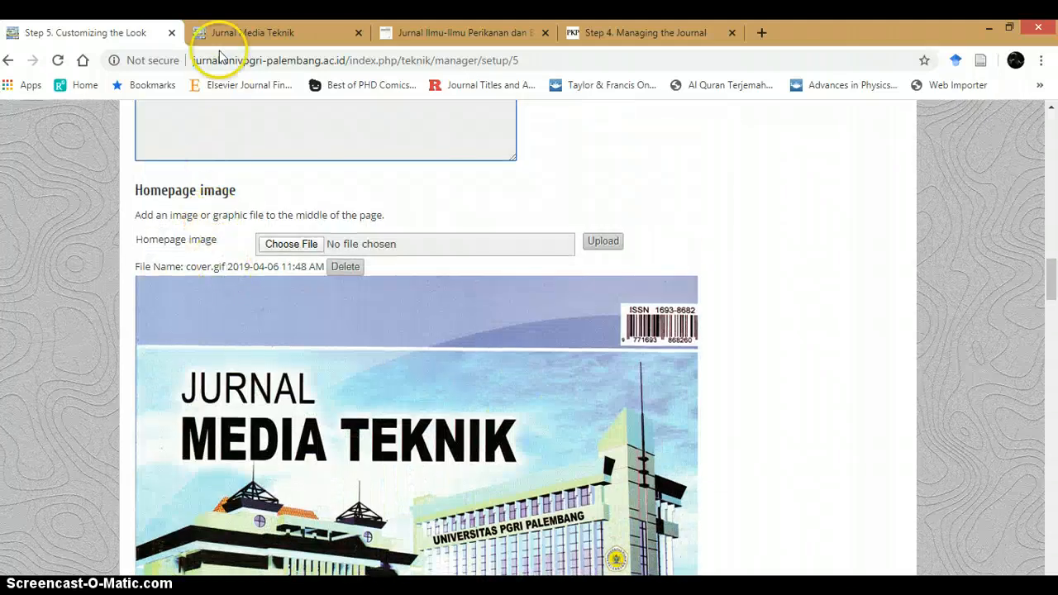
{"action": "left_click", "coordinate": [248, 33]}
{"action": "scroll", "coordinate": [567, 331], "scroll_direction": "down", "scroll_amount": 2}
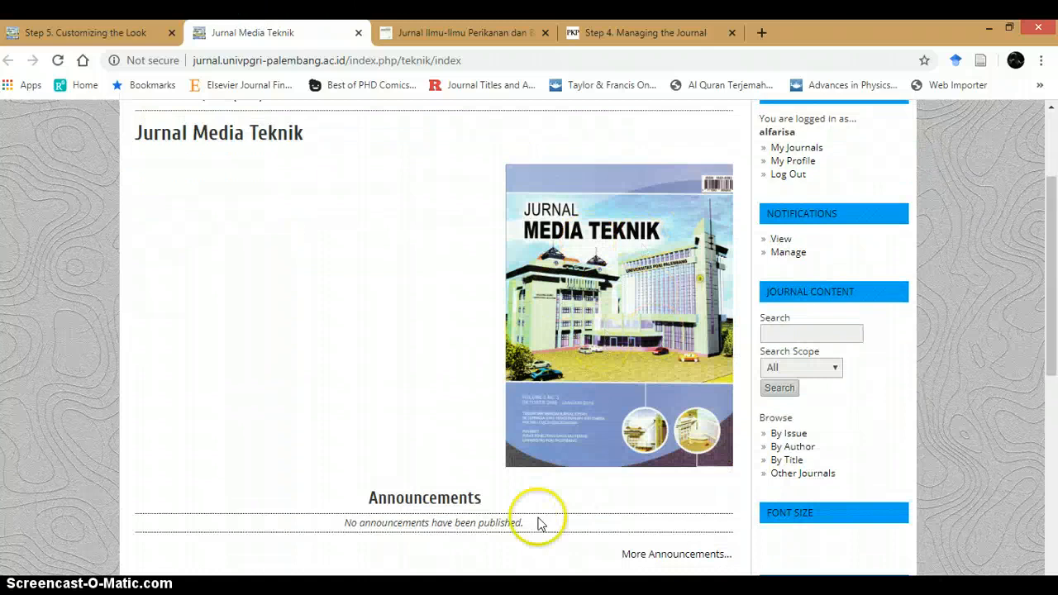
{"action": "left_click", "coordinate": [124, 32]}
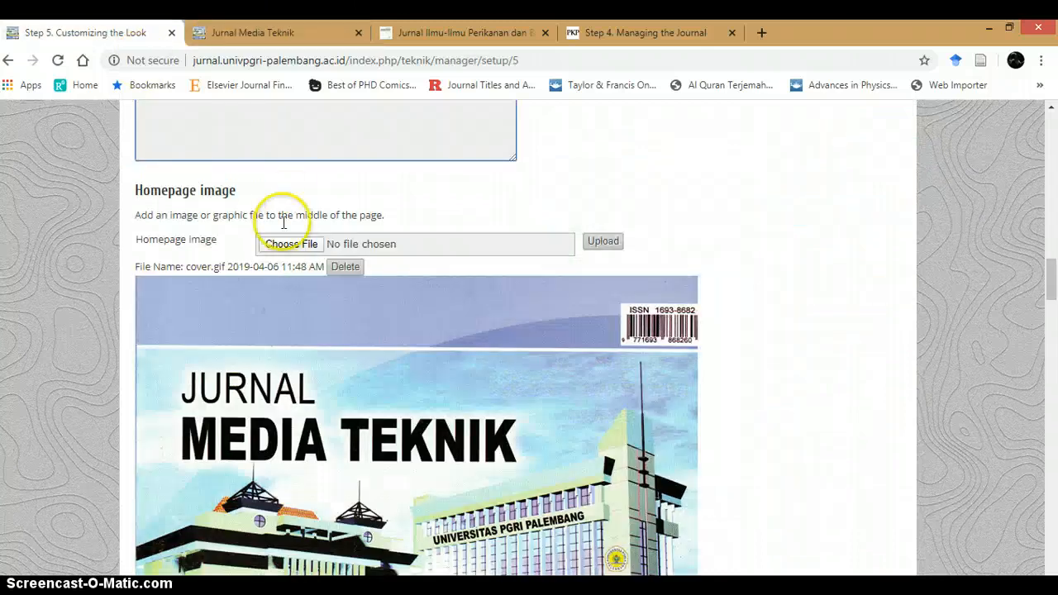
Examine the Current issue table-of-contents option and the Additional Content field under 5.2 Journal Homepage Content.
{"action": "scroll", "coordinate": [282, 221], "scroll_direction": "down", "scroll_amount": 7}
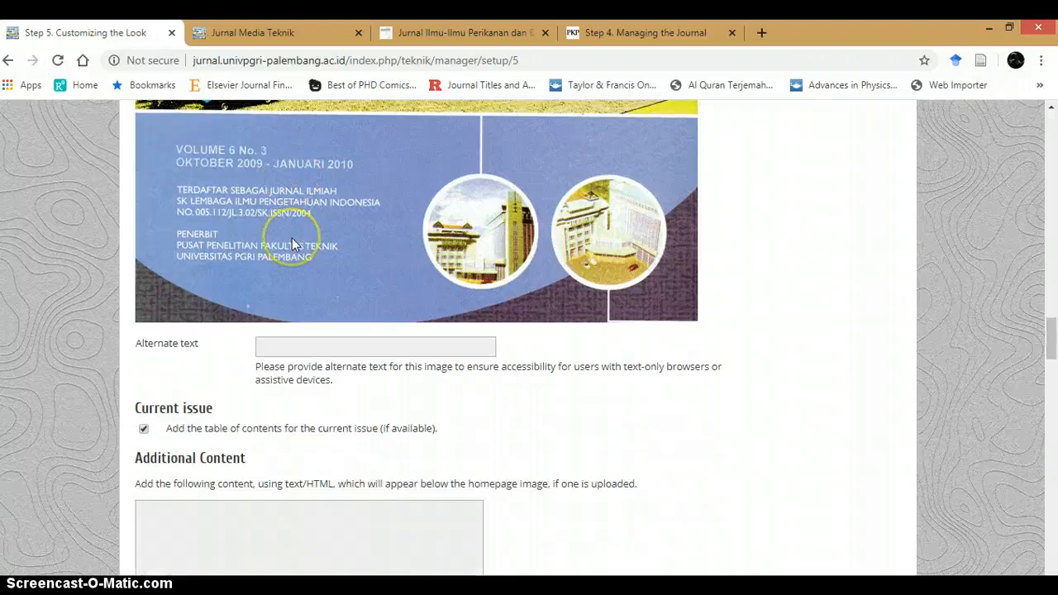
{"action": "scroll", "coordinate": [292, 239], "scroll_direction": "down", "scroll_amount": 2}
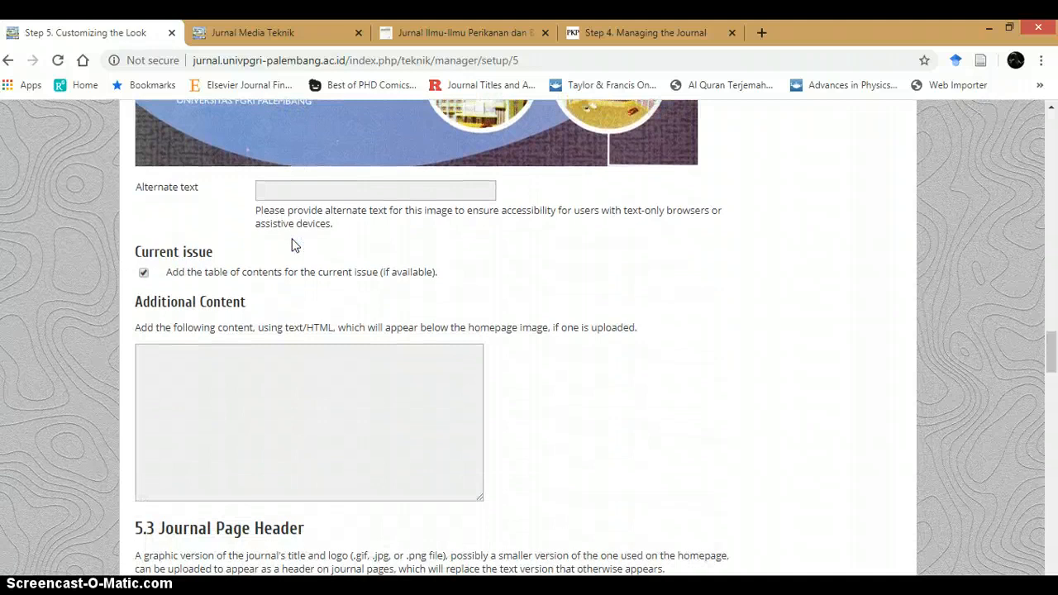
{"action": "left_click", "coordinate": [144, 274]}
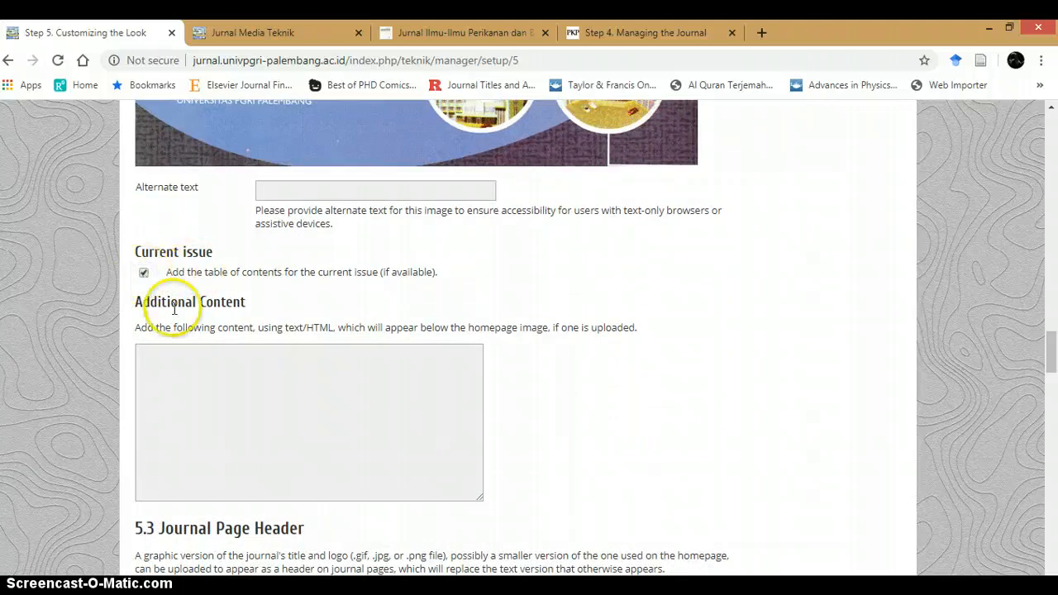
{"action": "scroll", "coordinate": [194, 342], "scroll_direction": "down", "scroll_amount": 1}
{"action": "left_click", "coordinate": [218, 301]}
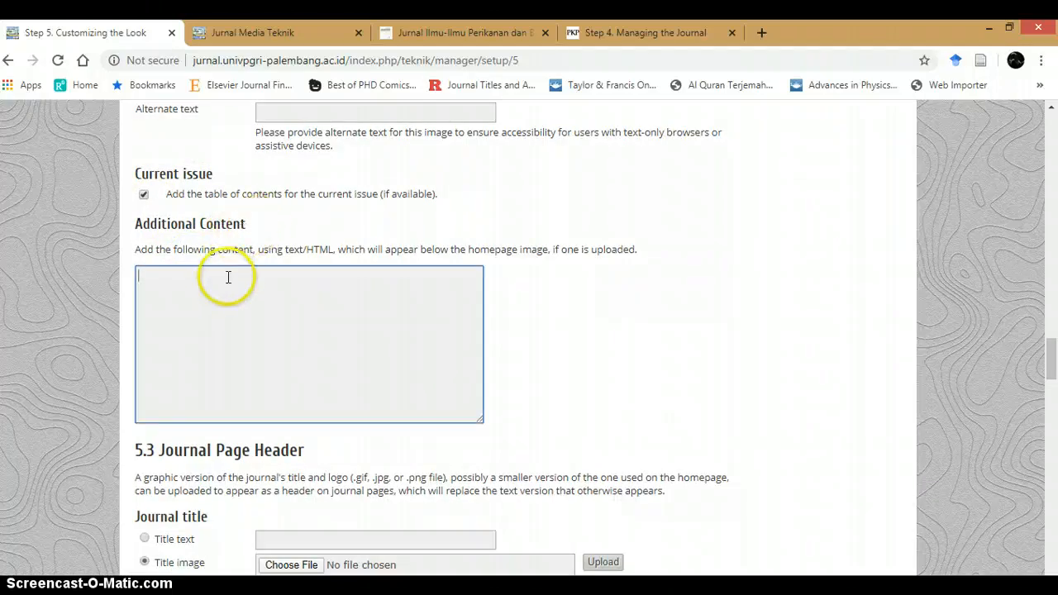
{"action": "scroll", "coordinate": [227, 279], "scroll_direction": "down", "scroll_amount": 1}
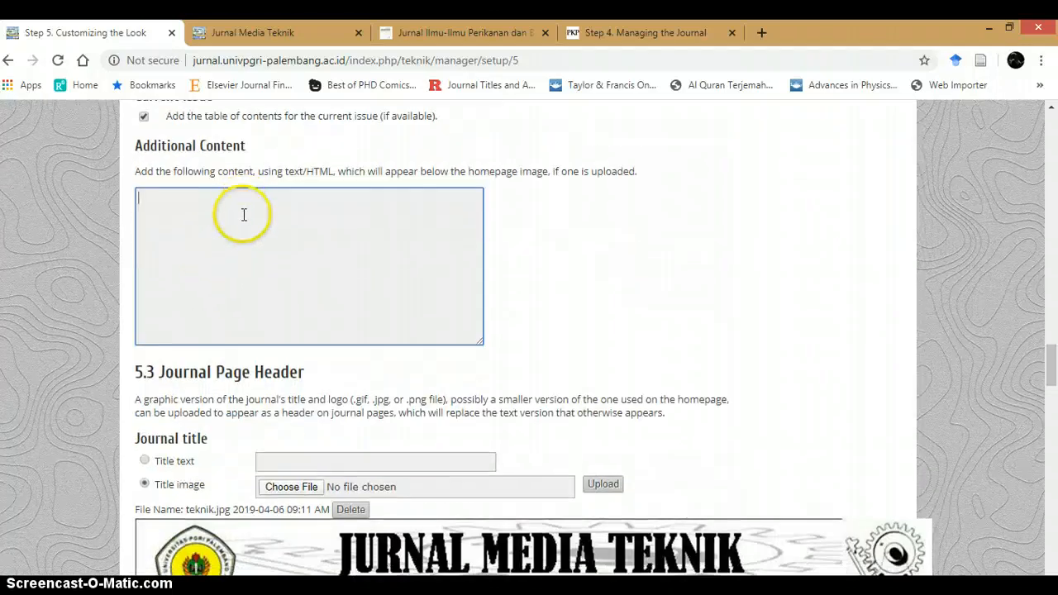
{"action": "left_click", "coordinate": [243, 214]}
{"action": "scroll", "coordinate": [250, 225], "scroll_direction": "down", "scroll_amount": 2}
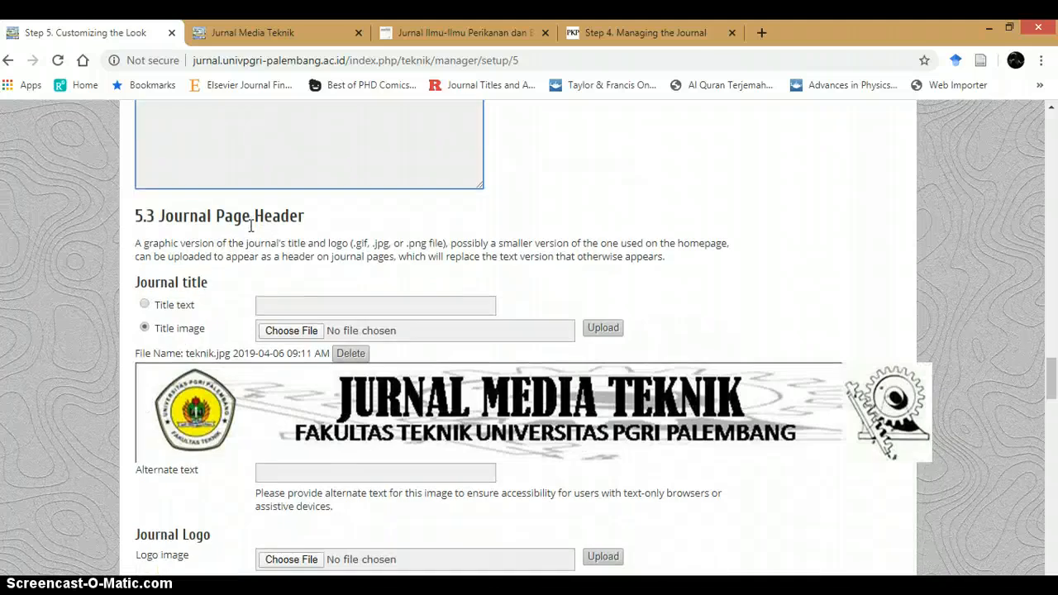
{"action": "scroll", "coordinate": [264, 296], "scroll_direction": "up", "scroll_amount": 2}
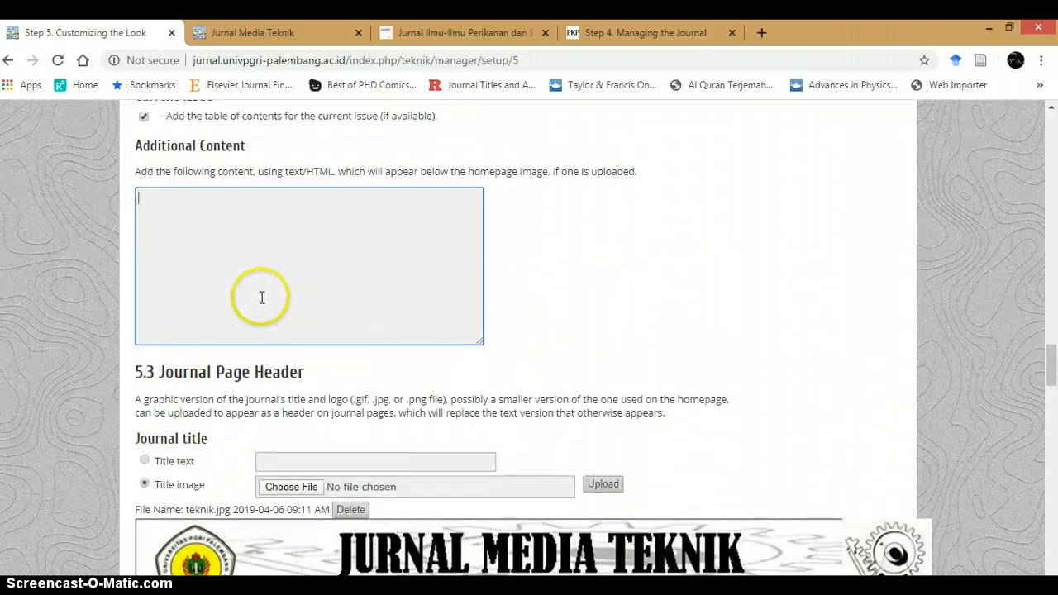
Compare the 5.1 Journal Homepage Header with the title image, logo and favicon settings under 5.3 Journal Page Header.
{"action": "scroll", "coordinate": [261, 296], "scroll_direction": "up", "scroll_amount": 20}
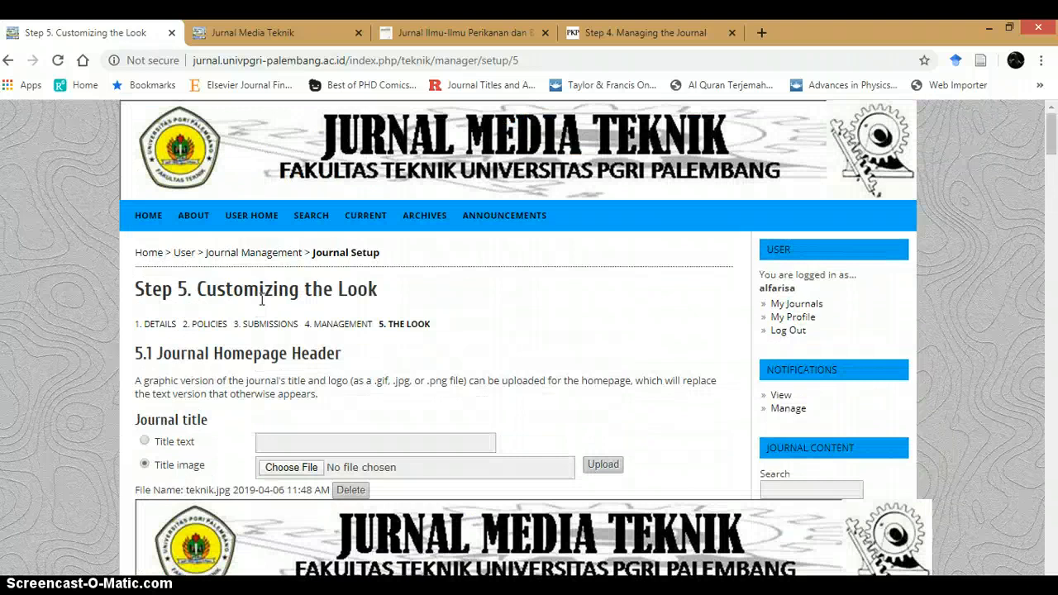
{"action": "scroll", "coordinate": [261, 299], "scroll_direction": "down", "scroll_amount": 1}
{"action": "scroll", "coordinate": [262, 299], "scroll_direction": "down", "scroll_amount": 13}
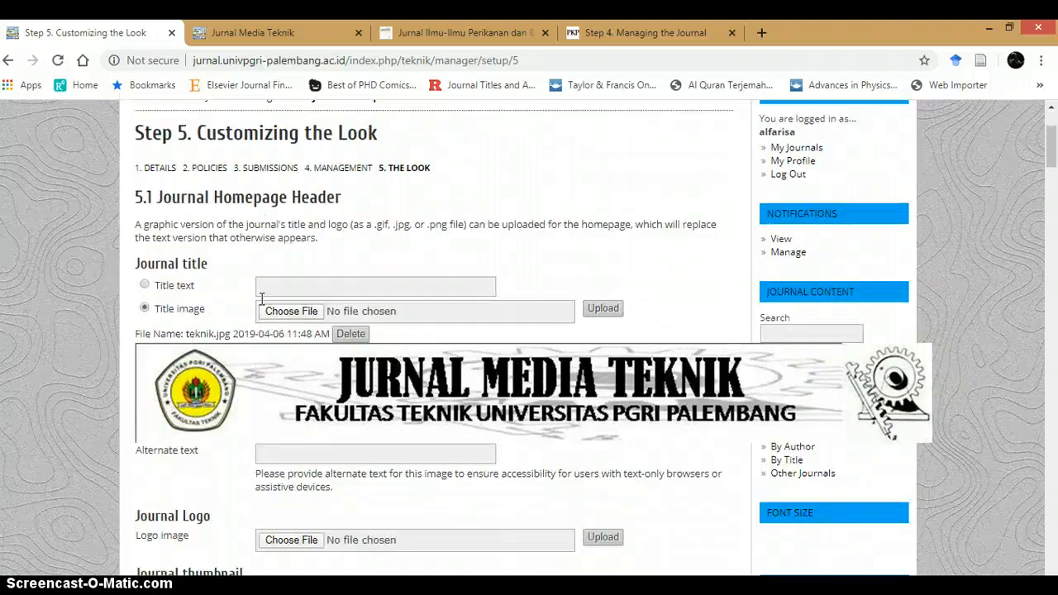
{"action": "scroll", "coordinate": [281, 399], "scroll_direction": "up", "scroll_amount": 4}
{"action": "scroll", "coordinate": [291, 409], "scroll_direction": "down", "scroll_amount": 10}
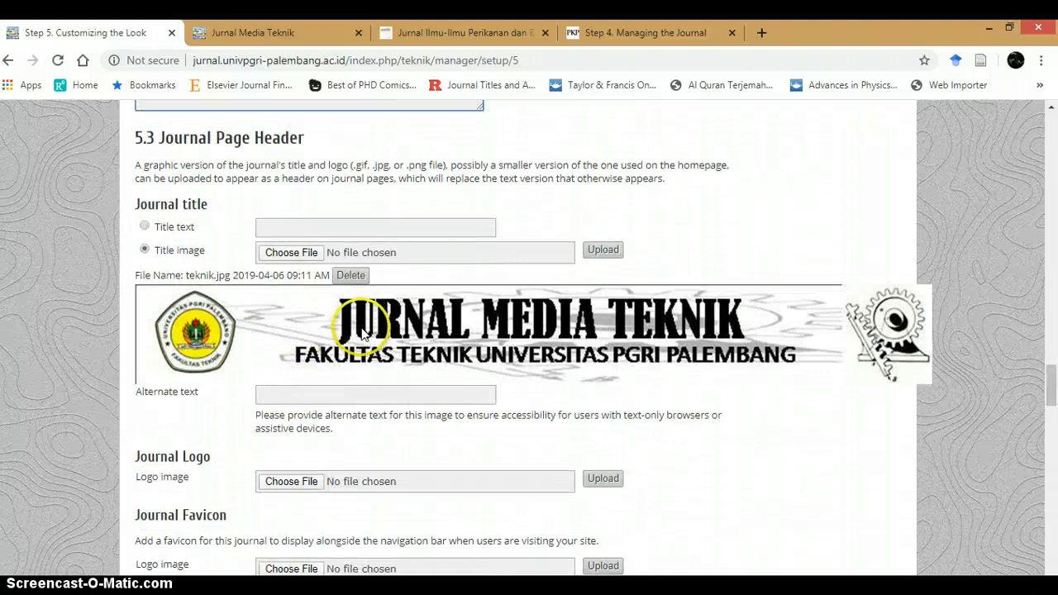
{"action": "scroll", "coordinate": [361, 332], "scroll_direction": "down", "scroll_amount": 2}
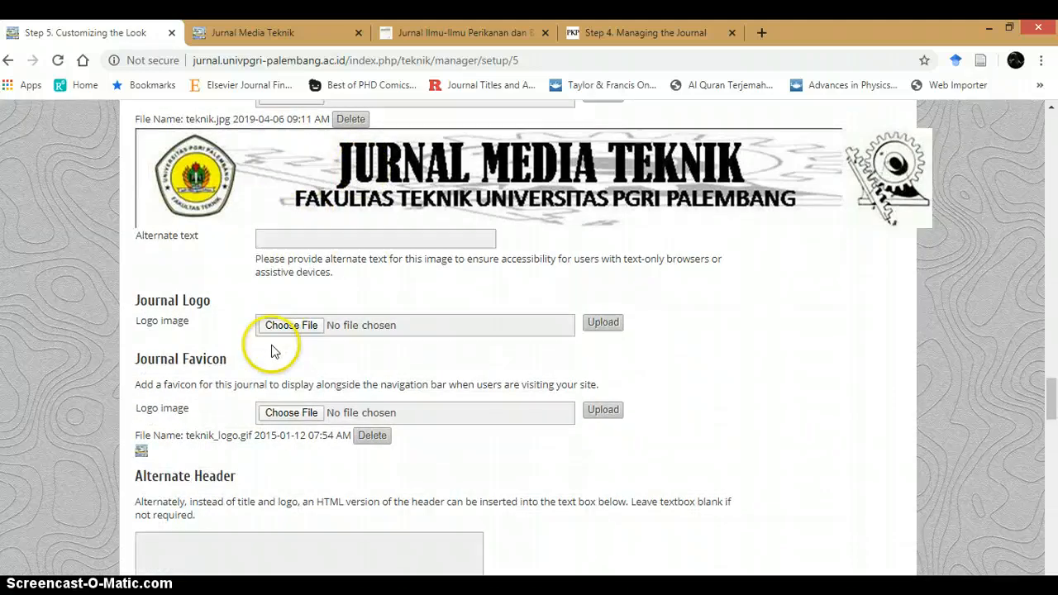
{"action": "scroll", "coordinate": [272, 347], "scroll_direction": "down", "scroll_amount": 2}
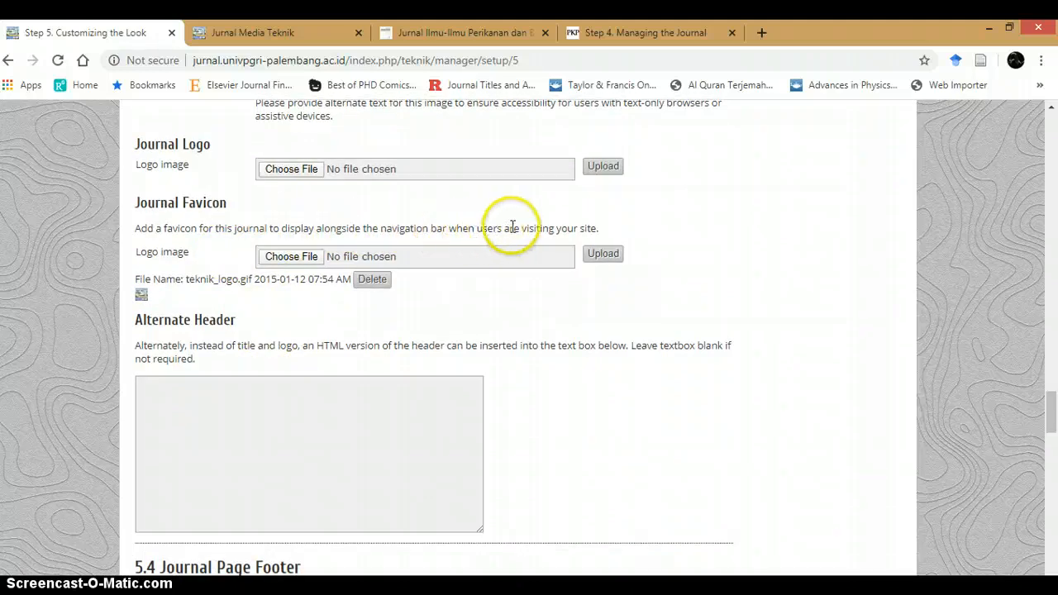
{"action": "scroll", "coordinate": [347, 273], "scroll_direction": "down", "scroll_amount": 1}
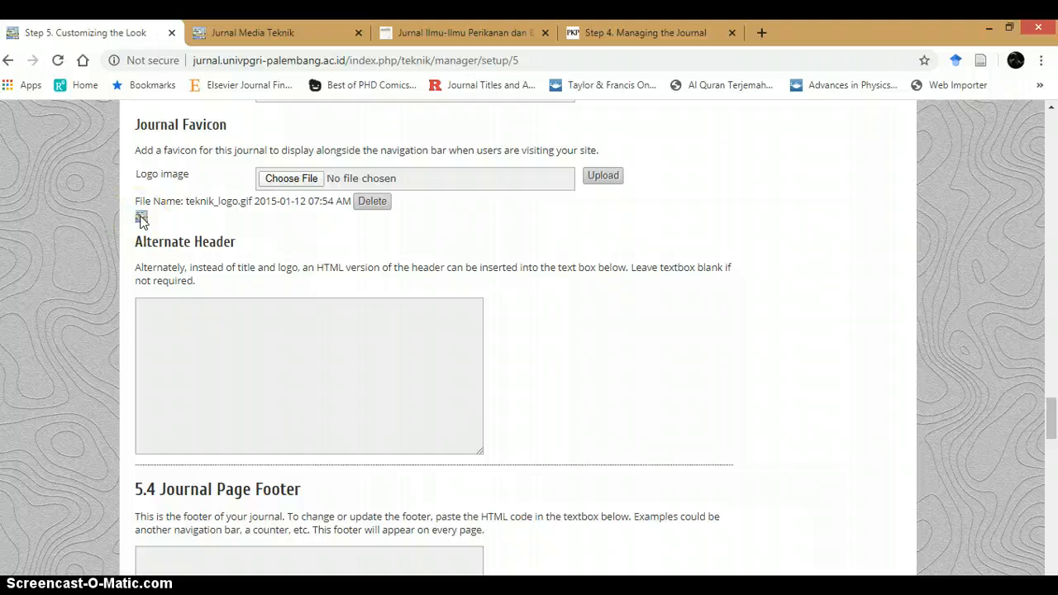
Examine the Alternate Header field and go to the footer text box under 5.4 Journal Page Footer.
{"action": "scroll", "coordinate": [141, 219], "scroll_direction": "down", "scroll_amount": 3}
{"action": "scroll", "coordinate": [141, 219], "scroll_direction": "up", "scroll_amount": 2}
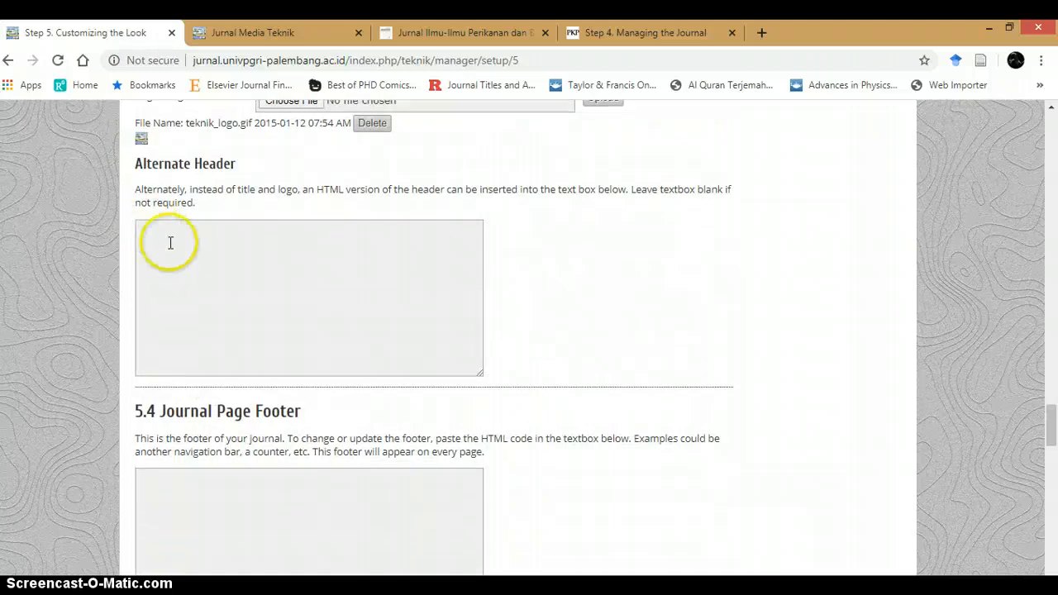
{"action": "left_click", "coordinate": [170, 242]}
{"action": "scroll", "coordinate": [173, 231], "scroll_direction": "down", "scroll_amount": 4}
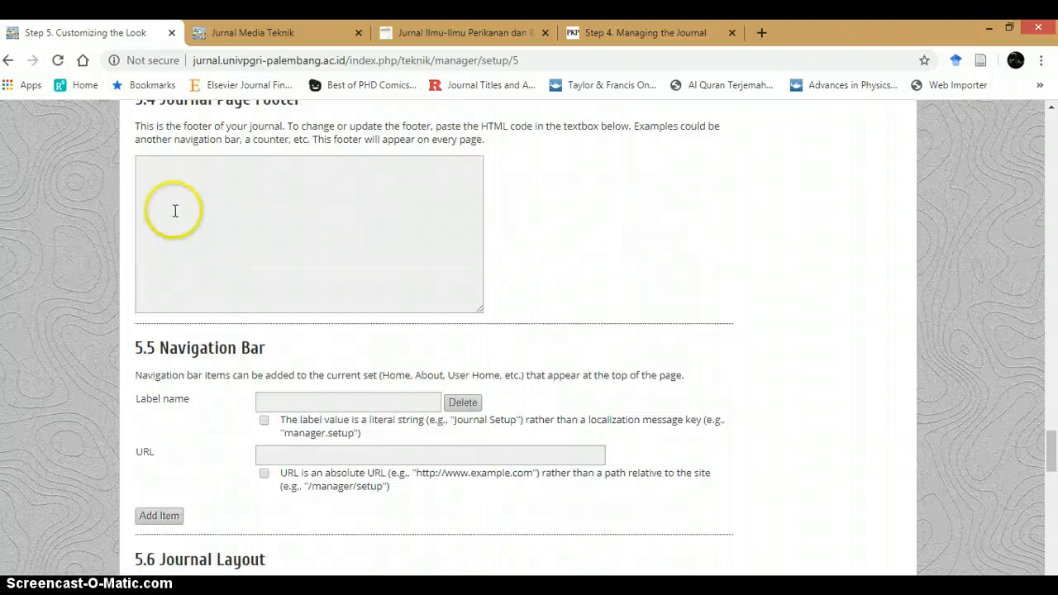
{"action": "left_click", "coordinate": [175, 211]}
{"action": "scroll", "coordinate": [179, 217], "scroll_direction": "up", "scroll_amount": 1}
{"action": "left_click", "coordinate": [186, 238]}
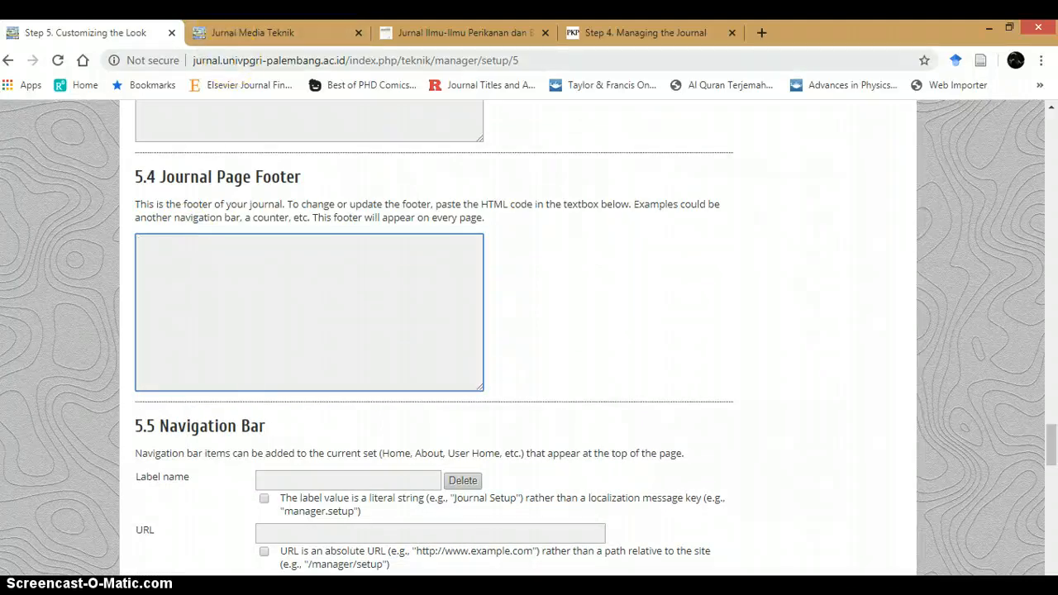
Examine the footer with the journal details and license notice at the end of the Sainmatika journal's Step 4 setup page.
{"action": "left_click", "coordinate": [603, 33]}
{"action": "scroll", "coordinate": [346, 435], "scroll_direction": "down", "scroll_amount": 20}
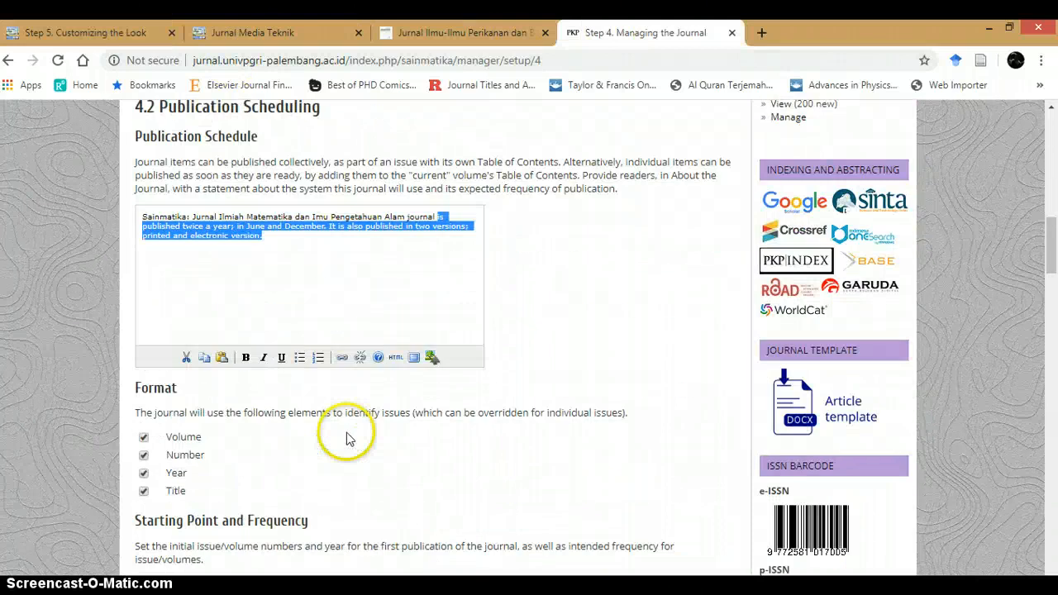
{"action": "scroll", "coordinate": [347, 432], "scroll_direction": "down", "scroll_amount": 15}
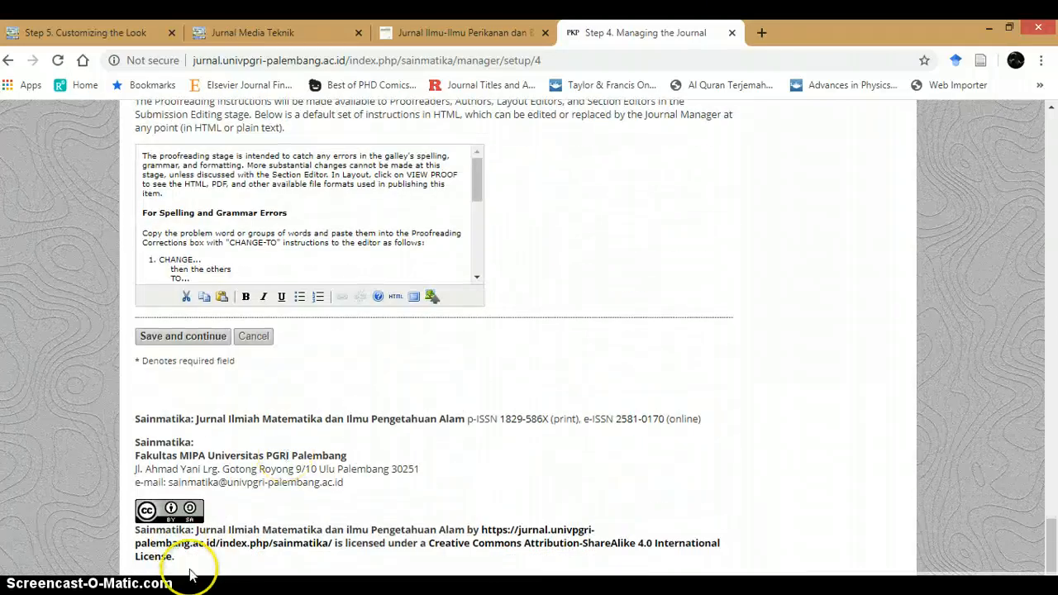
{"action": "left_click_drag", "start_coordinate": [156, 542], "coordinate": [141, 506]}
{"action": "scroll", "coordinate": [248, 463], "scroll_direction": "up", "scroll_amount": 15}
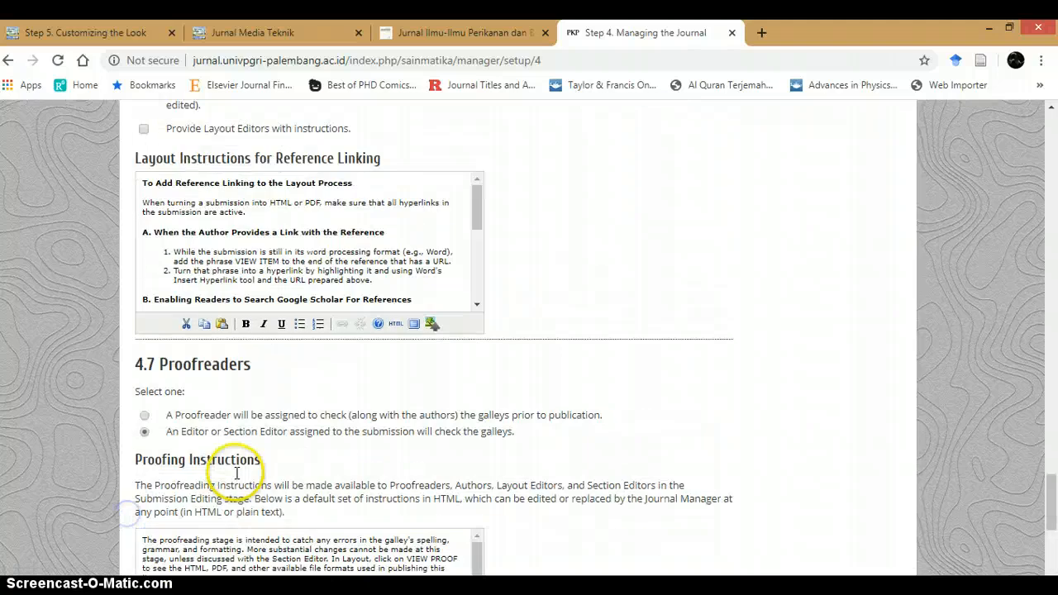
{"action": "scroll", "coordinate": [272, 422], "scroll_direction": "up", "scroll_amount": 15}
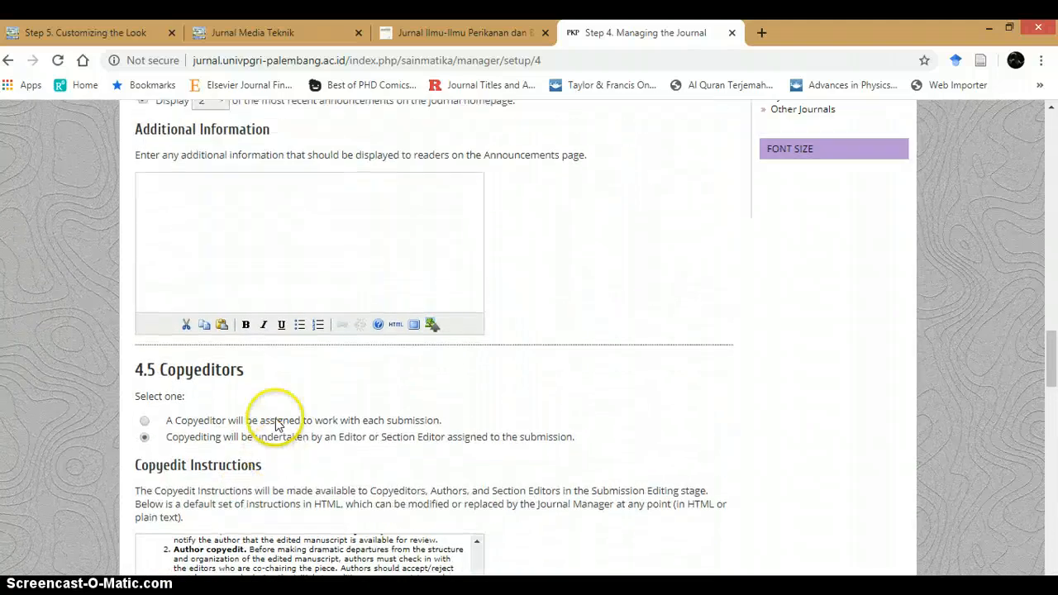
{"action": "scroll", "coordinate": [335, 402], "scroll_direction": "up", "scroll_amount": 20}
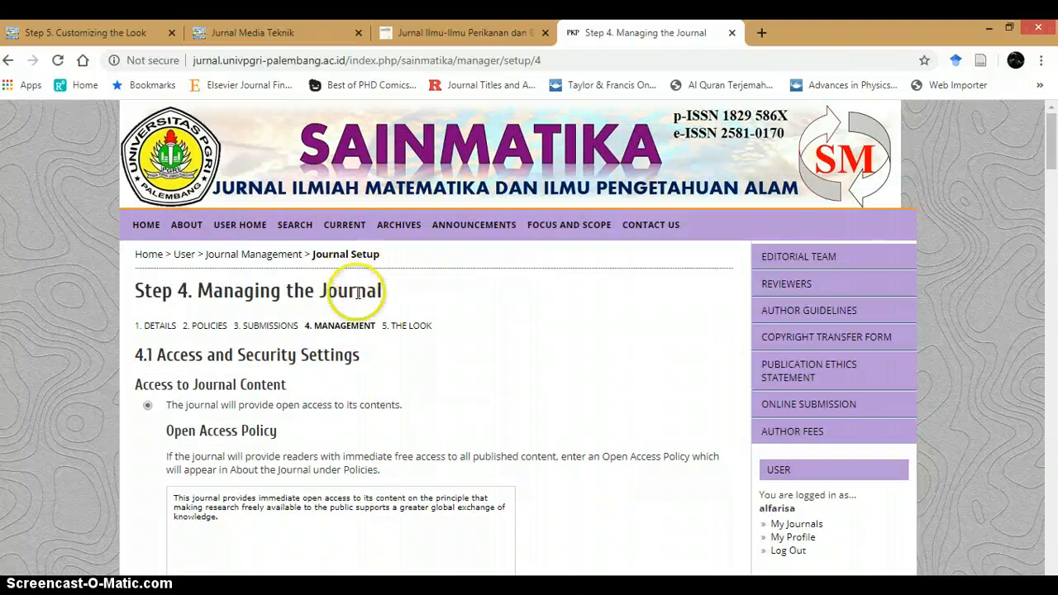
Open Step 5 of the Sainmatika setup and review its 5.4 Journal Page Footer code and 5.5 Navigation Bar items.
{"action": "double_click", "coordinate": [404, 325]}
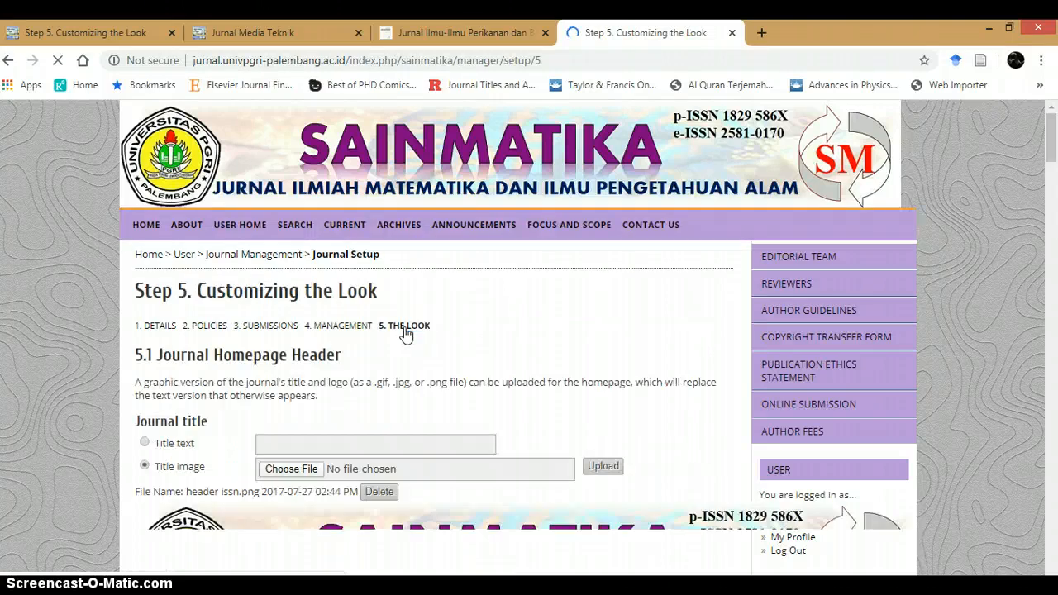
{"action": "scroll", "coordinate": [404, 329], "scroll_direction": "down", "scroll_amount": 5}
{"action": "scroll", "coordinate": [406, 330], "scroll_direction": "down", "scroll_amount": 20}
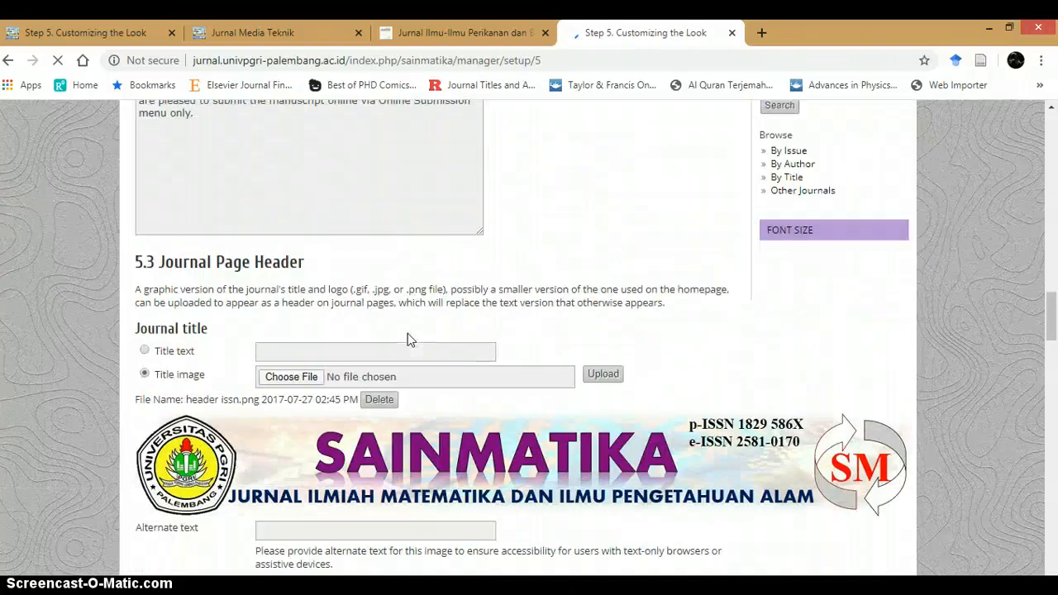
{"action": "scroll", "coordinate": [409, 340], "scroll_direction": "up", "scroll_amount": 4}
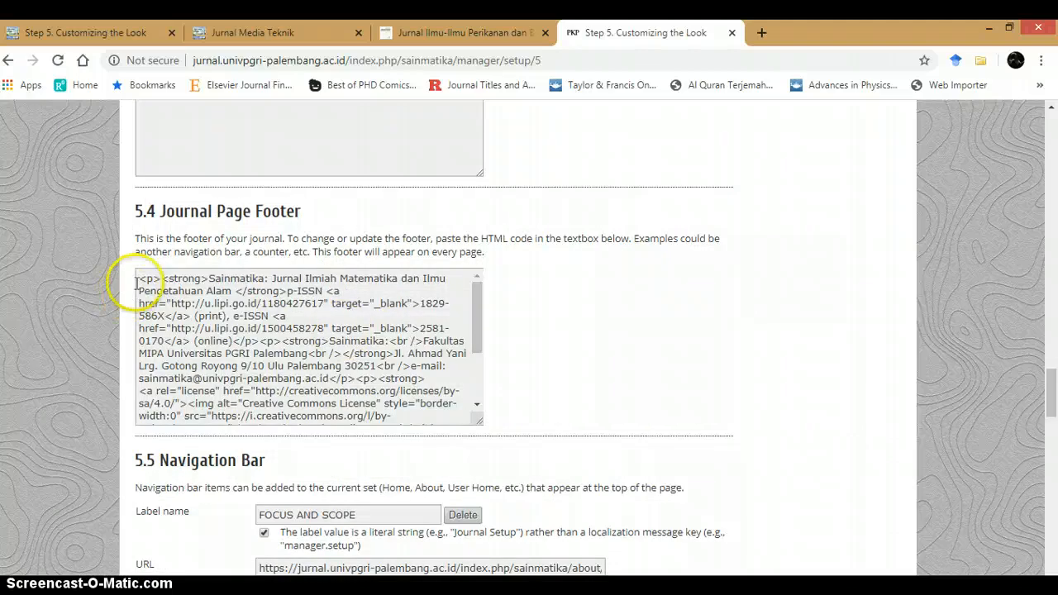
{"action": "scroll", "coordinate": [211, 304], "scroll_direction": "down", "scroll_amount": 20}
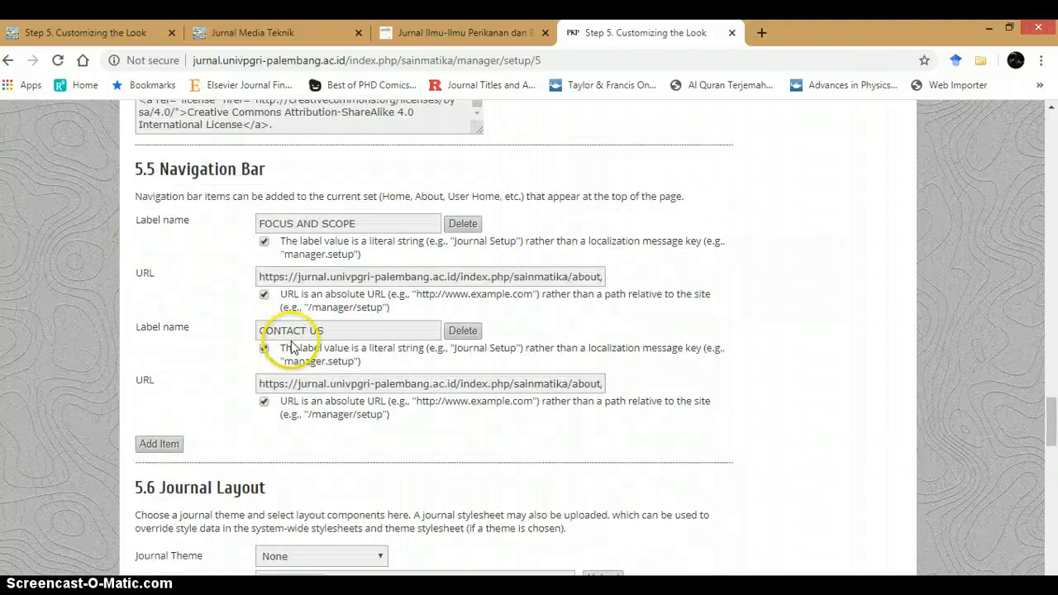
Examine the footer displayed on the Sainmatika page, highlighting the Creative Commons logo and license statement.
{"action": "scroll", "coordinate": [400, 491], "scroll_direction": "down", "scroll_amount": 3}
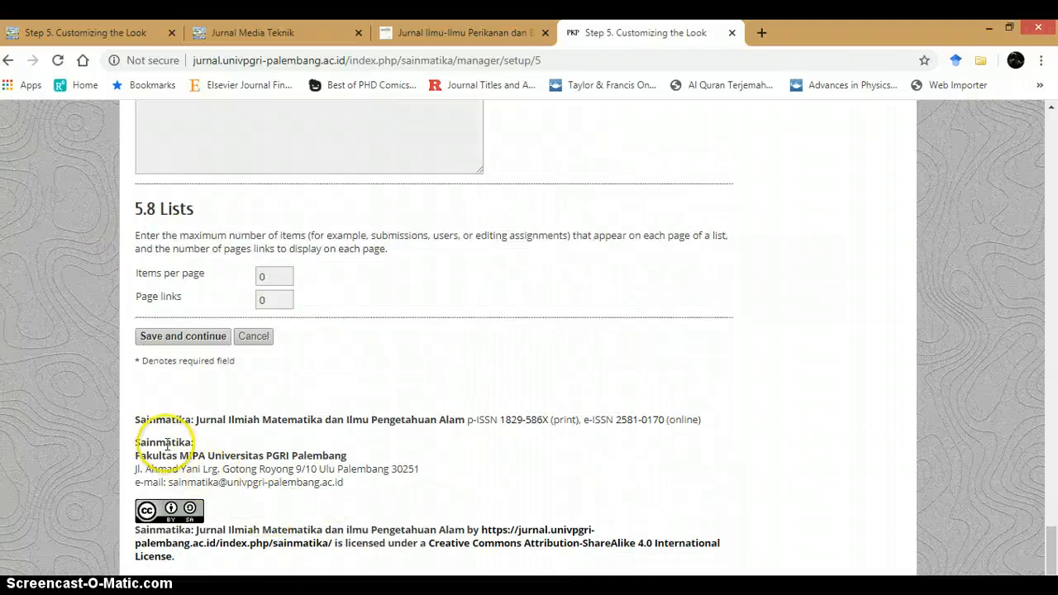
{"action": "left_click_drag", "start_coordinate": [137, 420], "coordinate": [373, 556]}
{"action": "left_click", "coordinate": [347, 560]}
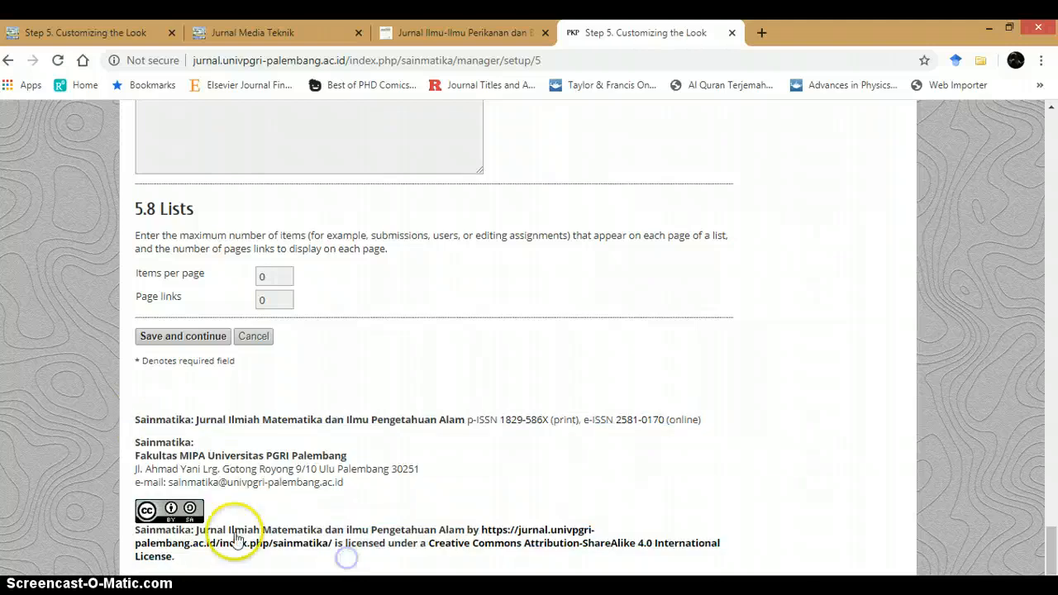
{"action": "left_click_drag", "start_coordinate": [111, 502], "coordinate": [222, 514]}
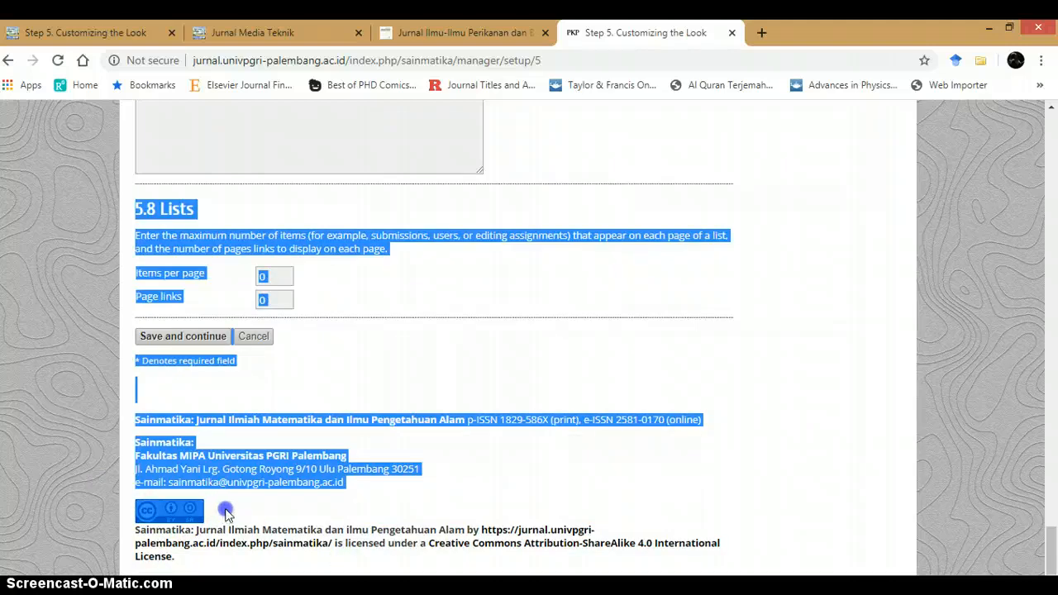
{"action": "left_click", "coordinate": [224, 511]}
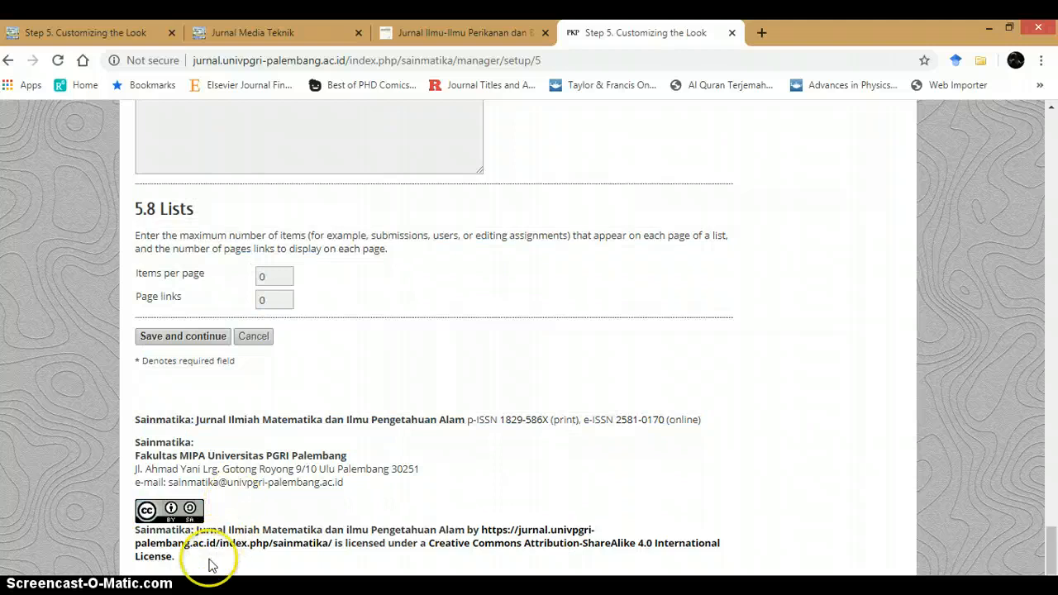
{"action": "left_click_drag", "start_coordinate": [213, 562], "coordinate": [119, 512]}
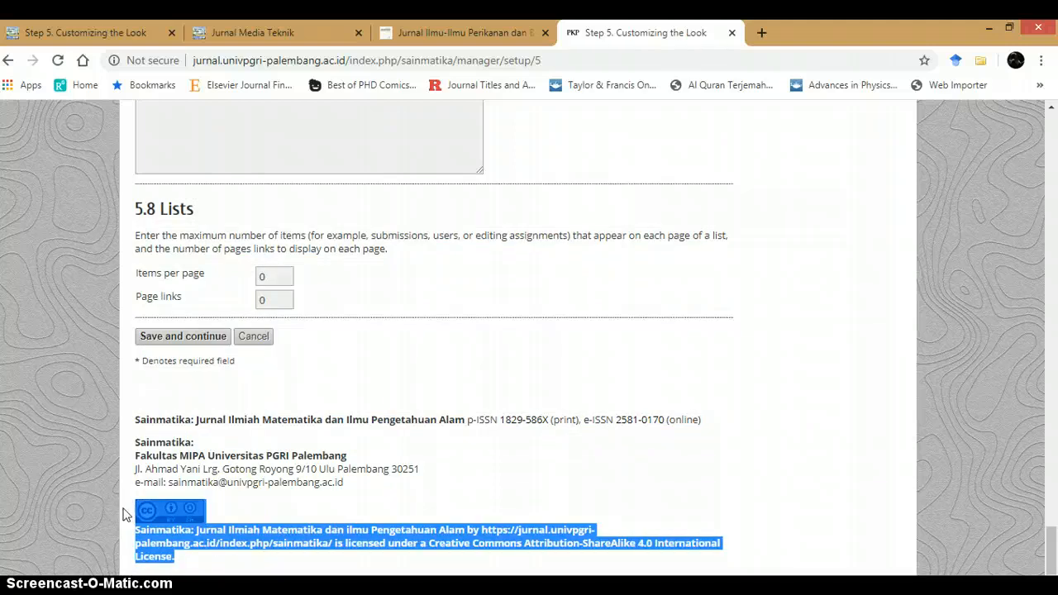
Copy the Creative Commons license HTML from Sainmatika's 5.4 footer box into the Teknik journal's 5.4 Journal Page Footer box.
{"action": "scroll", "coordinate": [222, 305], "scroll_direction": "up", "scroll_amount": 10}
{"action": "left_click", "coordinate": [248, 31]}
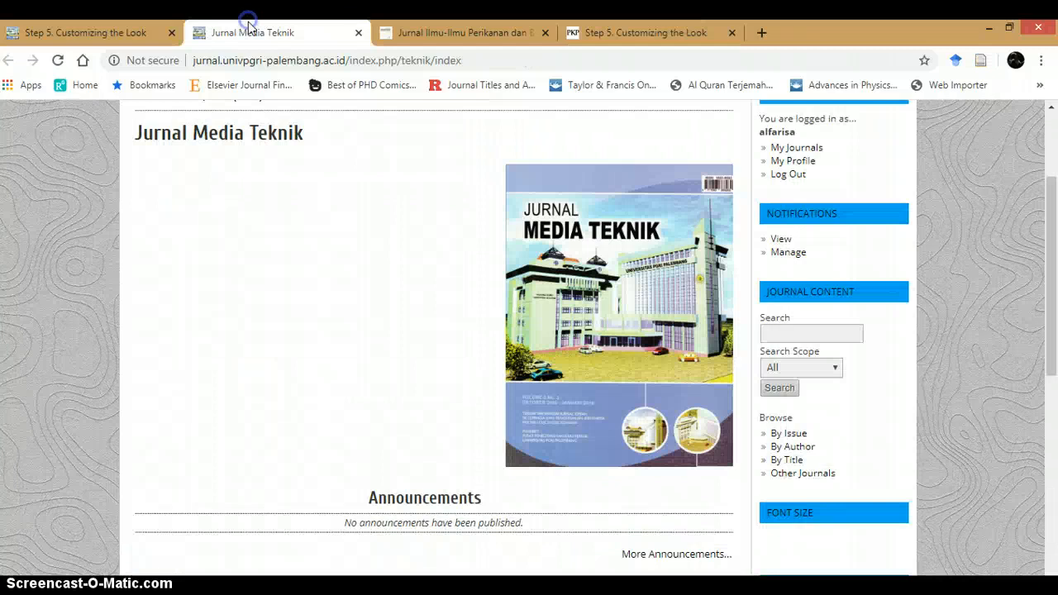
{"action": "key", "text": "ctrl+shift+Tab"}
{"action": "left_click", "coordinate": [235, 278]}
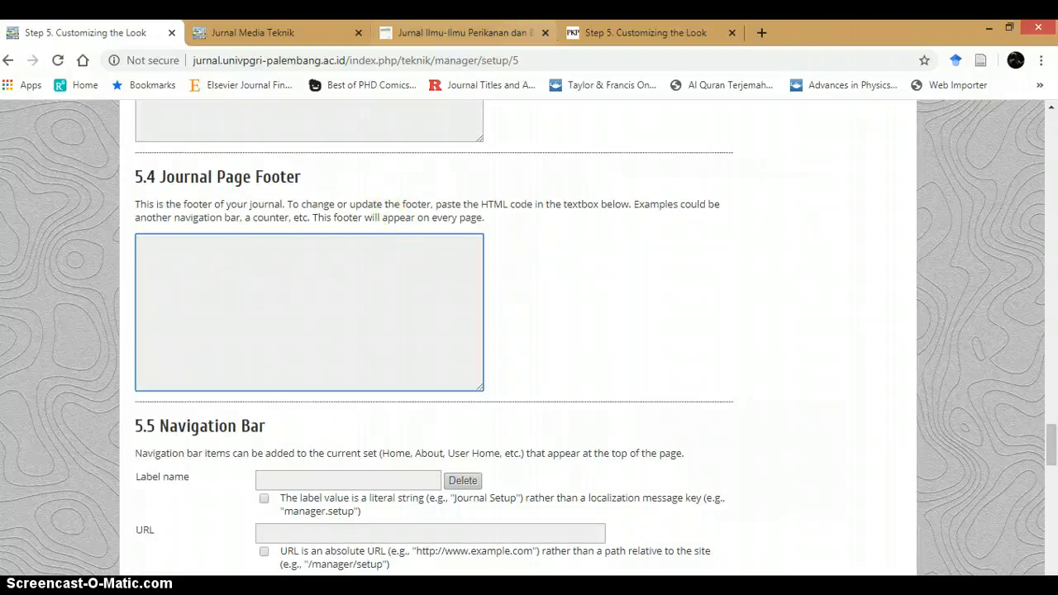
{"action": "left_click", "coordinate": [589, 33]}
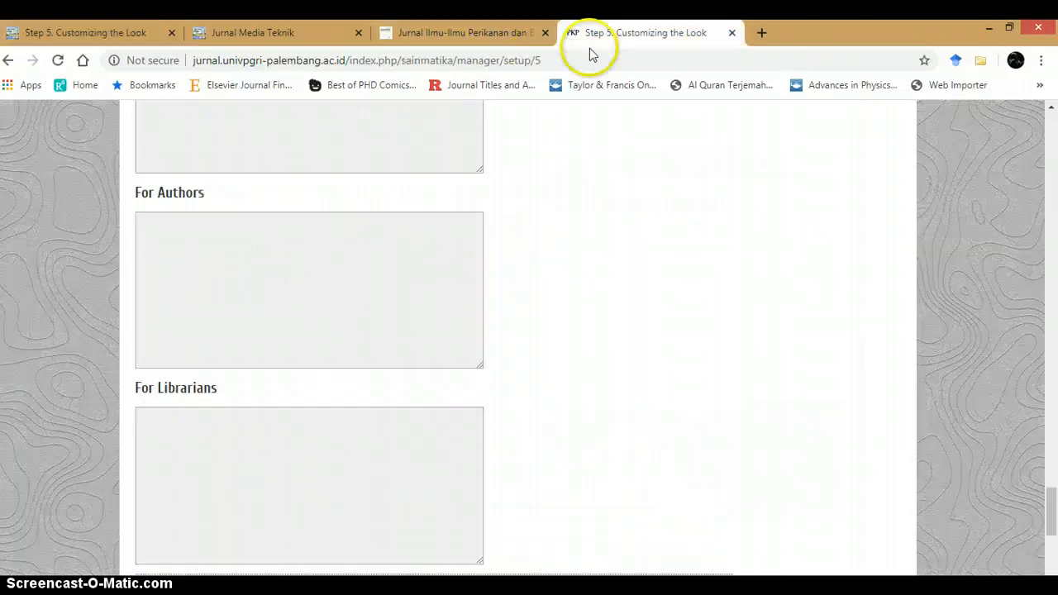
{"action": "scroll", "coordinate": [385, 350], "scroll_direction": "down", "scroll_amount": 1}
{"action": "scroll", "coordinate": [388, 353], "scroll_direction": "up", "scroll_amount": 2}
{"action": "scroll", "coordinate": [385, 349], "scroll_direction": "up", "scroll_amount": 15}
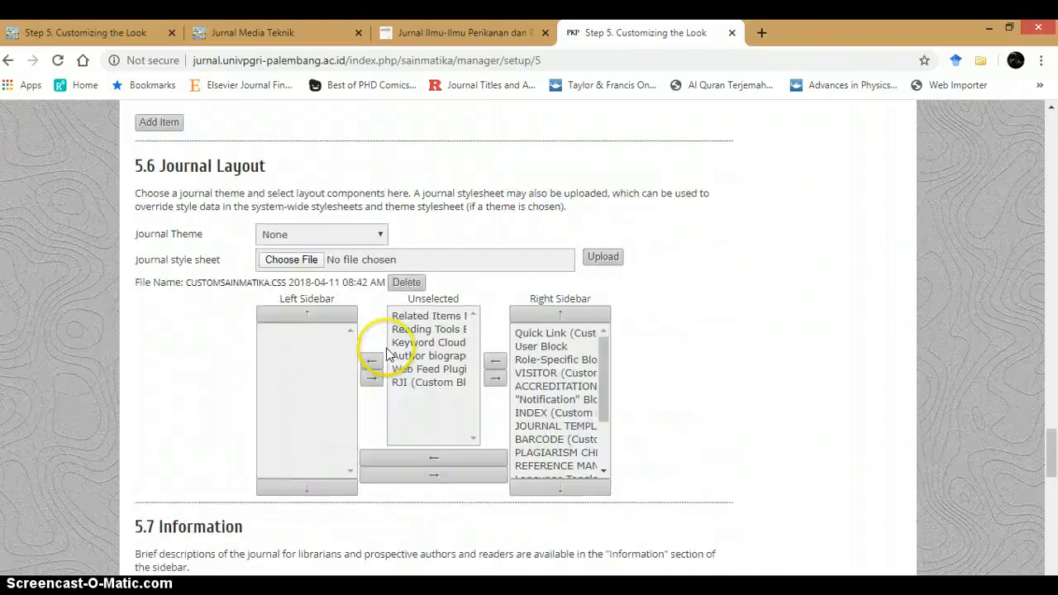
{"action": "left_click_drag", "start_coordinate": [359, 302], "coordinate": [145, 258]}
{"action": "key", "text": "ctrl+c"}
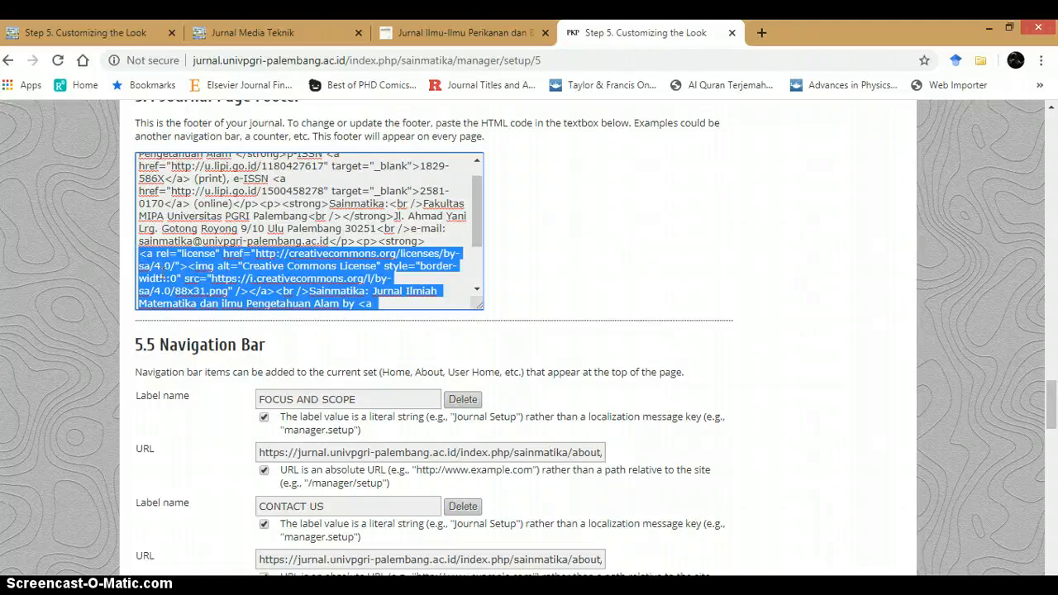
{"action": "left_click", "coordinate": [104, 34]}
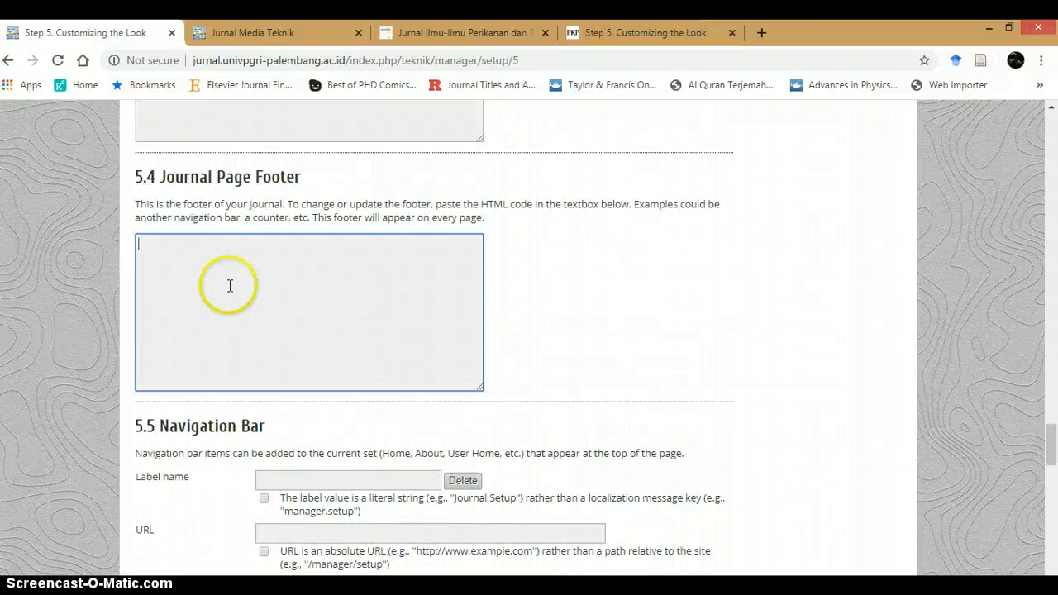
{"action": "key", "text": "ctrl+v"}
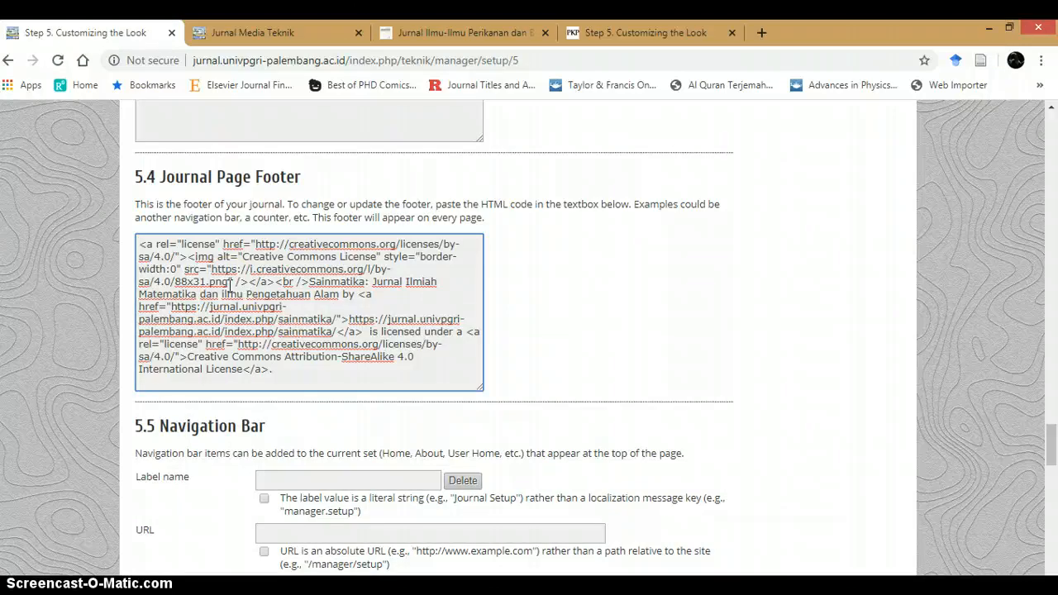
Compare the 5.5 Navigation Bar section and the Jurnal Media Teknik menu with Sainmatika's added FOCUS AND SCOPE and CONTACT US items.
{"action": "scroll", "coordinate": [264, 302], "scroll_direction": "down", "scroll_amount": 3}
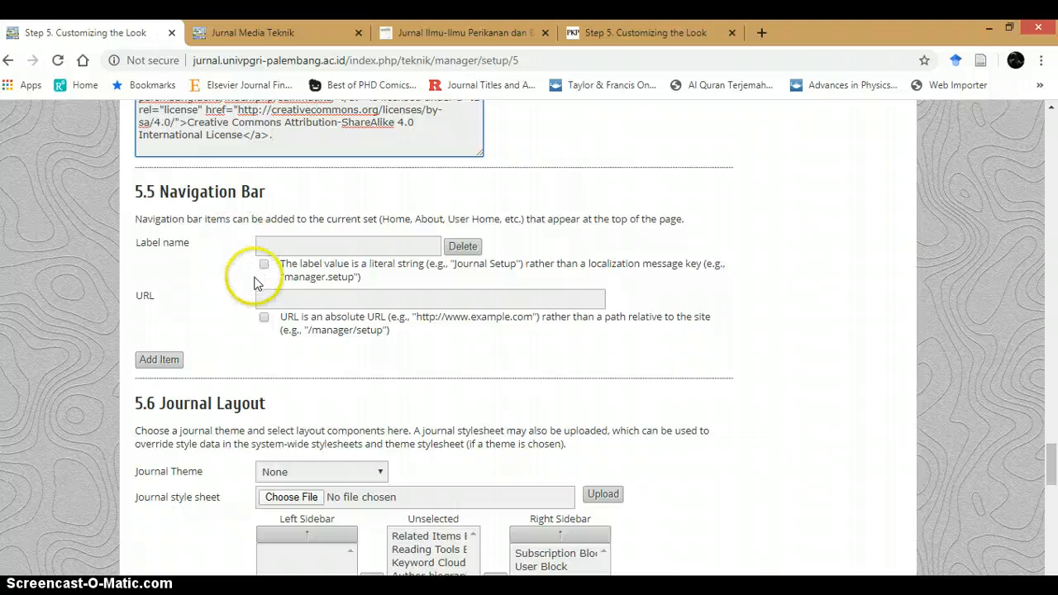
{"action": "scroll", "coordinate": [259, 279], "scroll_direction": "up", "scroll_amount": 1}
{"action": "left_click", "coordinate": [599, 30]}
{"action": "scroll", "coordinate": [618, 248], "scroll_direction": "up", "scroll_amount": 15}
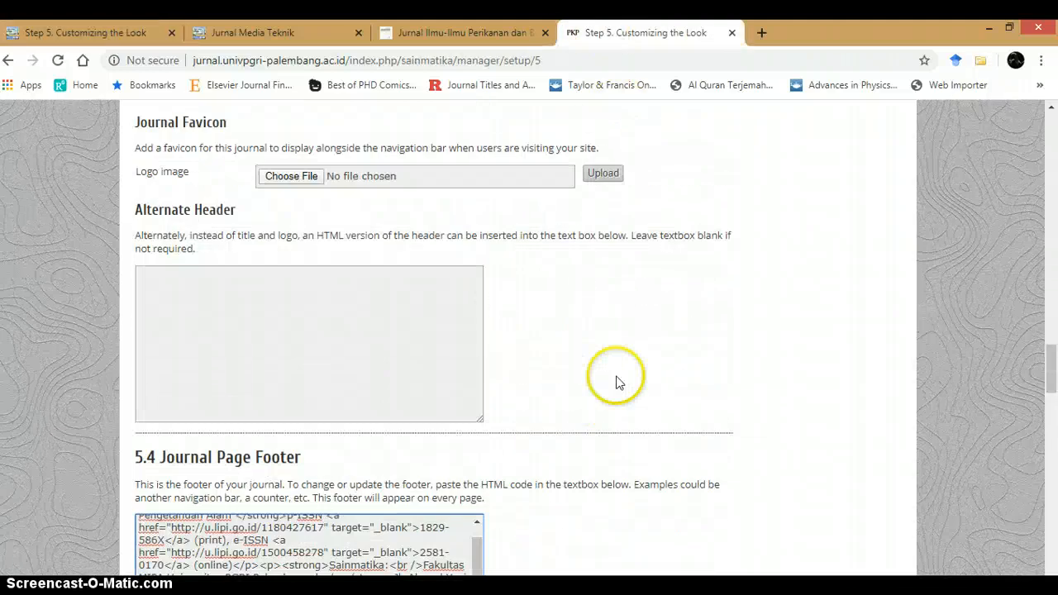
{"action": "left_click", "coordinate": [306, 33]}
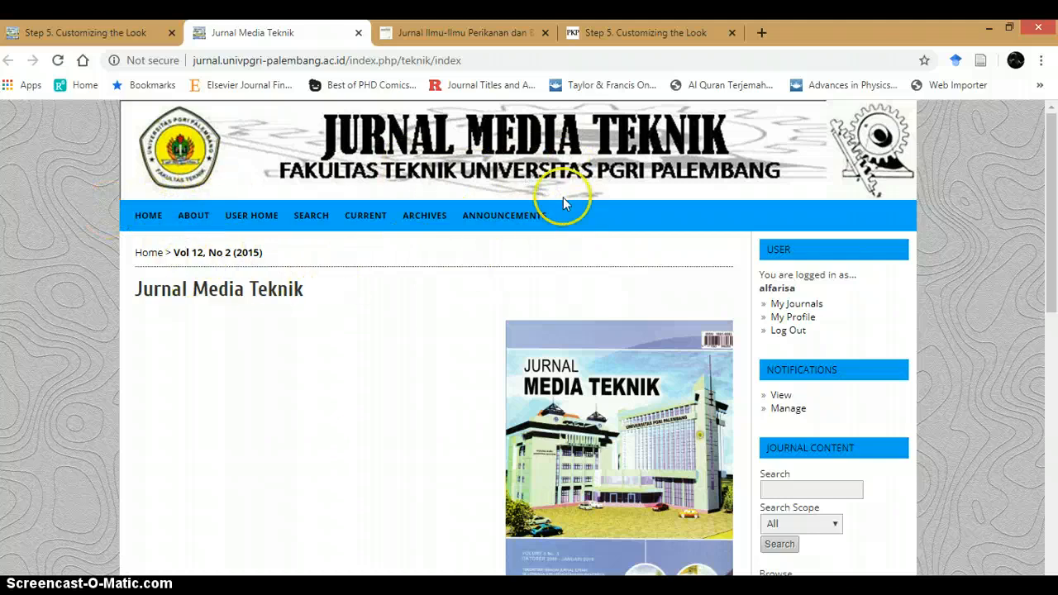
{"action": "left_click", "coordinate": [651, 33]}
{"action": "scroll", "coordinate": [697, 303], "scroll_direction": "up", "scroll_amount": 10}
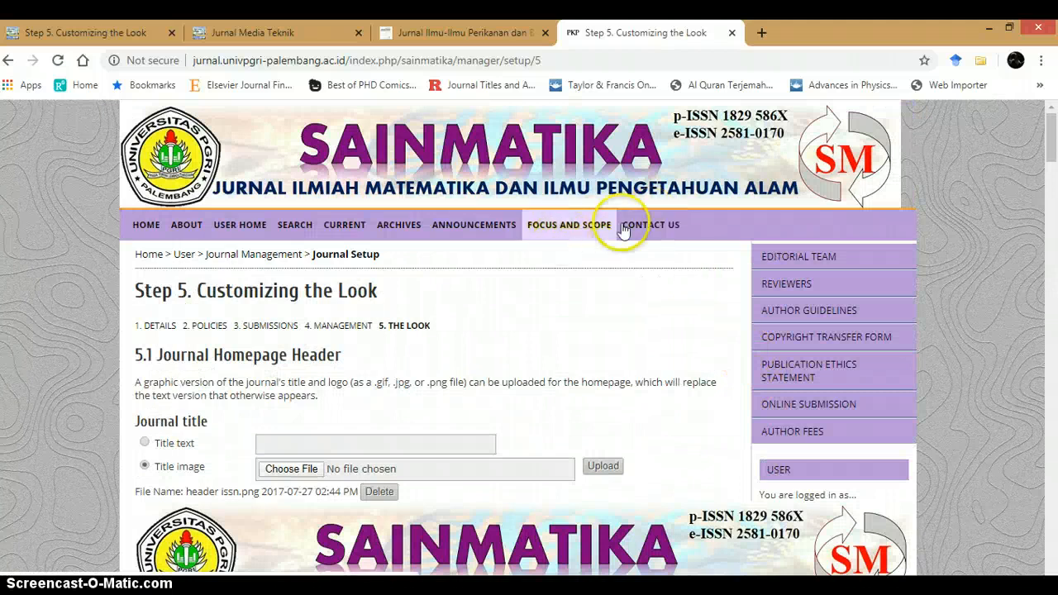
Label the Teknik navigation bar item "Focus and Scope" and mark its label as a literal string and its URL as absolute.
{"action": "left_click", "coordinate": [91, 32]}
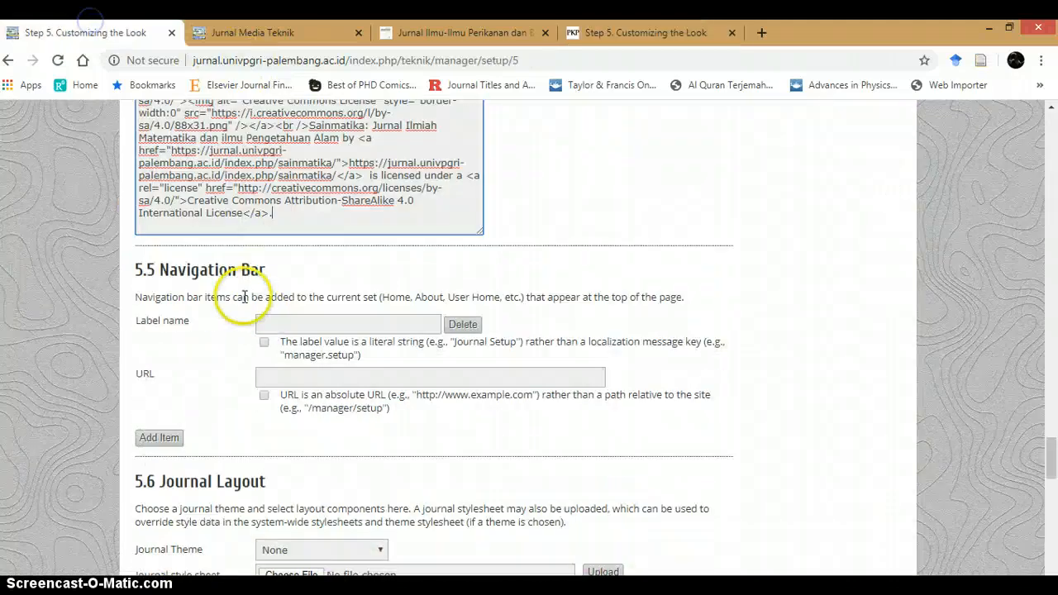
{"action": "left_click", "coordinate": [288, 323]}
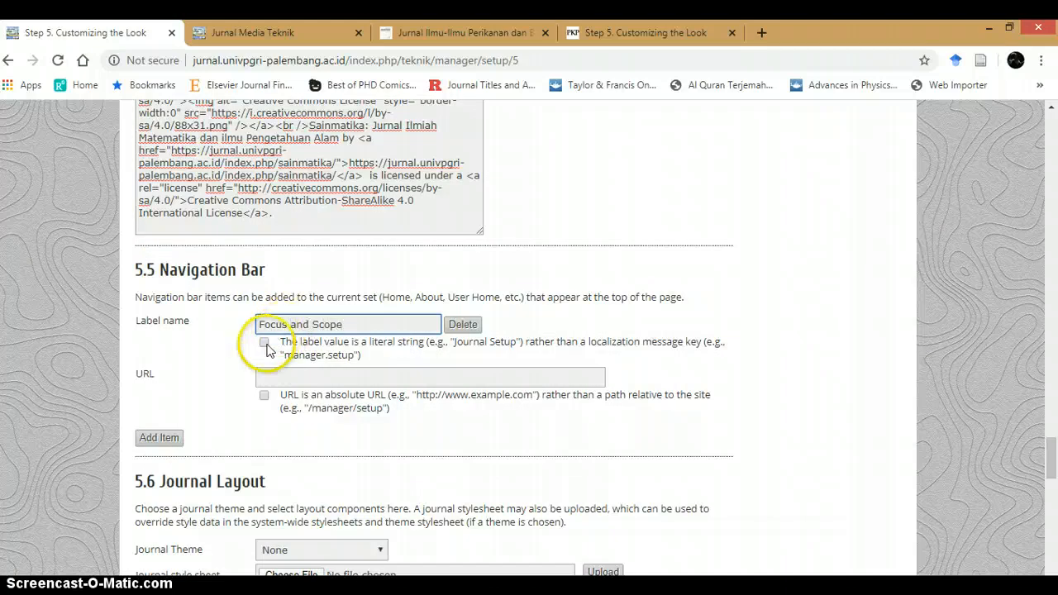
{"action": "left_click", "coordinate": [264, 342]}
{"action": "left_click", "coordinate": [273, 379]}
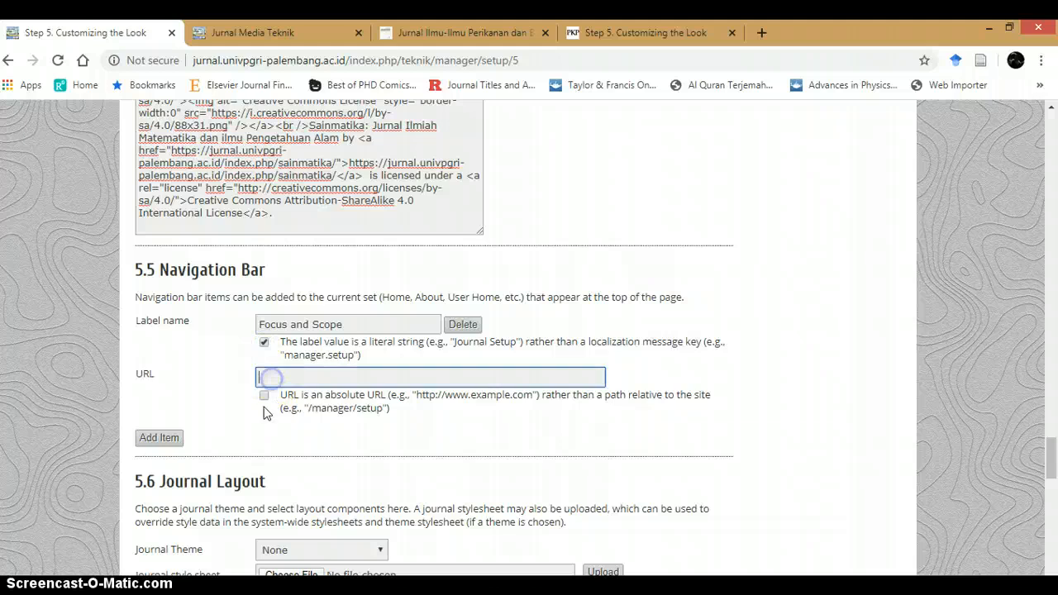
{"action": "left_click", "coordinate": [263, 395]}
{"action": "left_click", "coordinate": [279, 378]}
Check the existing menu at the top of the Teknik setup page and return to the navigation item's empty URL field.
{"action": "scroll", "coordinate": [284, 383], "scroll_direction": "up", "scroll_amount": 20}
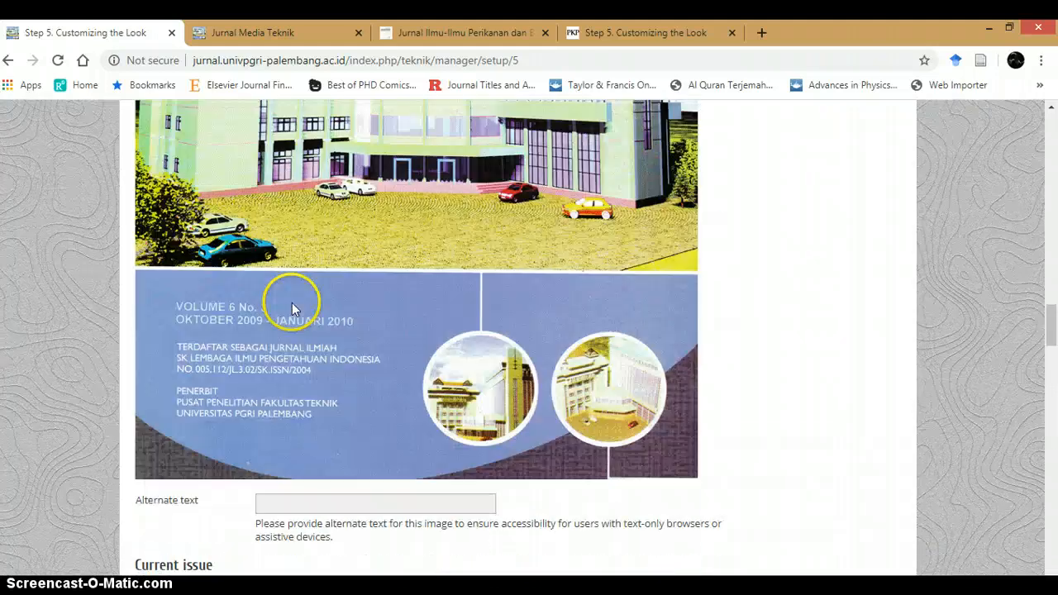
{"action": "scroll", "coordinate": [293, 285], "scroll_direction": "up", "scroll_amount": 8}
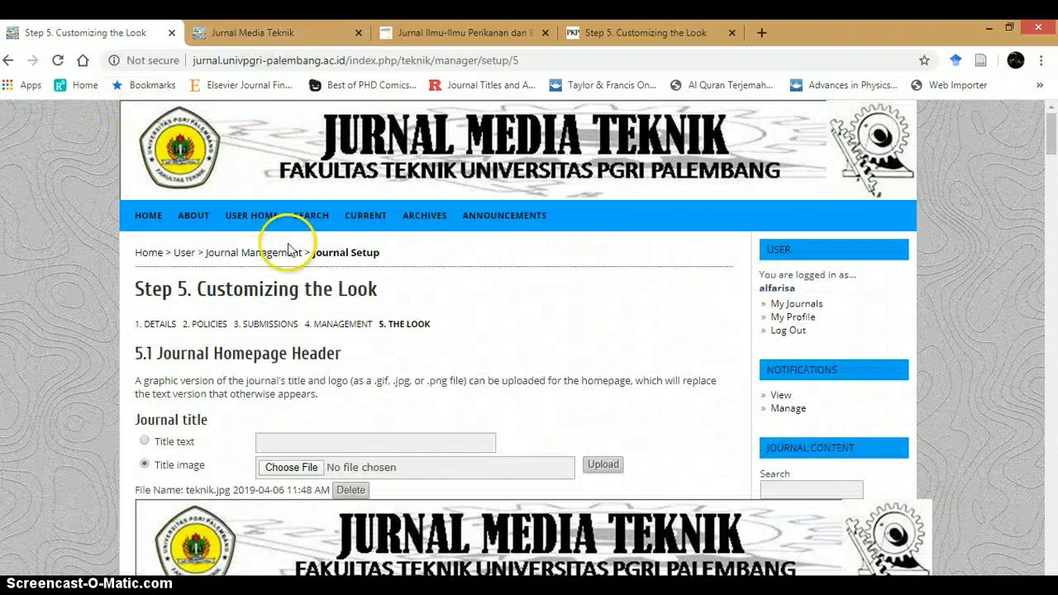
{"action": "scroll", "coordinate": [281, 248], "scroll_direction": "down", "scroll_amount": 15}
{"action": "scroll", "coordinate": [294, 393], "scroll_direction": "down", "scroll_amount": 20}
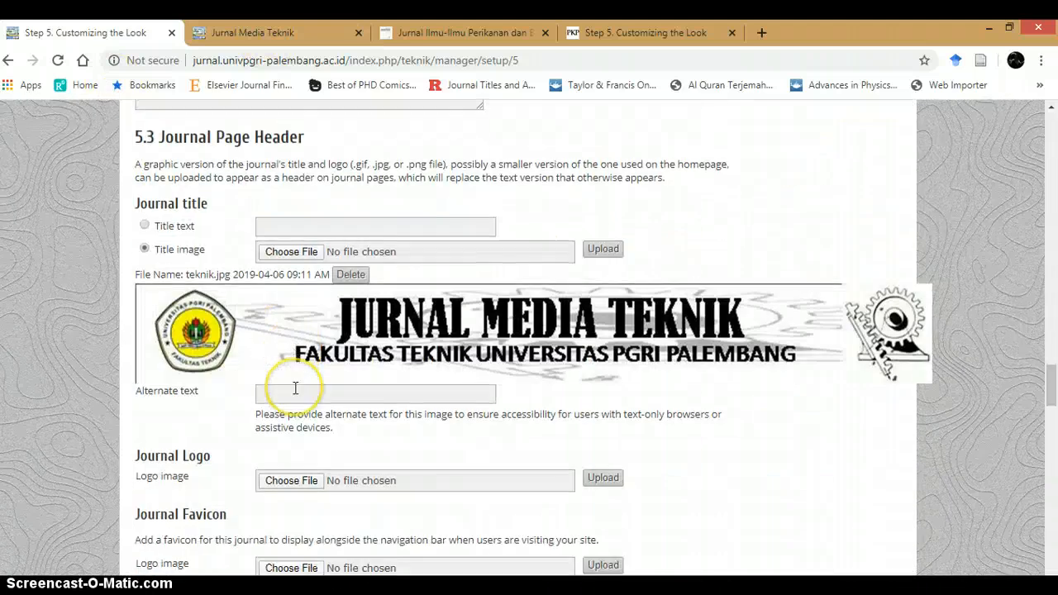
{"action": "scroll", "coordinate": [295, 388], "scroll_direction": "down", "scroll_amount": 6}
{"action": "left_click", "coordinate": [295, 384]}
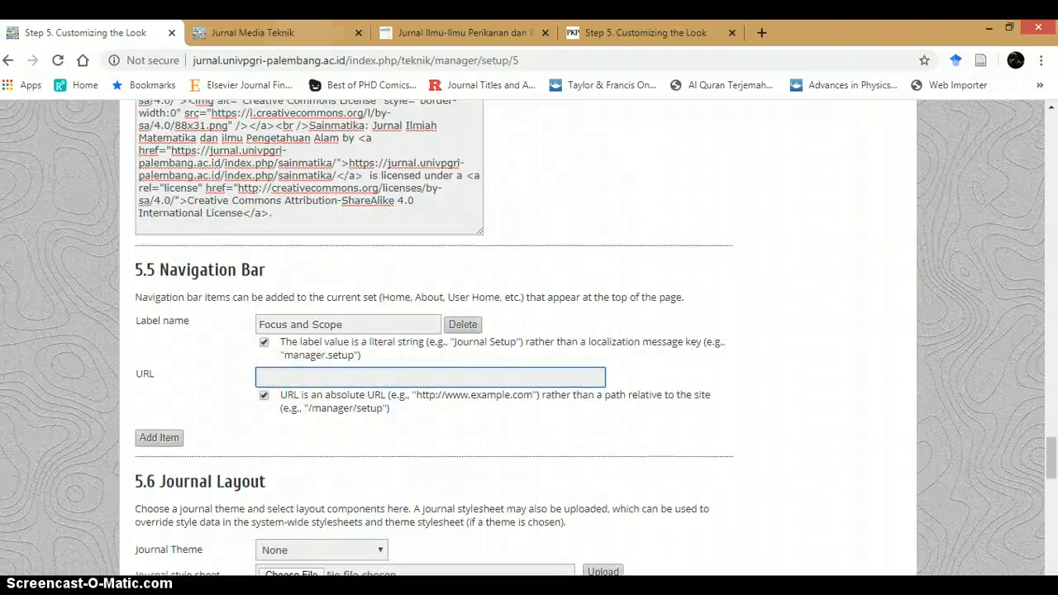
Copy the Focus and Scope link address from the Teknik journal's About page into the Focus and Scope navigation item's URL.
{"action": "left_click", "coordinate": [252, 32]}
{"action": "left_click", "coordinate": [211, 217]}
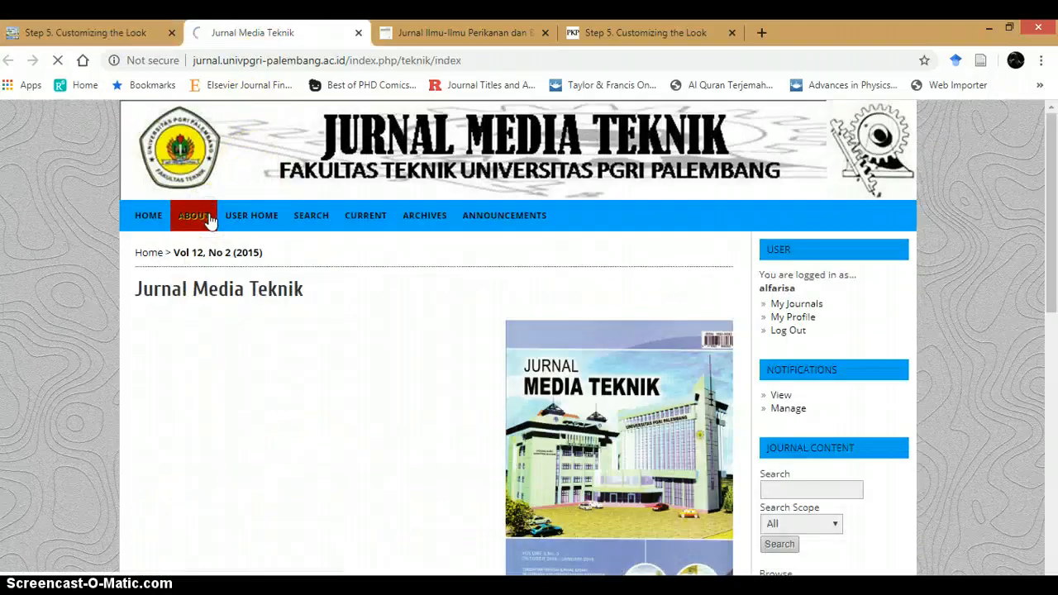
{"action": "scroll", "coordinate": [209, 224], "scroll_direction": "down", "scroll_amount": 1}
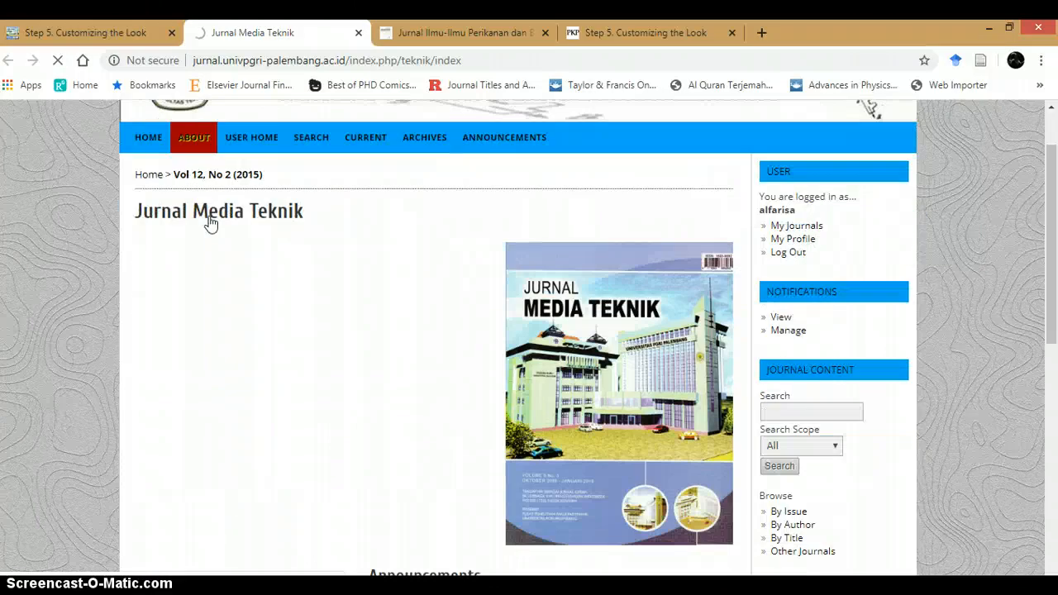
{"action": "left_click", "coordinate": [232, 193]}
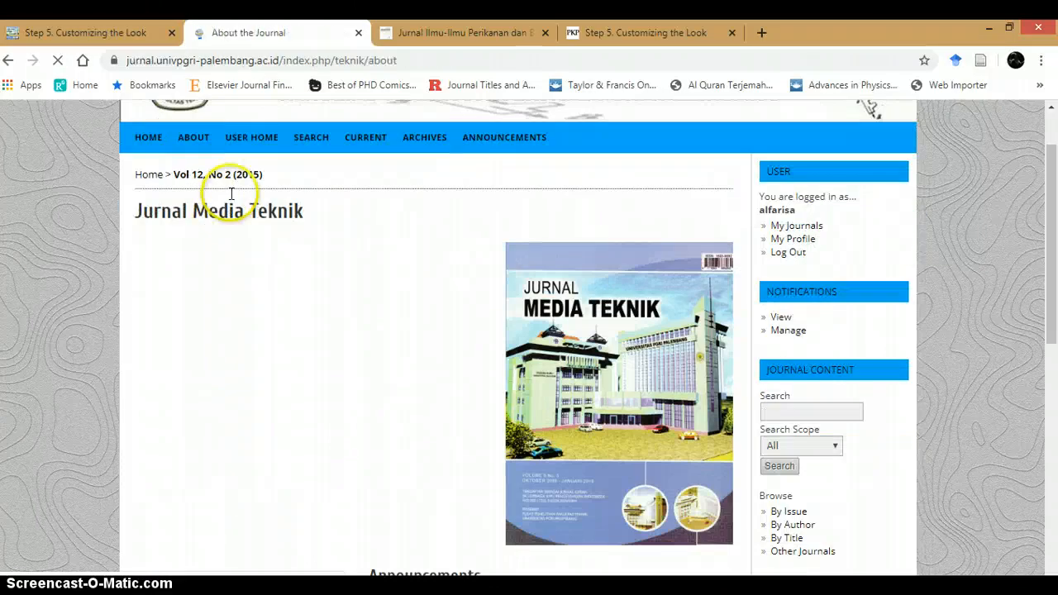
{"action": "scroll", "coordinate": [229, 202], "scroll_direction": "down", "scroll_amount": 2}
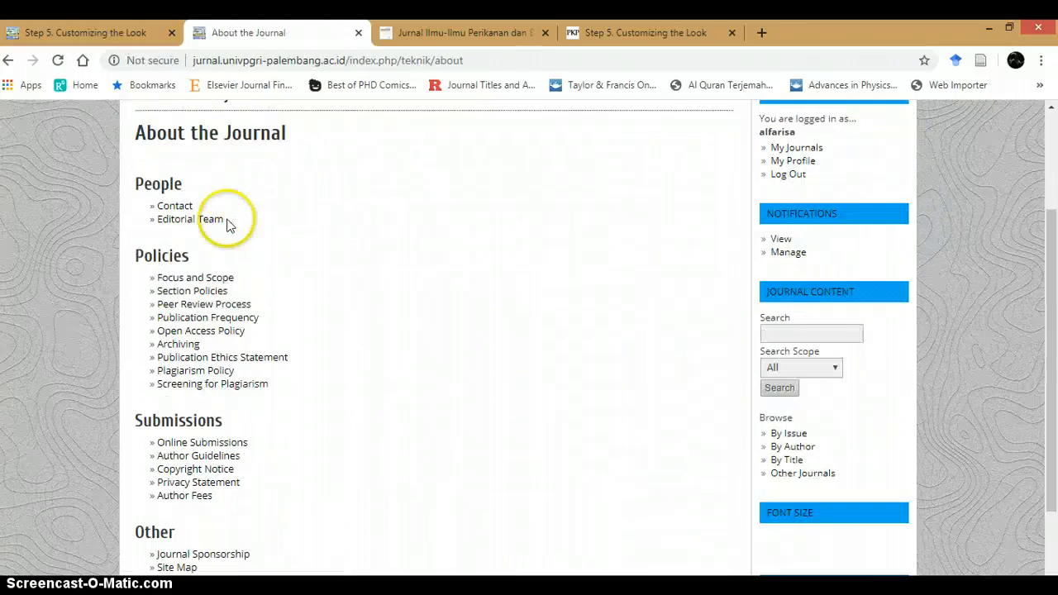
{"action": "right_click", "coordinate": [196, 283]}
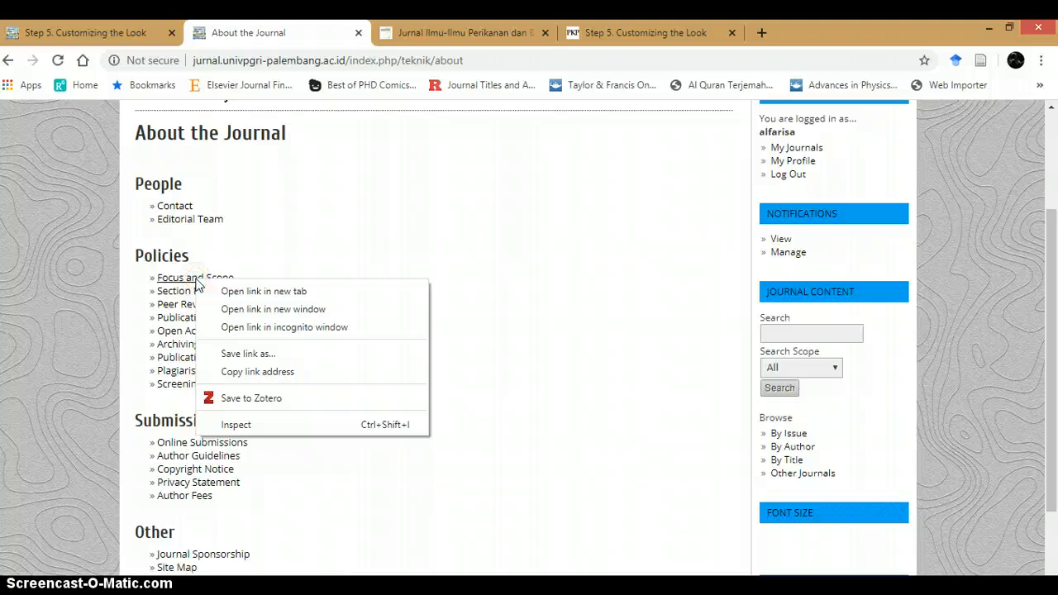
{"action": "left_click", "coordinate": [253, 371]}
{"action": "left_click", "coordinate": [91, 32]}
{"action": "left_click", "coordinate": [280, 373]}
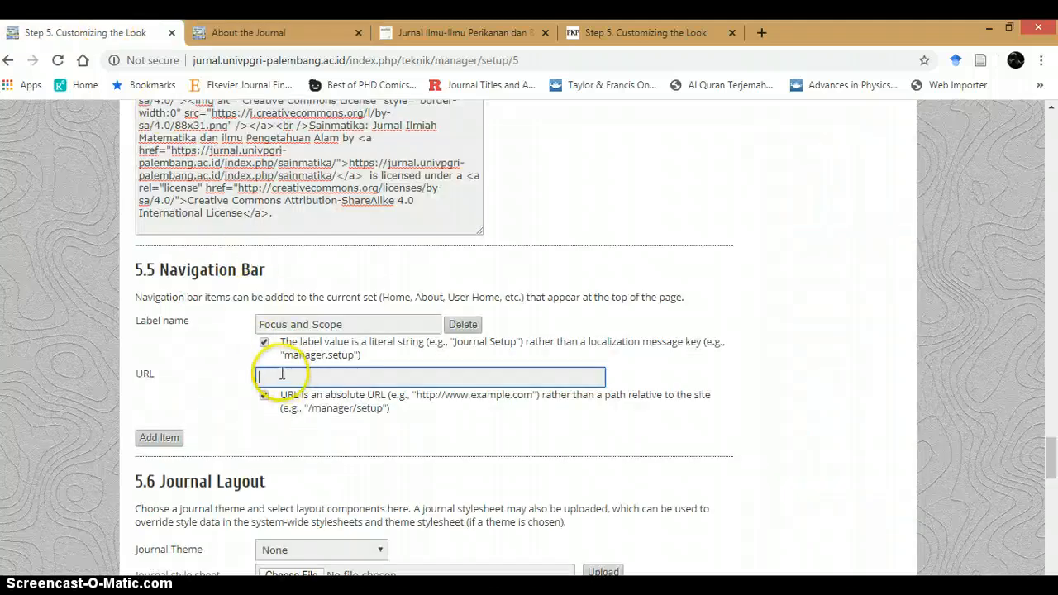
{"action": "key", "text": "ctrl+v"}
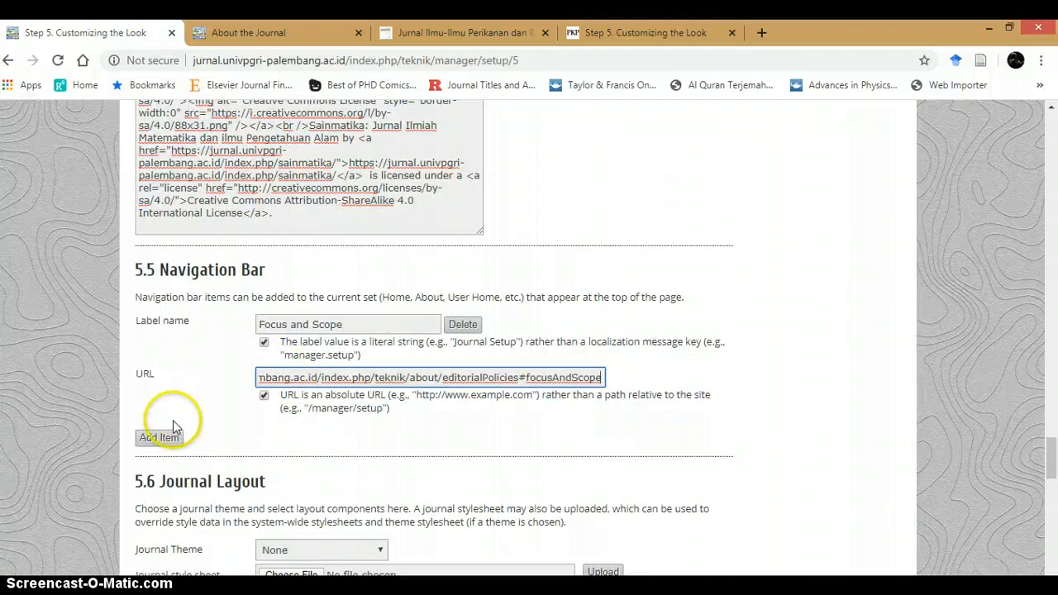
Add a second navigation bar item labelled "Contact Us" and mark its label as a literal string.
{"action": "left_click", "coordinate": [162, 438]}
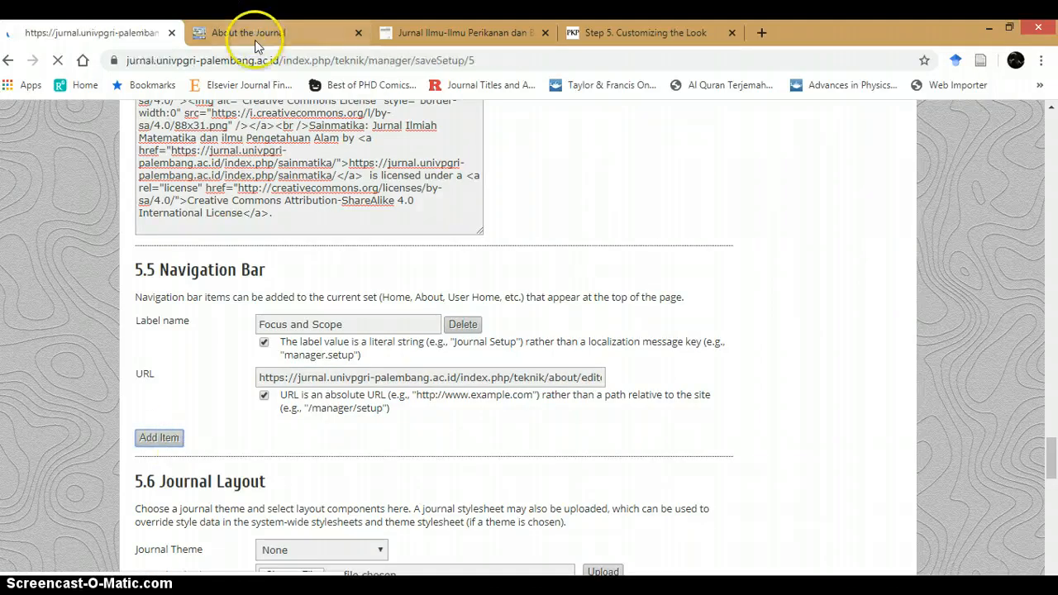
{"action": "scroll", "coordinate": [265, 330], "scroll_direction": "down", "scroll_amount": 12}
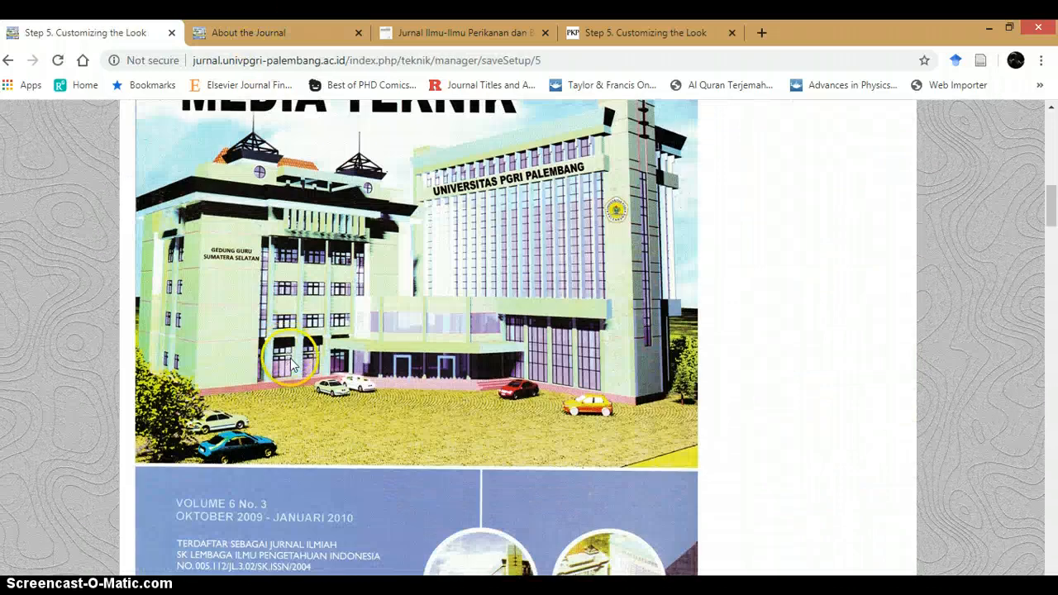
{"action": "scroll", "coordinate": [290, 366], "scroll_direction": "down", "scroll_amount": 10}
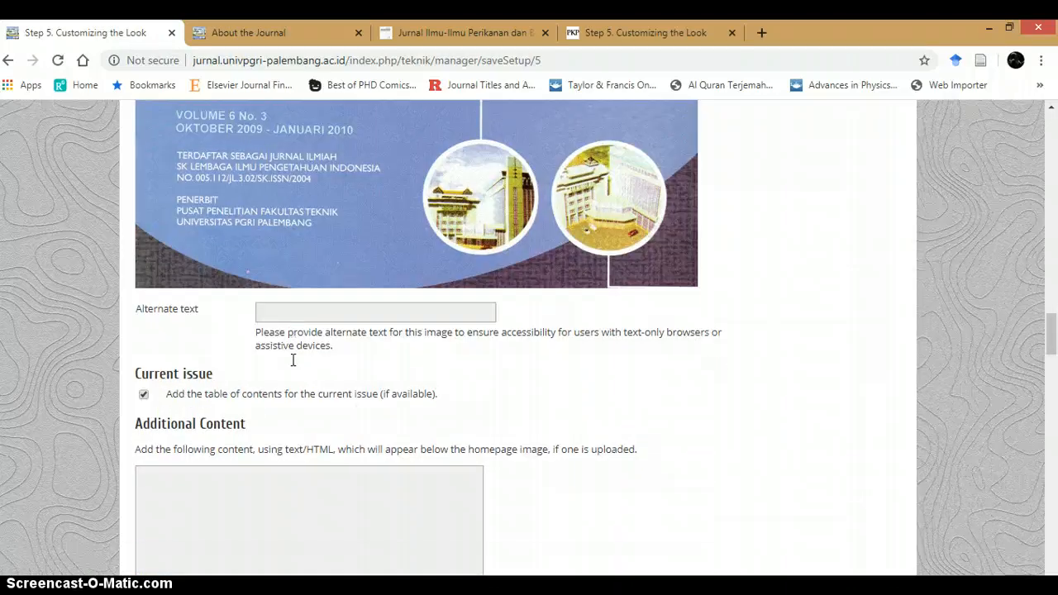
{"action": "scroll", "coordinate": [292, 360], "scroll_direction": "down", "scroll_amount": 10}
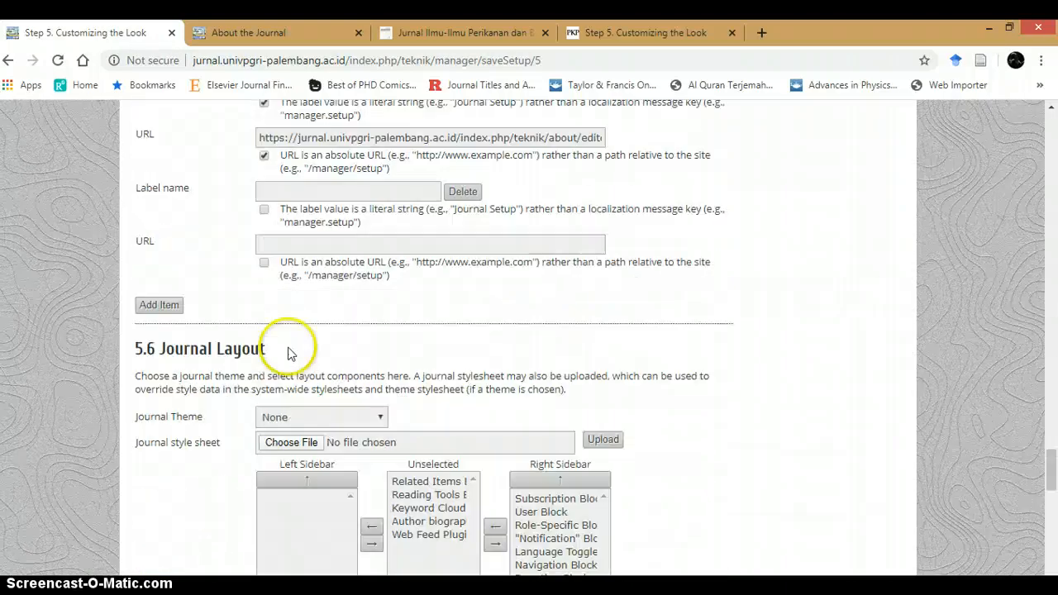
{"action": "left_click", "coordinate": [278, 274]}
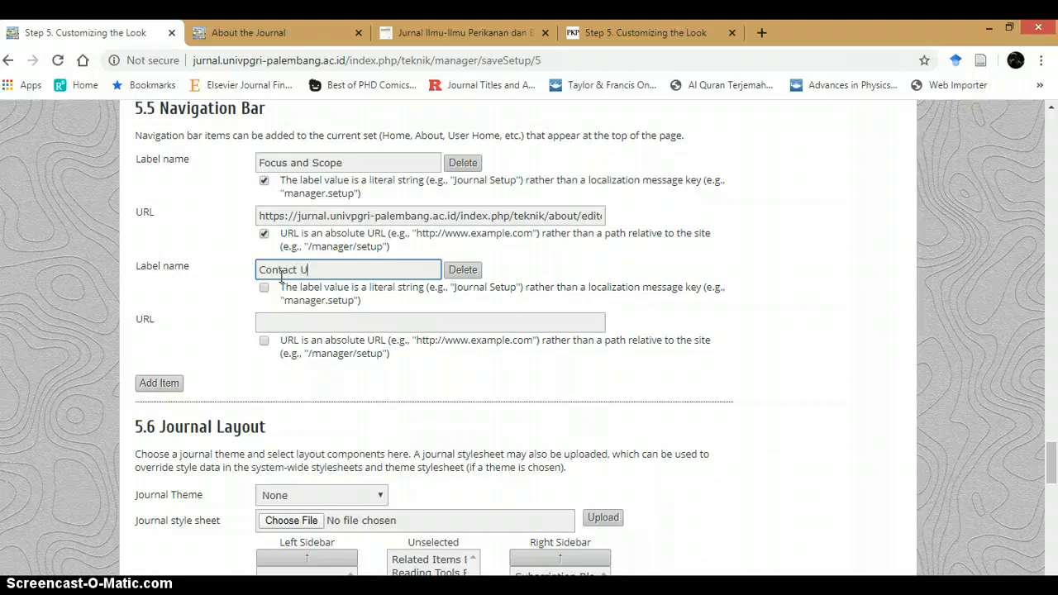
{"action": "left_click", "coordinate": [264, 287]}
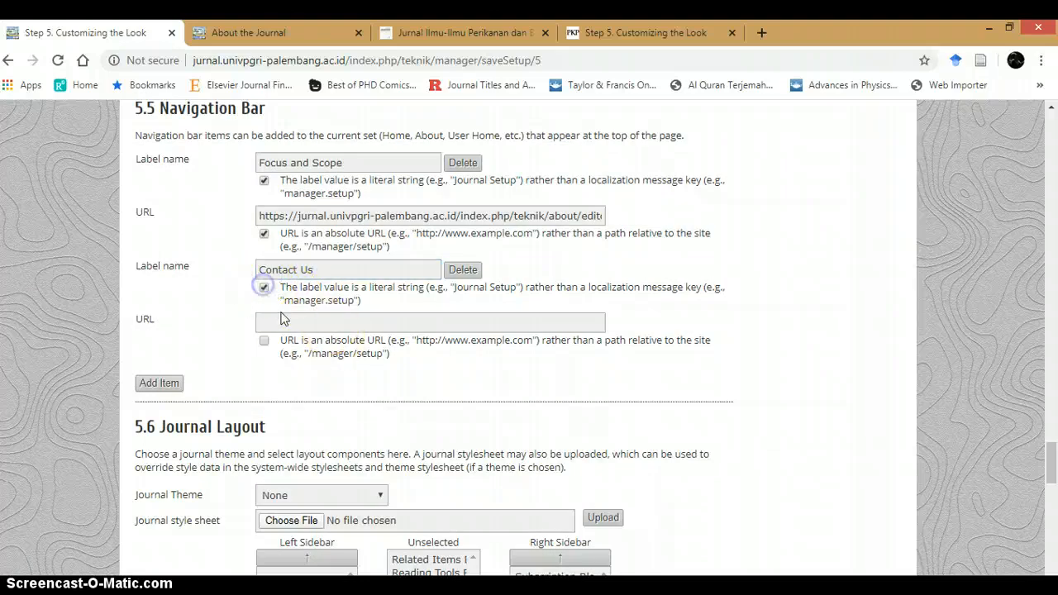
Copy the Contact link address from the About page into the Contact Us item's URL and mark it as absolute.
{"action": "left_click", "coordinate": [284, 320]}
{"action": "left_click", "coordinate": [248, 32]}
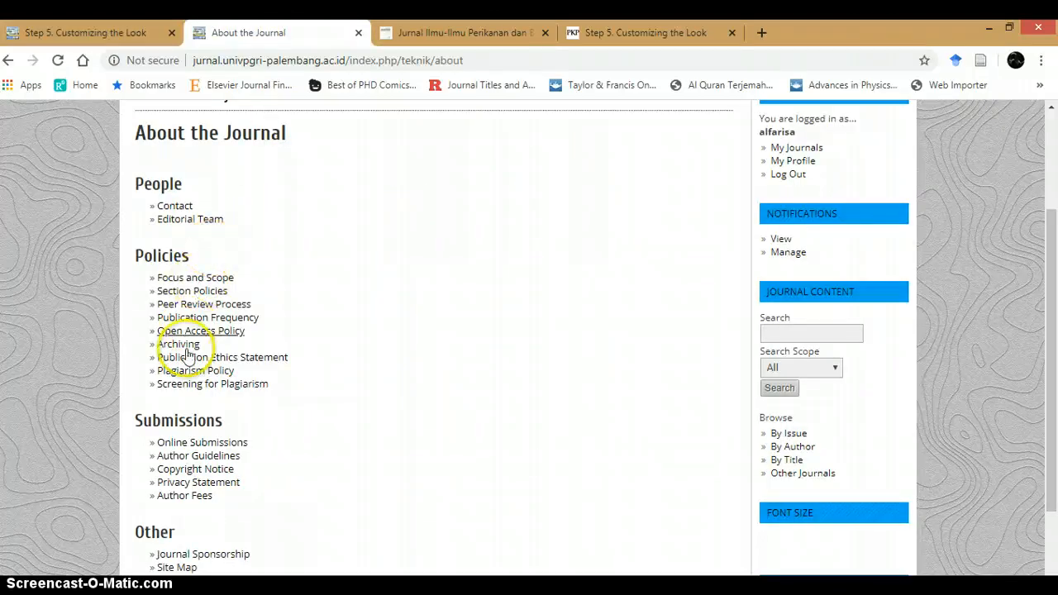
{"action": "right_click", "coordinate": [174, 207]}
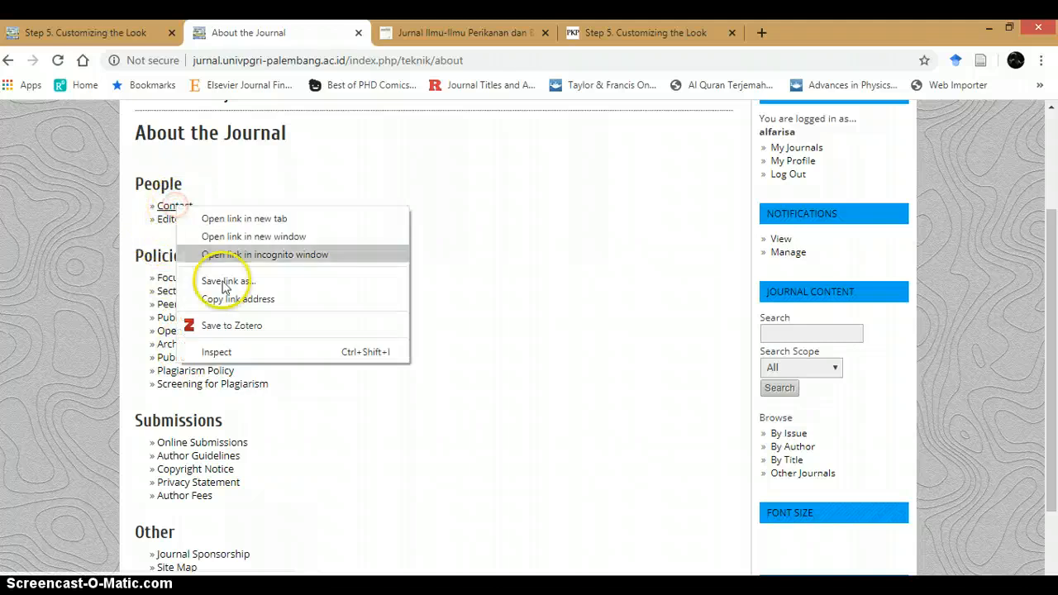
{"action": "left_click", "coordinate": [235, 299]}
{"action": "left_click", "coordinate": [130, 32]}
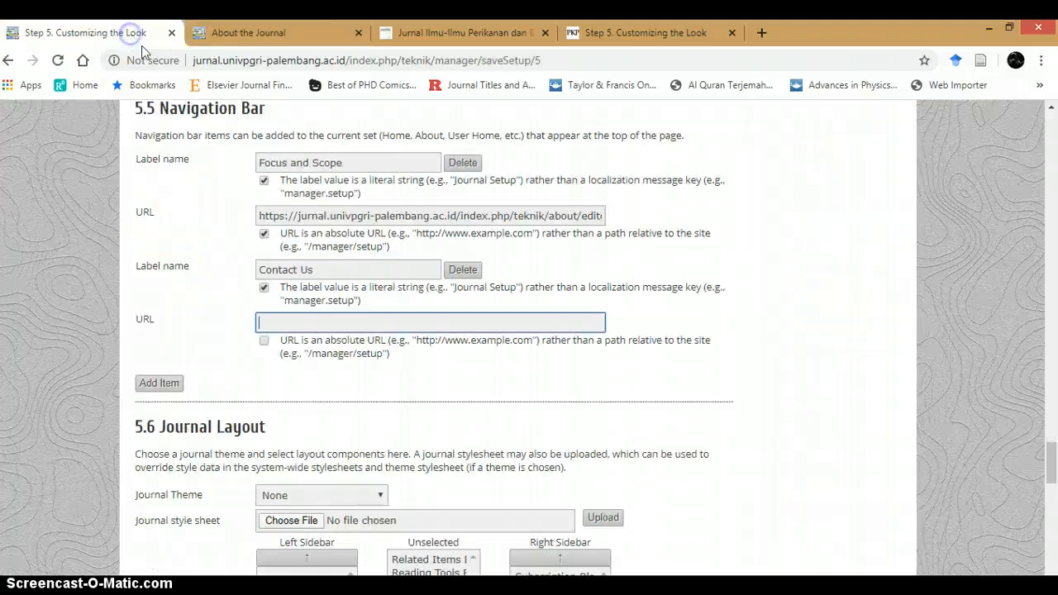
{"action": "right_click", "coordinate": [296, 323]}
{"action": "left_click", "coordinate": [333, 415]}
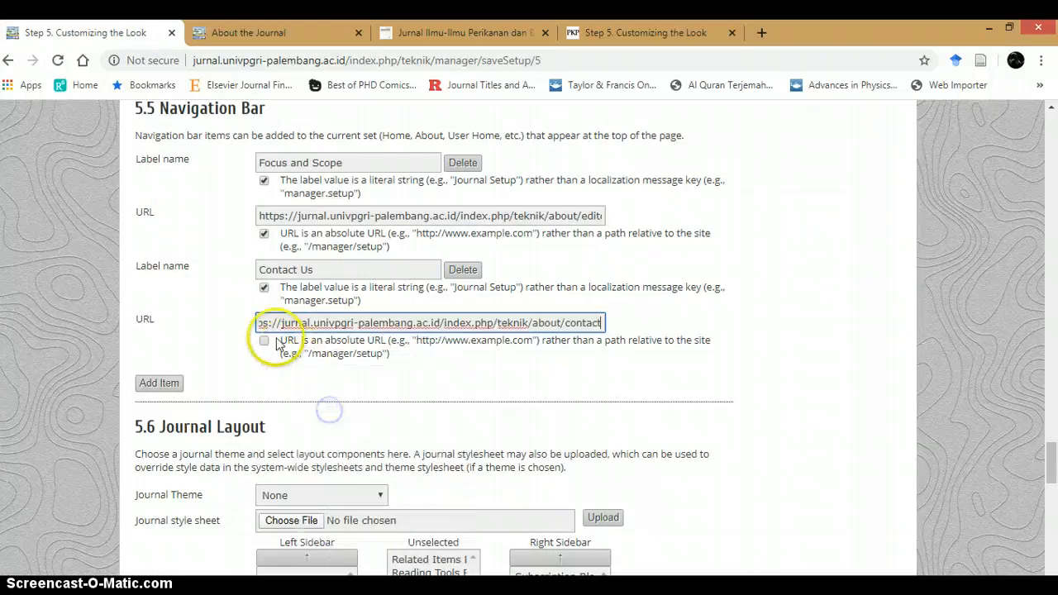
{"action": "left_click", "coordinate": [265, 340]}
Move the Subscription Block down the Right Sidebar list in 5.6 Journal Layout to just below the Language Toggle block.
{"action": "scroll", "coordinate": [236, 319], "scroll_direction": "down", "scroll_amount": 2}
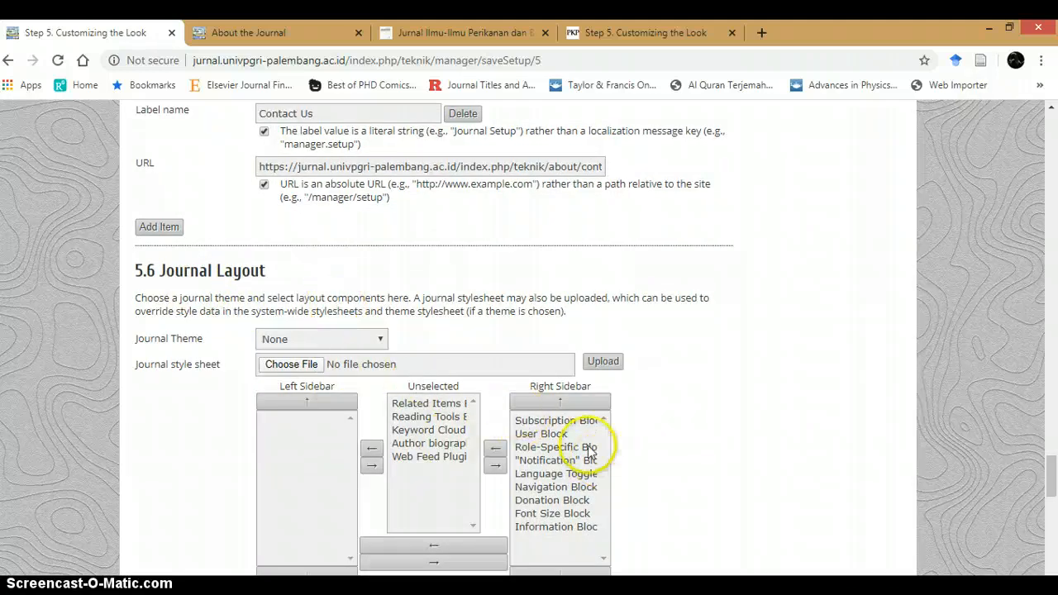
{"action": "scroll", "coordinate": [637, 507], "scroll_direction": "up", "scroll_amount": 10}
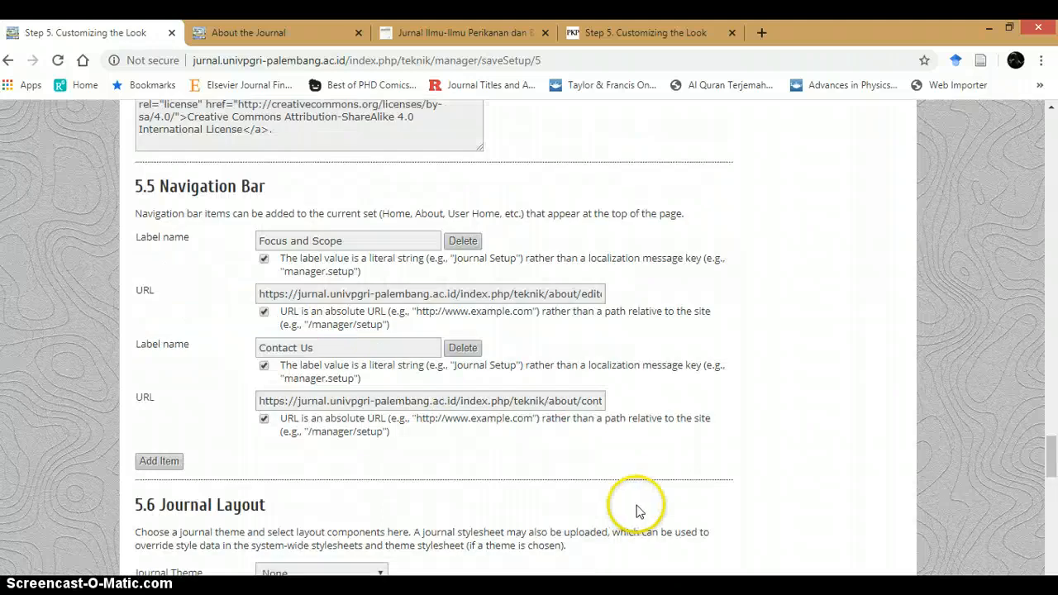
{"action": "scroll", "coordinate": [696, 506], "scroll_direction": "up", "scroll_amount": 8}
{"action": "scroll", "coordinate": [666, 503], "scroll_direction": "down", "scroll_amount": 15}
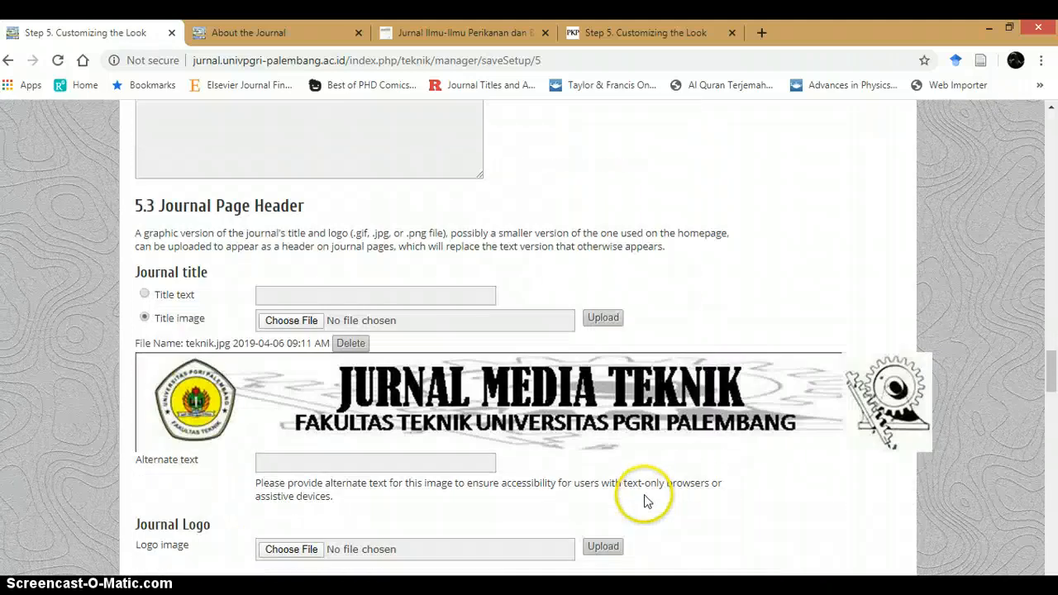
{"action": "scroll", "coordinate": [644, 500], "scroll_direction": "down", "scroll_amount": 6}
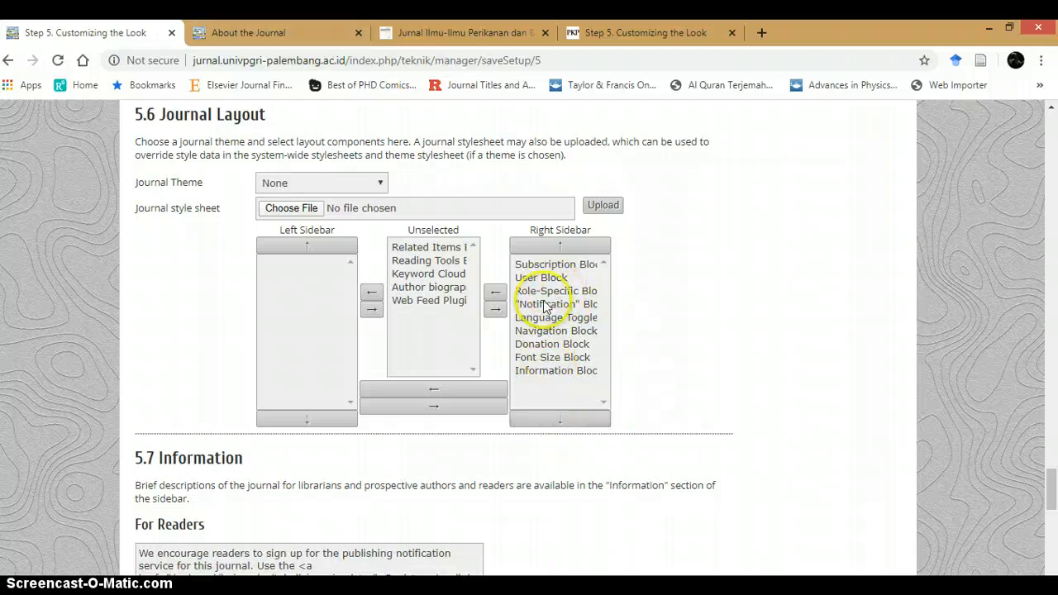
{"action": "left_click", "coordinate": [542, 266]}
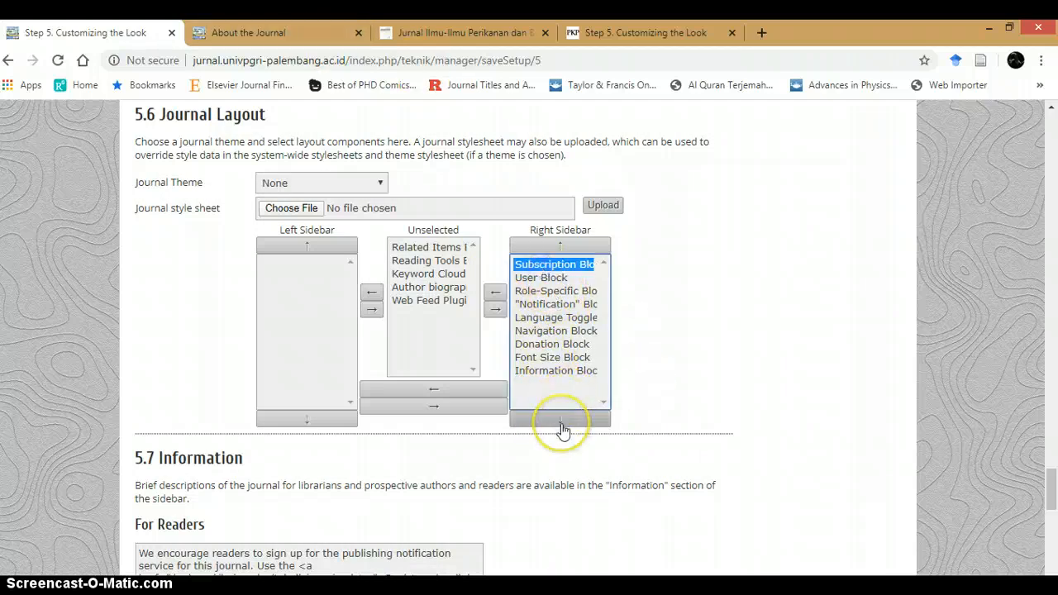
{"action": "left_click", "coordinate": [561, 422]}
{"action": "left_click", "coordinate": [561, 421]}
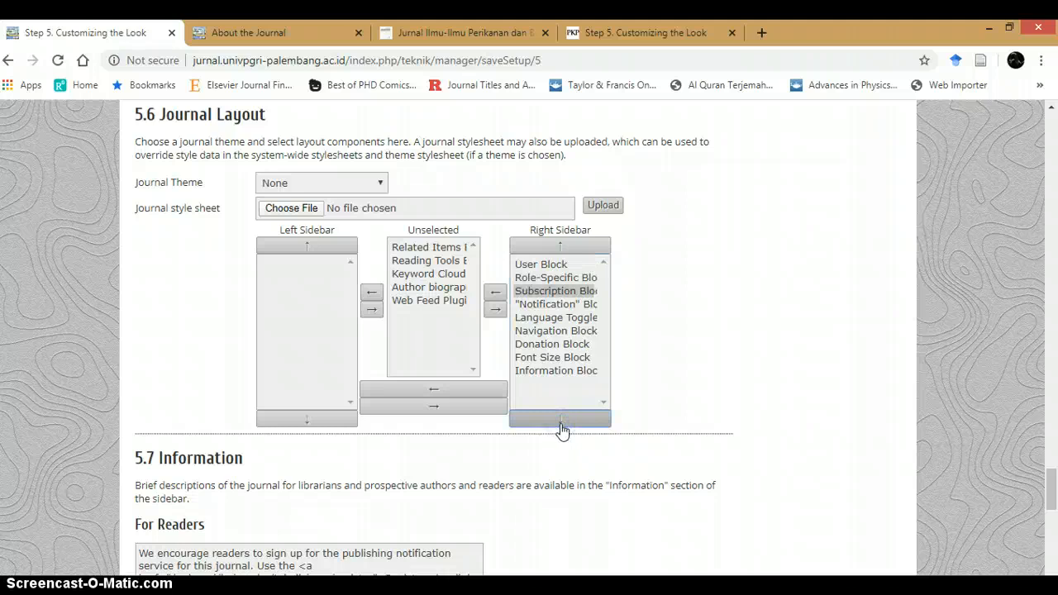
{"action": "left_click", "coordinate": [561, 421]}
{"action": "left_click", "coordinate": [561, 421]}
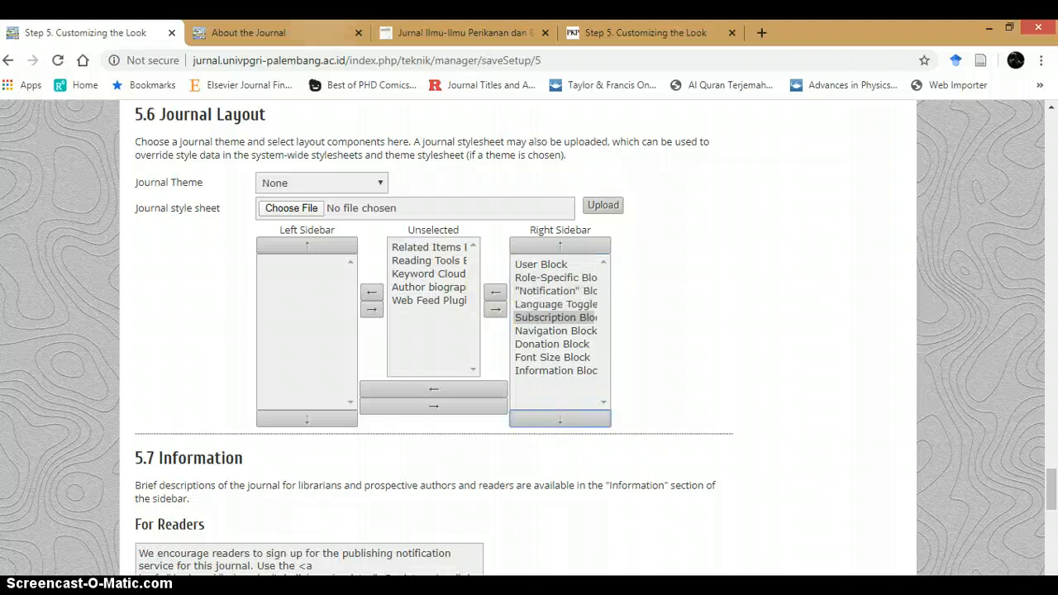
Check the order of the sidebar blocks on the Teknik journal's About page and return to the Step 5 setup.
{"action": "left_click", "coordinate": [324, 33]}
{"action": "scroll", "coordinate": [779, 264], "scroll_direction": "up", "scroll_amount": 2}
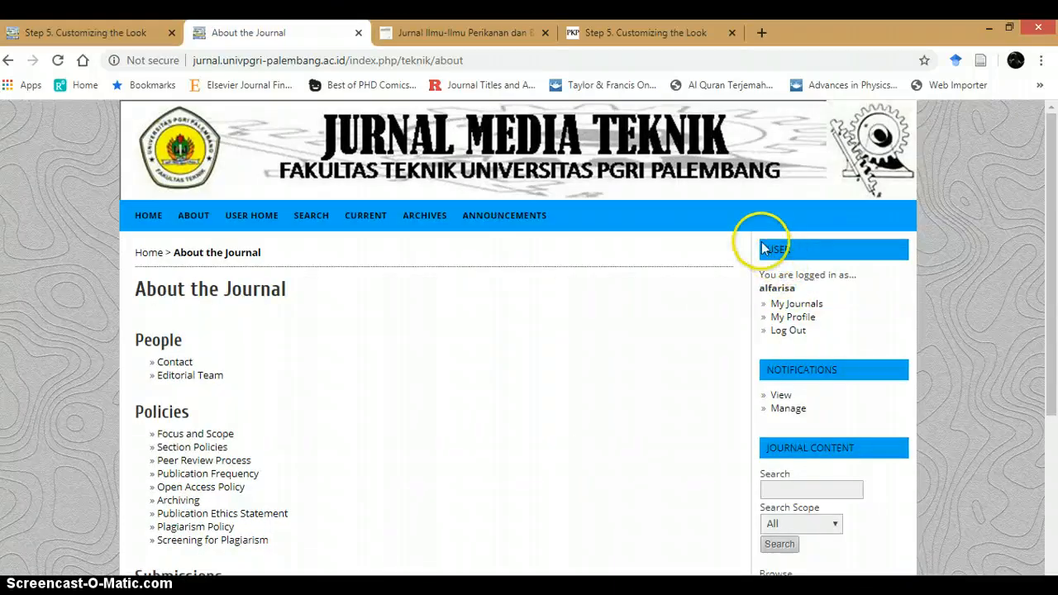
{"action": "scroll", "coordinate": [807, 343], "scroll_direction": "down", "scroll_amount": 2}
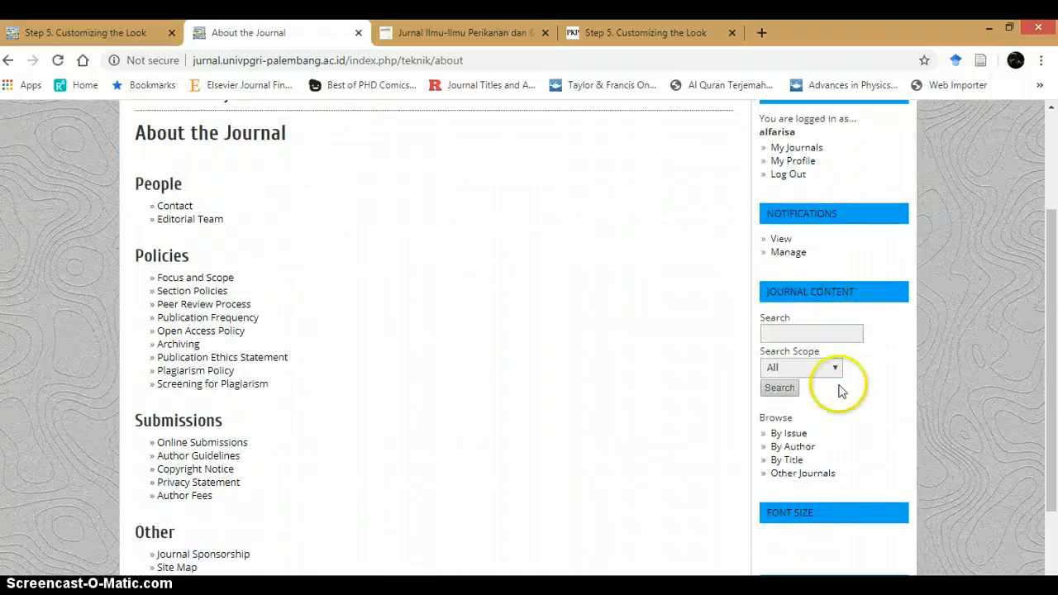
{"action": "scroll", "coordinate": [843, 380], "scroll_direction": "down", "scroll_amount": 2}
{"action": "left_click", "coordinate": [134, 32]}
Review the 5.7 Information texts for readers, authors and librarians and the 5.8 Lists settings.
{"action": "scroll", "coordinate": [416, 347], "scroll_direction": "down", "scroll_amount": 1}
{"action": "scroll", "coordinate": [415, 347], "scroll_direction": "down", "scroll_amount": 3}
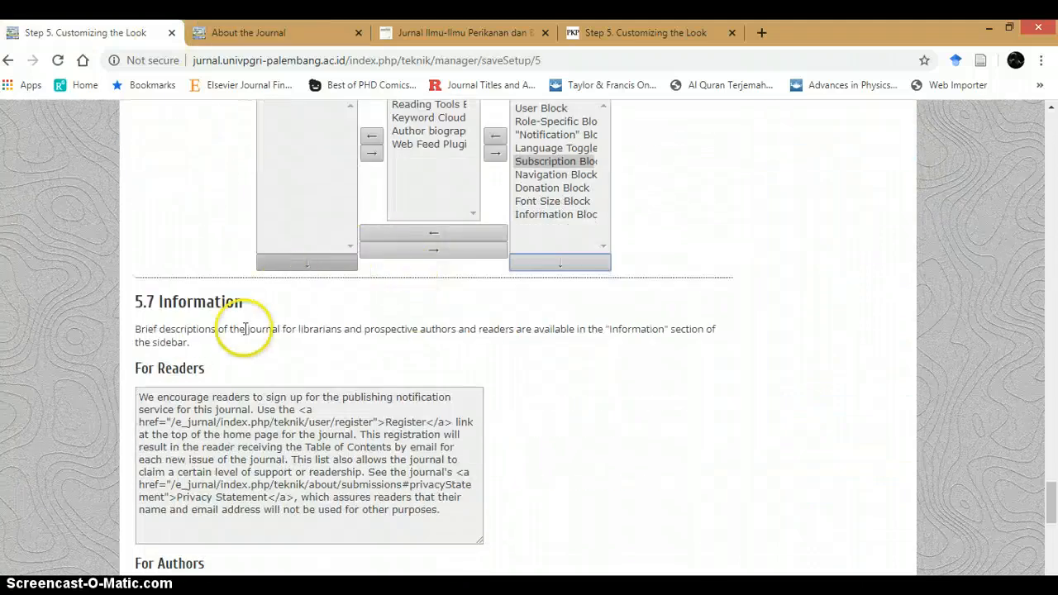
{"action": "scroll", "coordinate": [199, 258], "scroll_direction": "down", "scroll_amount": 4}
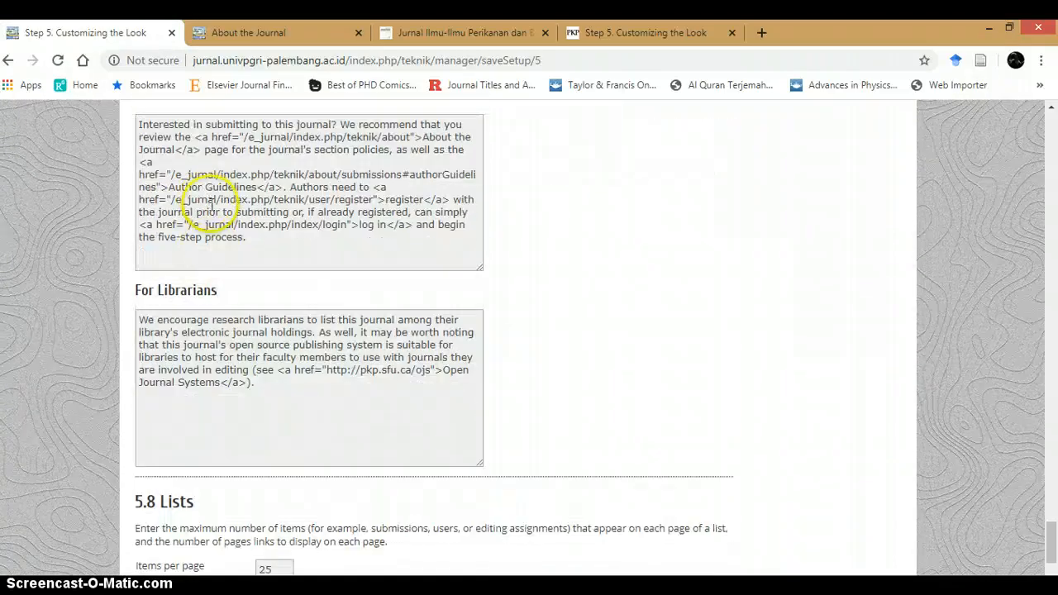
{"action": "scroll", "coordinate": [206, 213], "scroll_direction": "down", "scroll_amount": 2}
{"action": "left_click", "coordinate": [267, 266]}
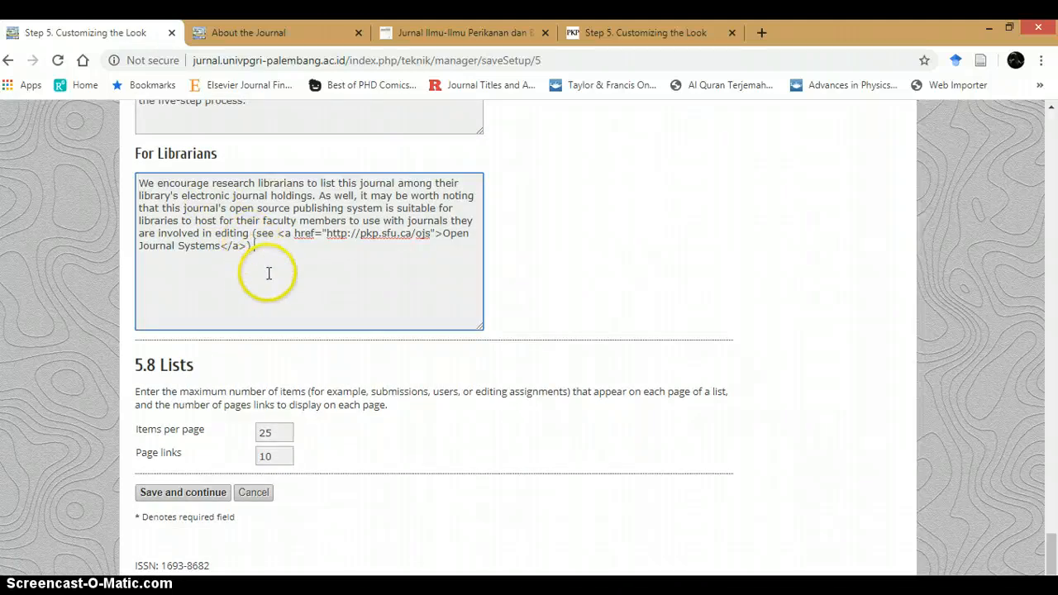
{"action": "scroll", "coordinate": [267, 275], "scroll_direction": "up", "scroll_amount": 7}
{"action": "scroll", "coordinate": [248, 293], "scroll_direction": "down", "scroll_amount": 2}
{"action": "left_click", "coordinate": [236, 261]}
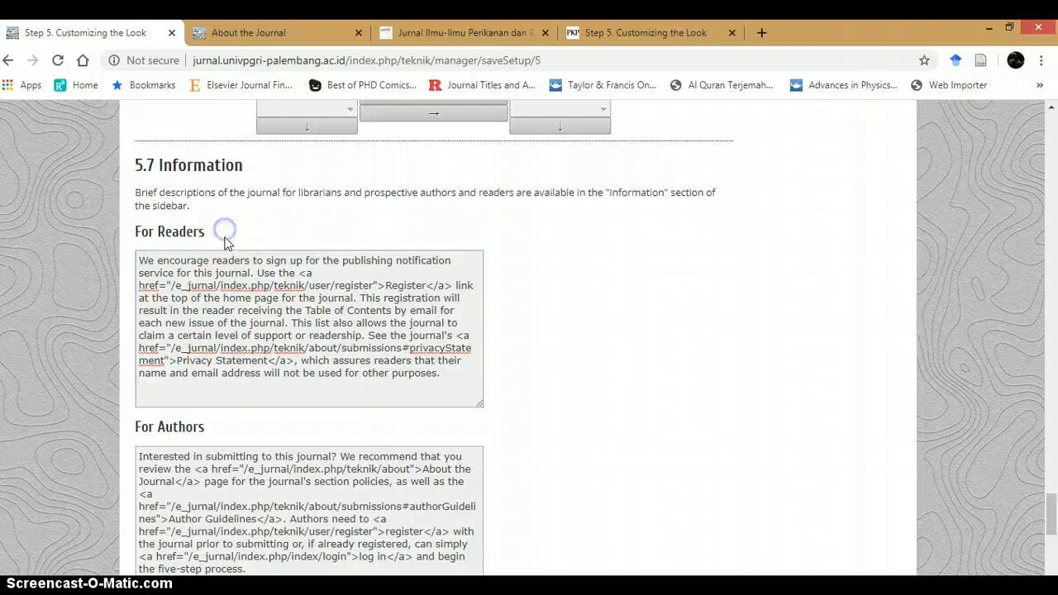
{"action": "scroll", "coordinate": [234, 248], "scroll_direction": "down", "scroll_amount": 5}
{"action": "scroll", "coordinate": [234, 257], "scroll_direction": "down", "scroll_amount": 1}
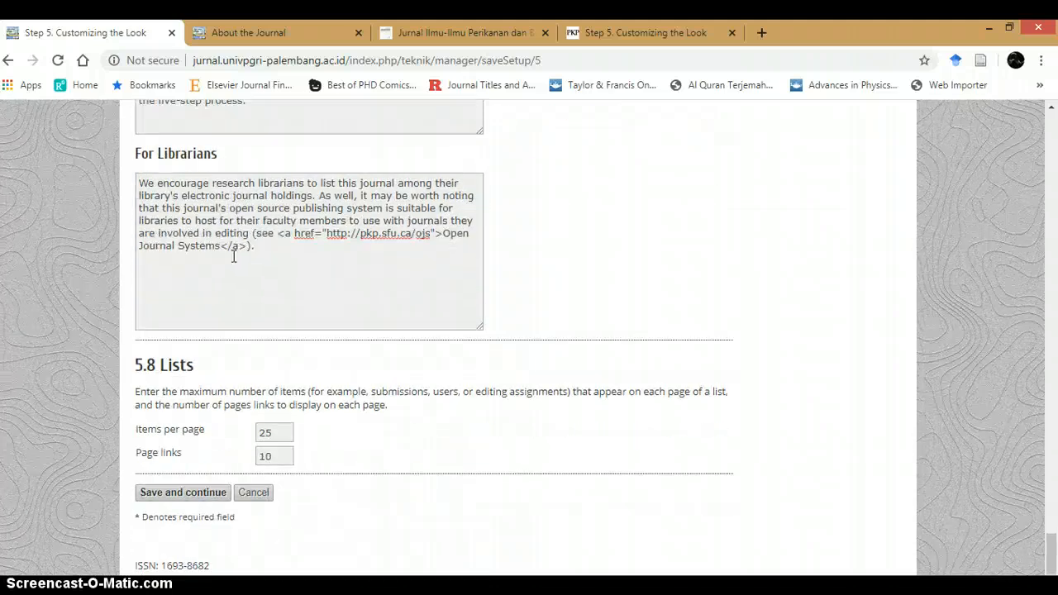
Save the Step 5 setup with the list settings as they are and view the Teknik journal's home page.
{"action": "left_click", "coordinate": [281, 428]}
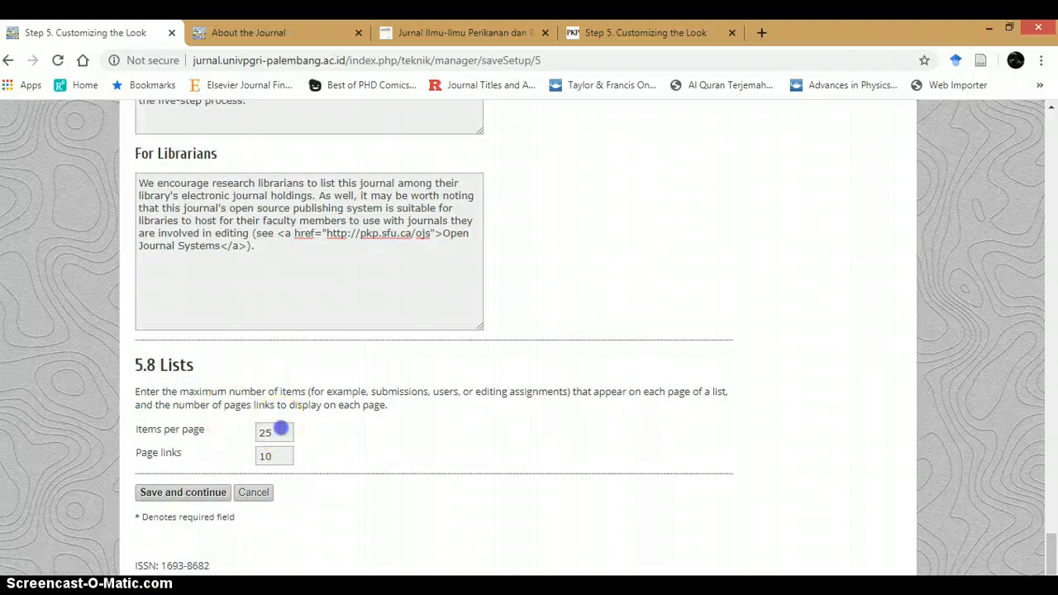
{"action": "left_click", "coordinate": [189, 497]}
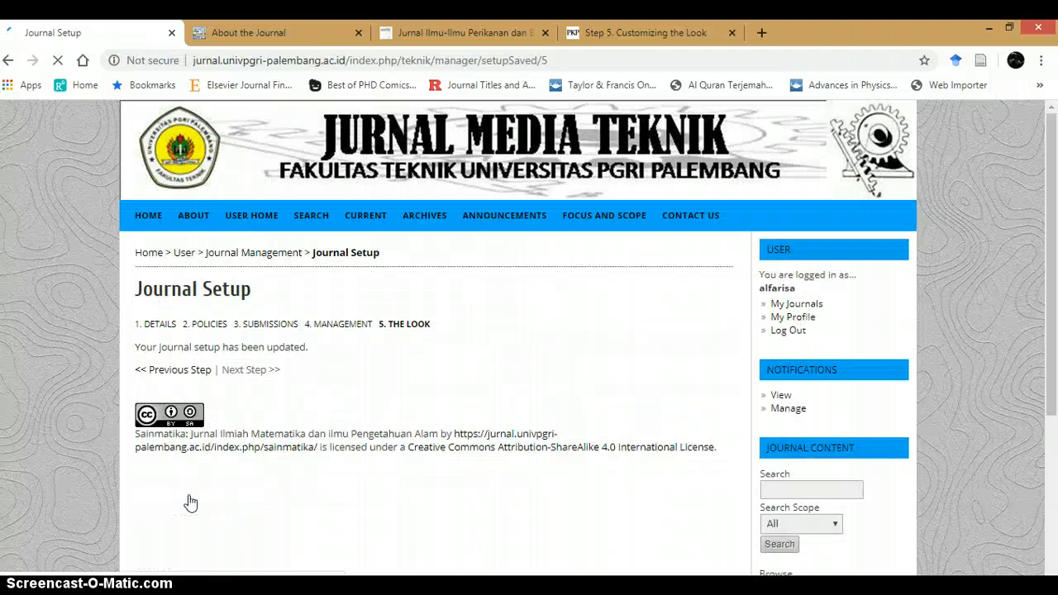
{"action": "left_click", "coordinate": [162, 225]}
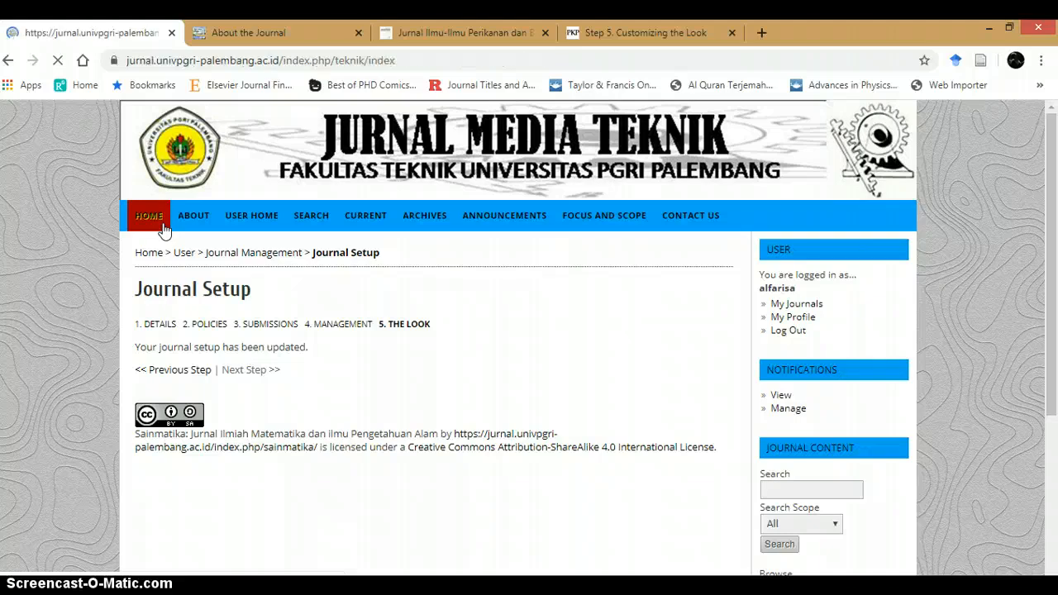
{"action": "scroll", "coordinate": [161, 229], "scroll_direction": "down", "scroll_amount": 1}
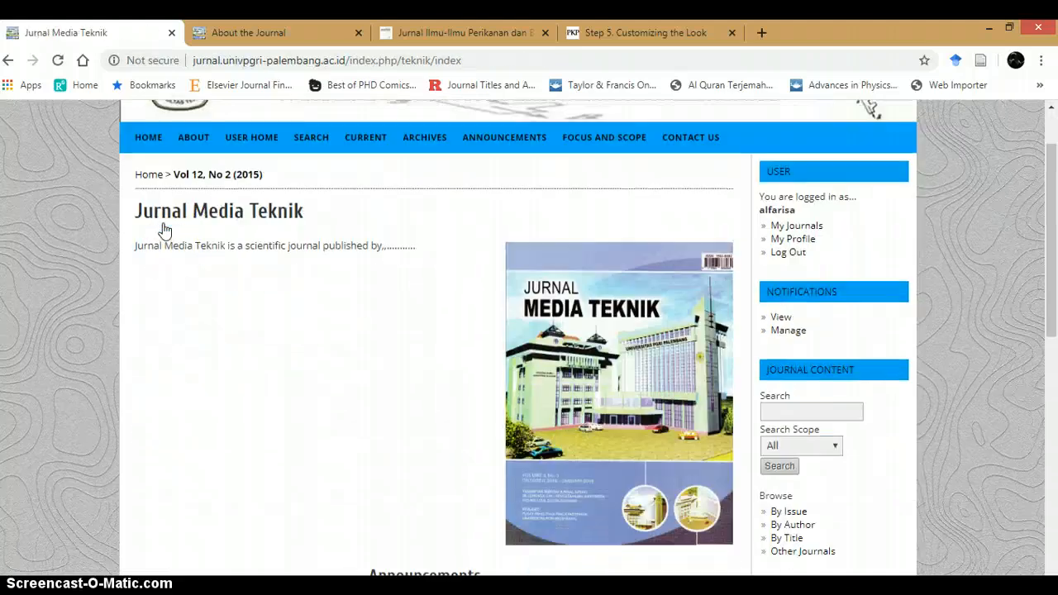
Check the introduction text, announcements, article list and Creative Commons license footer on the Teknik journal's home page.
{"action": "left_click", "coordinate": [157, 245]}
{"action": "left_click_drag", "start_coordinate": [137, 245], "coordinate": [421, 254]}
{"action": "scroll", "coordinate": [421, 252], "scroll_direction": "down", "scroll_amount": 4}
{"action": "scroll", "coordinate": [406, 238], "scroll_direction": "up", "scroll_amount": 5}
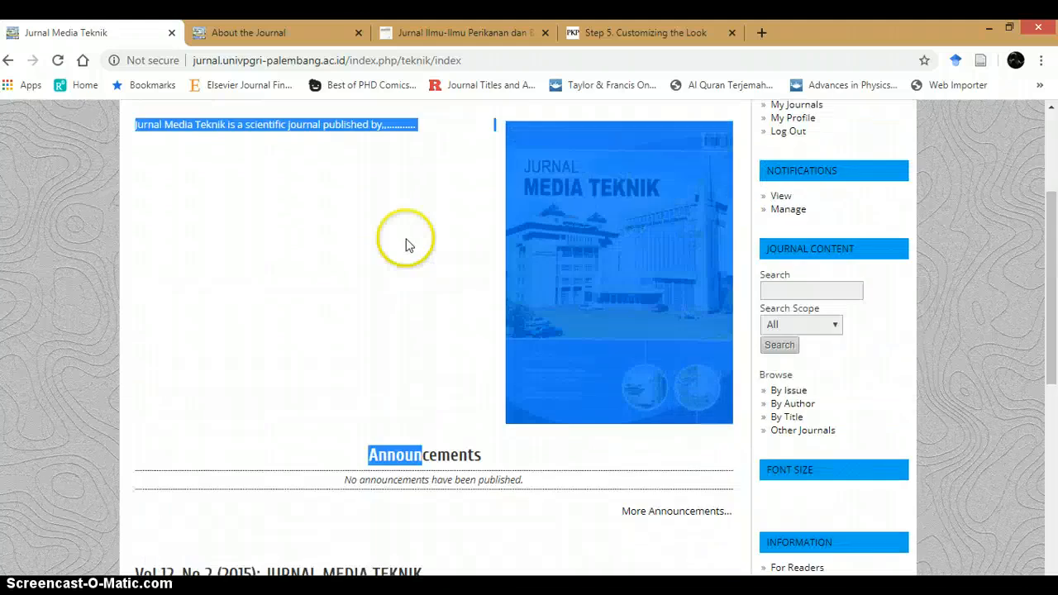
{"action": "scroll", "coordinate": [406, 246], "scroll_direction": "down", "scroll_amount": 8}
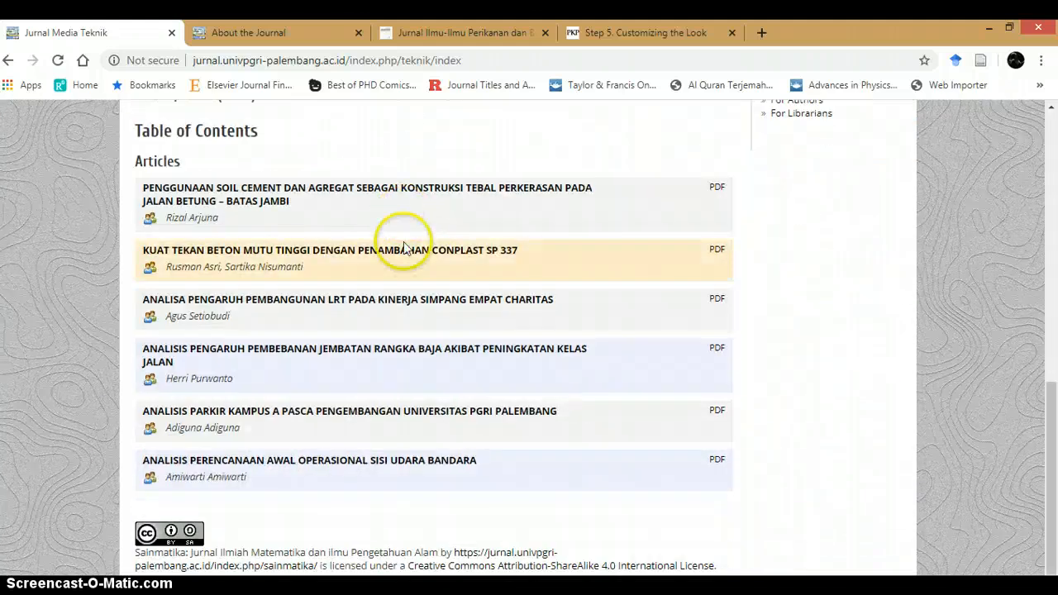
{"action": "left_click_drag", "start_coordinate": [132, 529], "coordinate": [246, 537]}
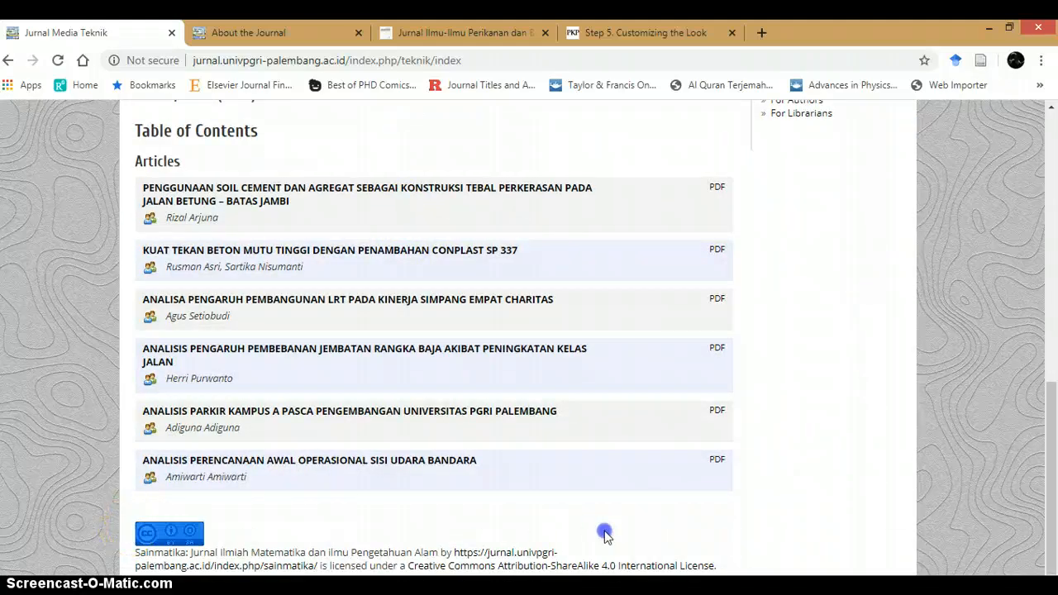
{"action": "left_click_drag", "start_coordinate": [605, 535], "coordinate": [167, 527]}
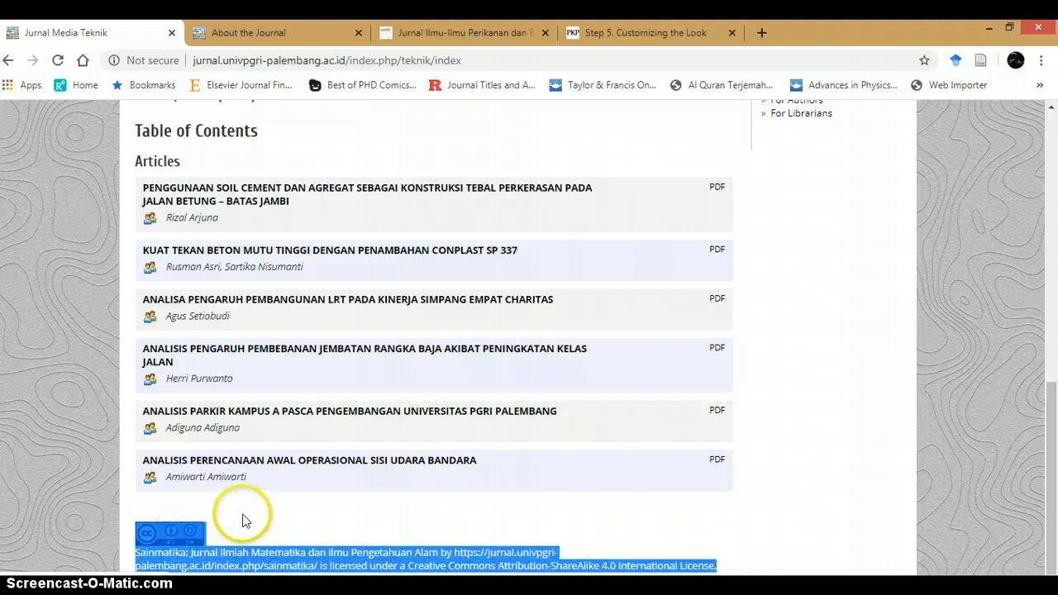
Open the User Home page from the Teknik journal's navigation.
{"action": "scroll", "coordinate": [276, 419], "scroll_direction": "up", "scroll_amount": 10}
{"action": "scroll", "coordinate": [275, 405], "scroll_direction": "up", "scroll_amount": 2}
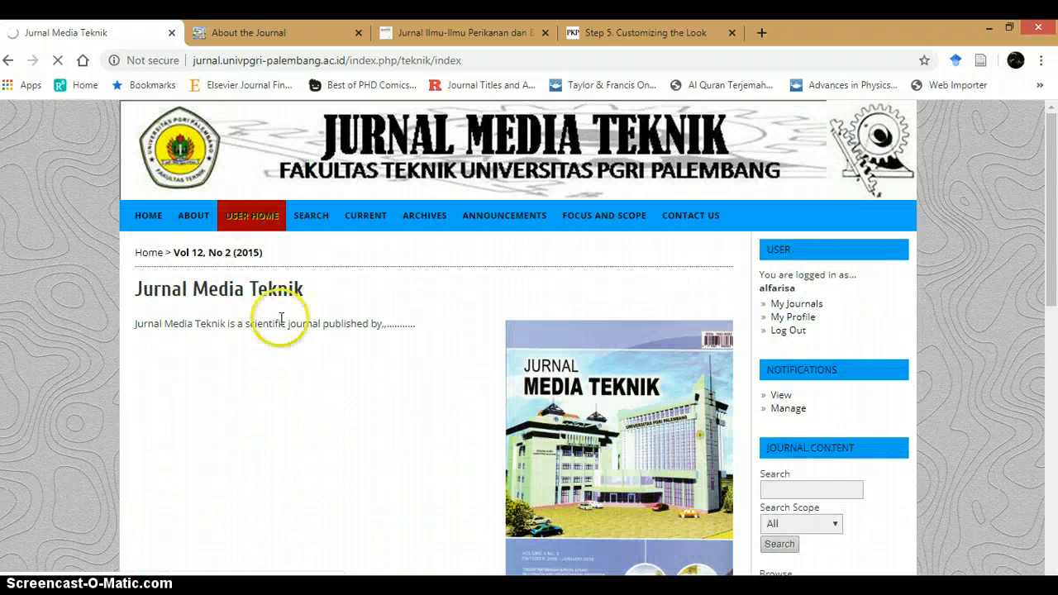
{"action": "scroll", "coordinate": [300, 496], "scroll_direction": "down", "scroll_amount": 4}
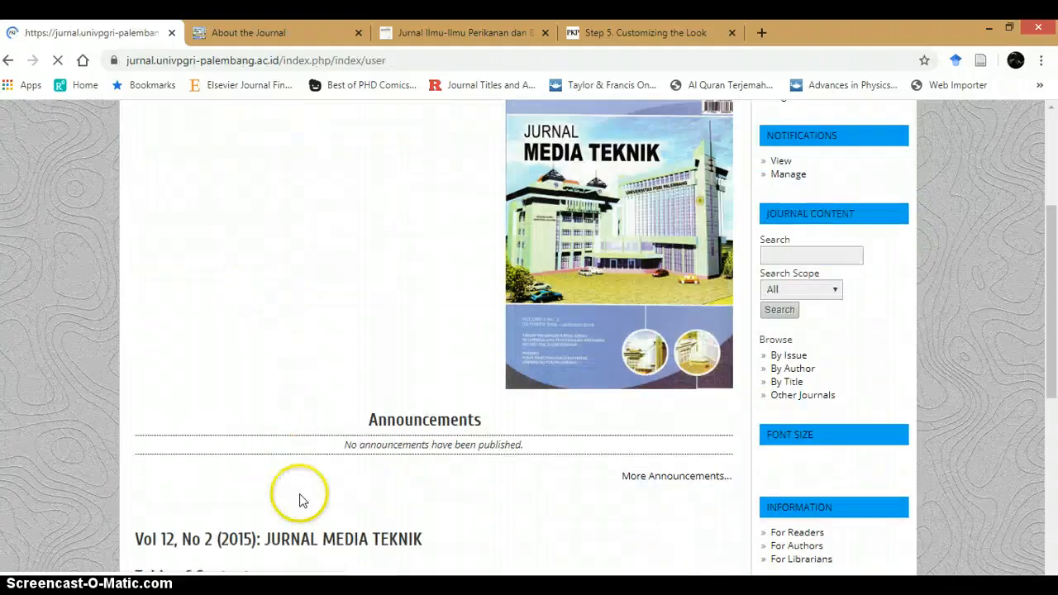